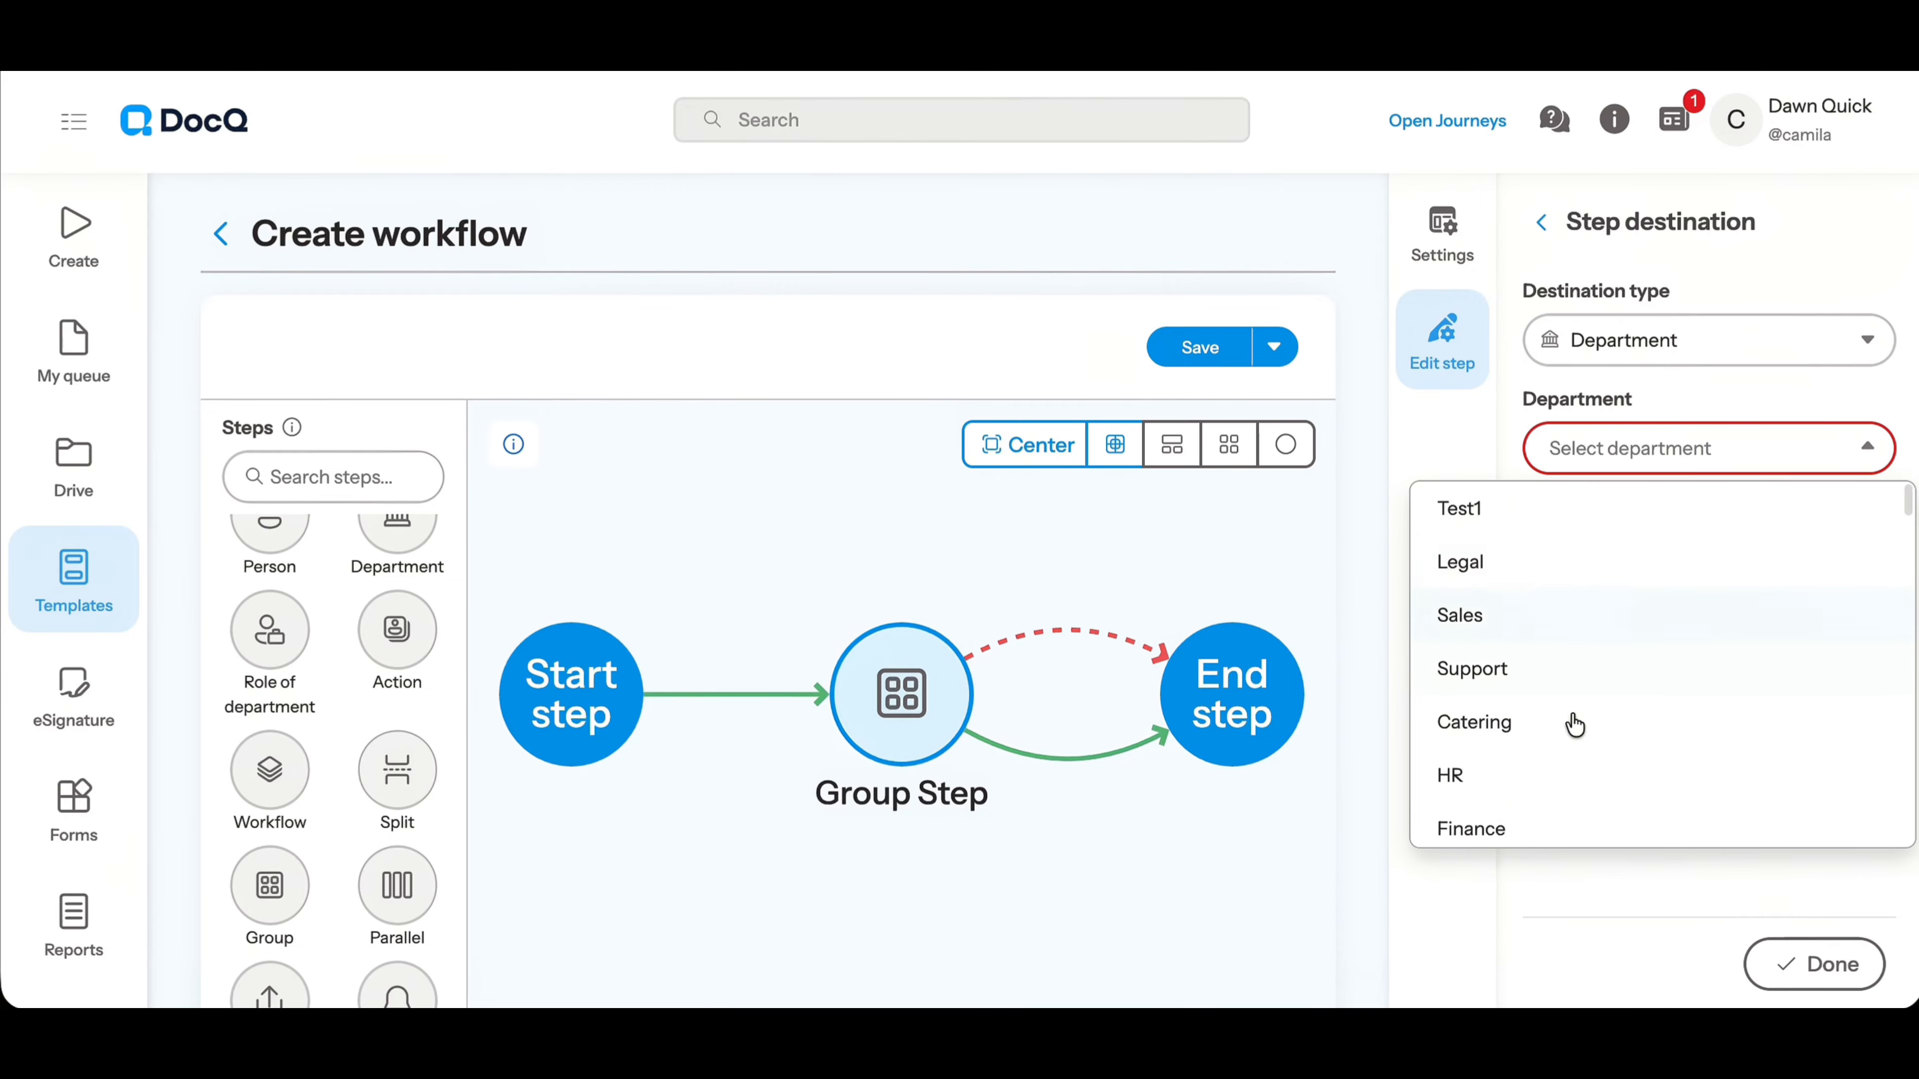
Browse the department list and set the destination type to Role of department
scroll(1575, 771, down, 2)
click(1722, 370)
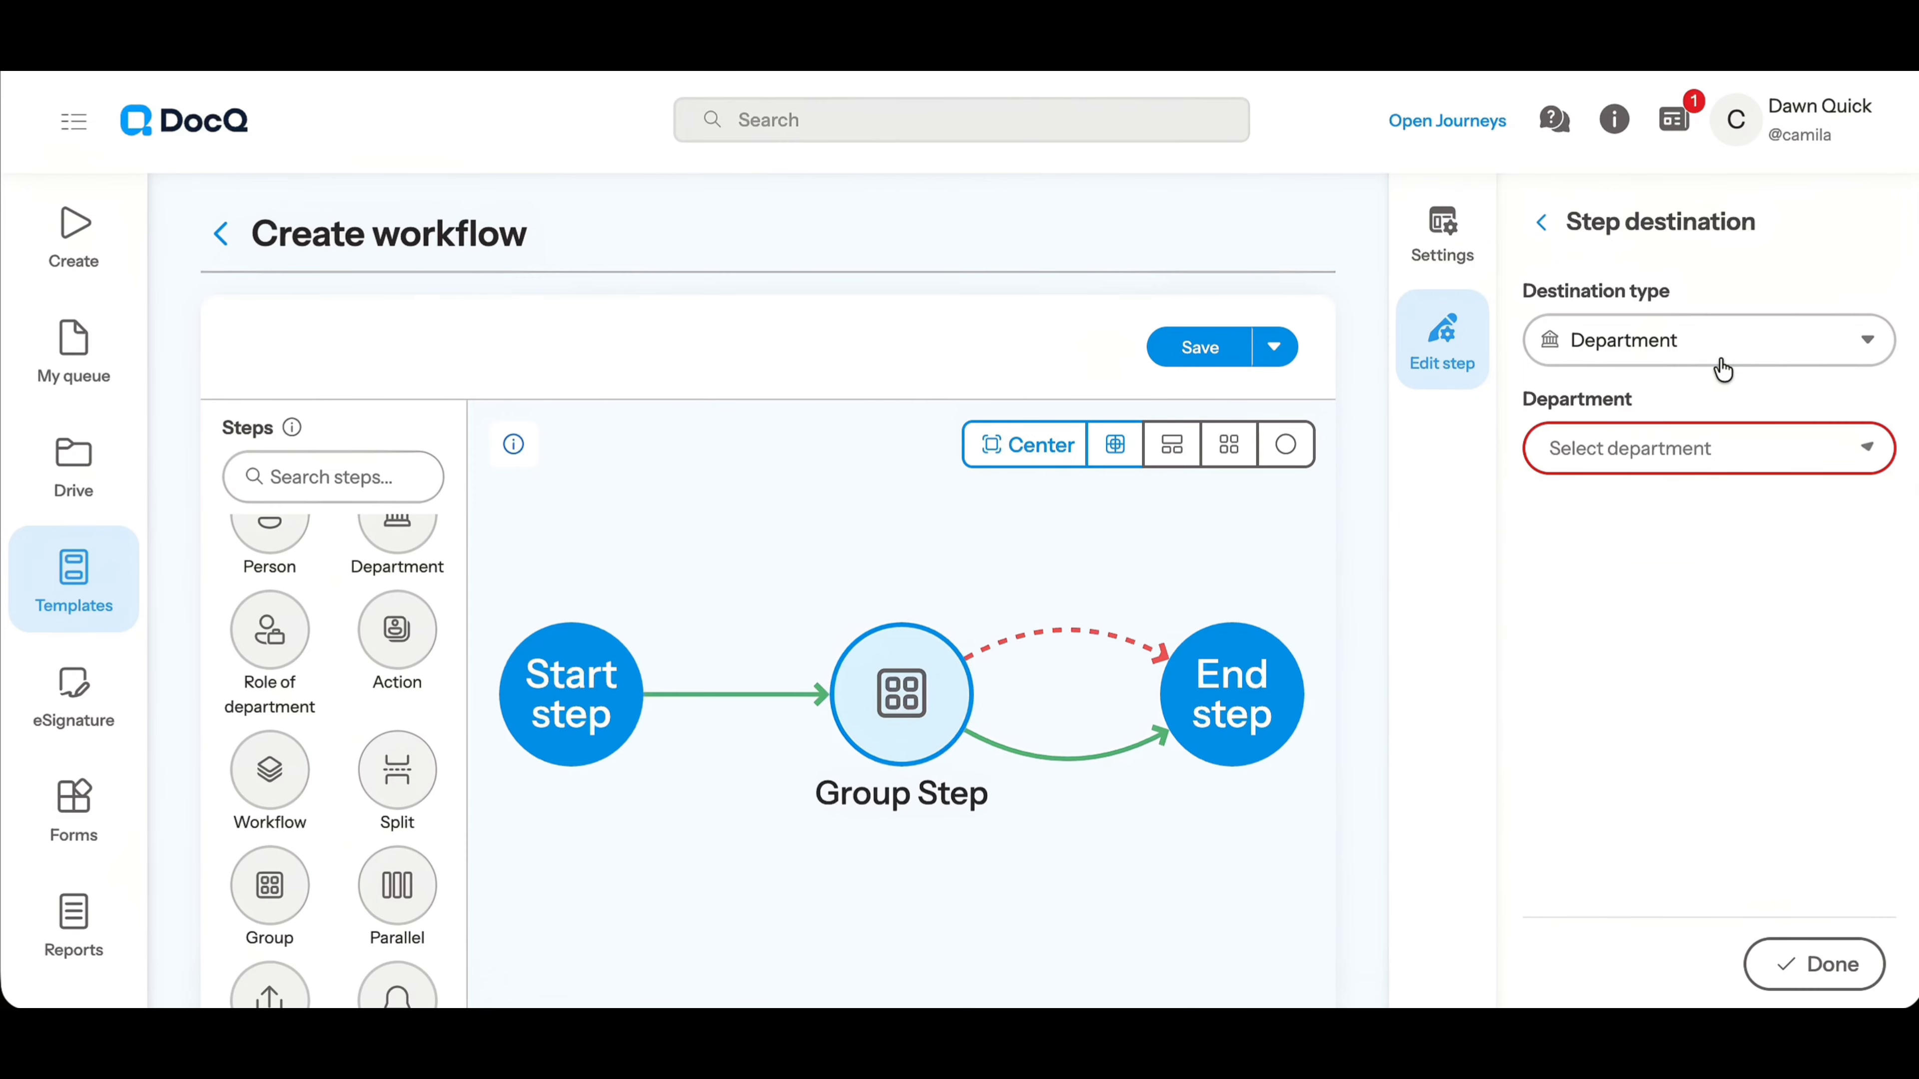
click(1711, 348)
click(1668, 572)
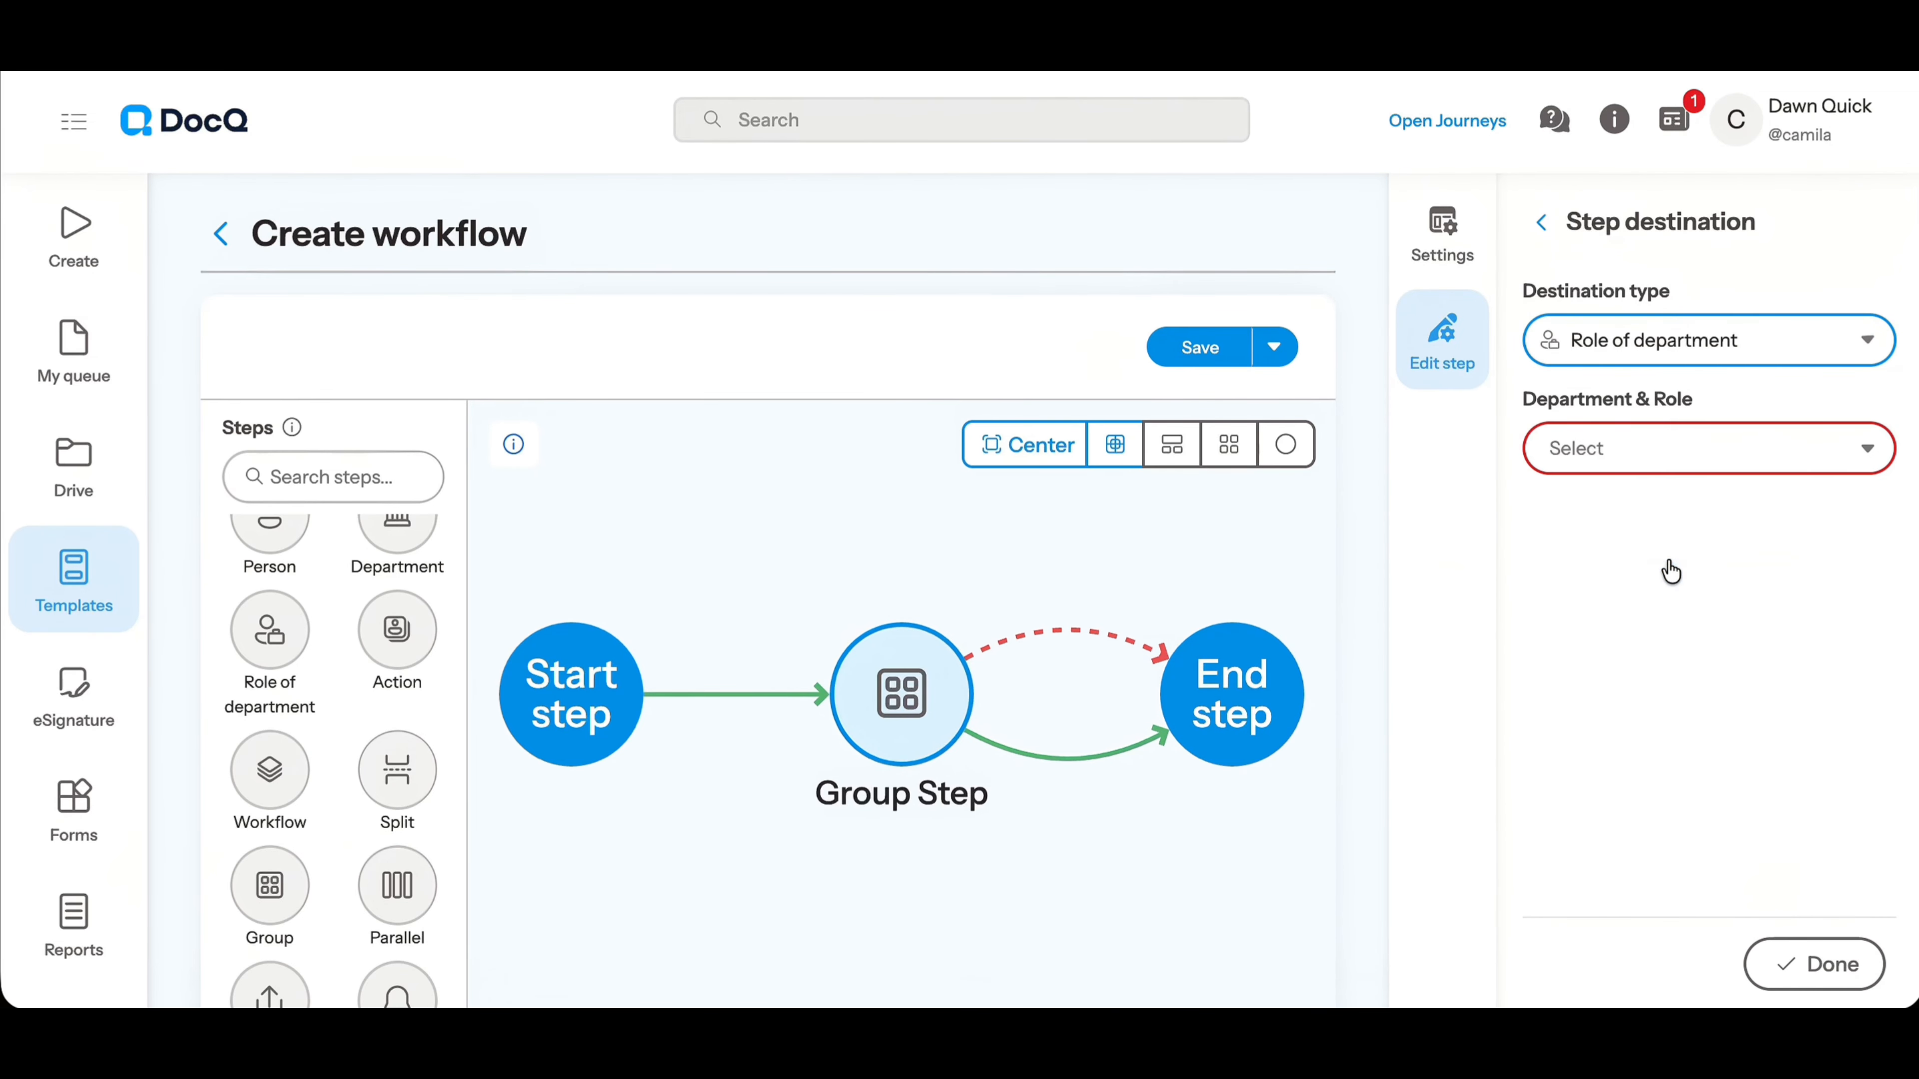
Browse the departments and roles available for the destination and finish editing the step destination
click(1628, 467)
scroll(1632, 718, down, 1)
scroll(1632, 720, down, 3)
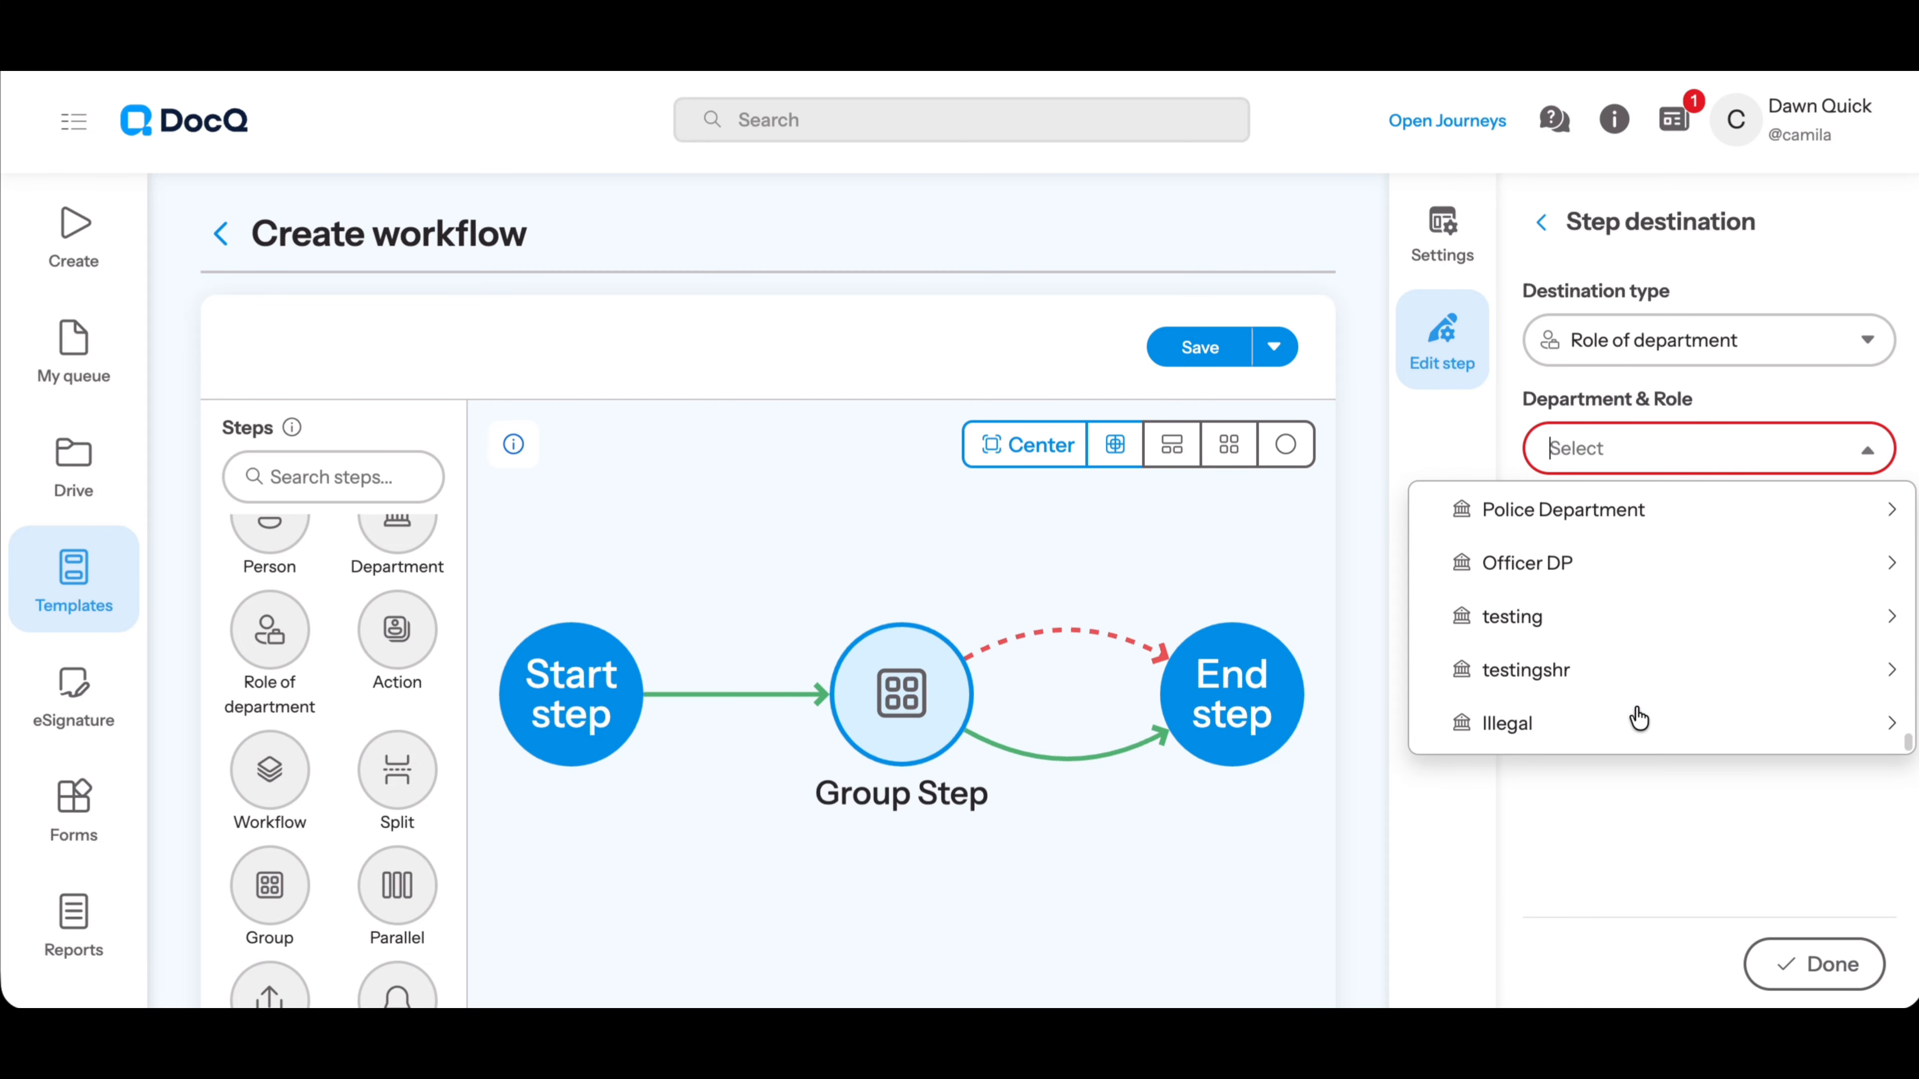
click(1632, 725)
click(1799, 414)
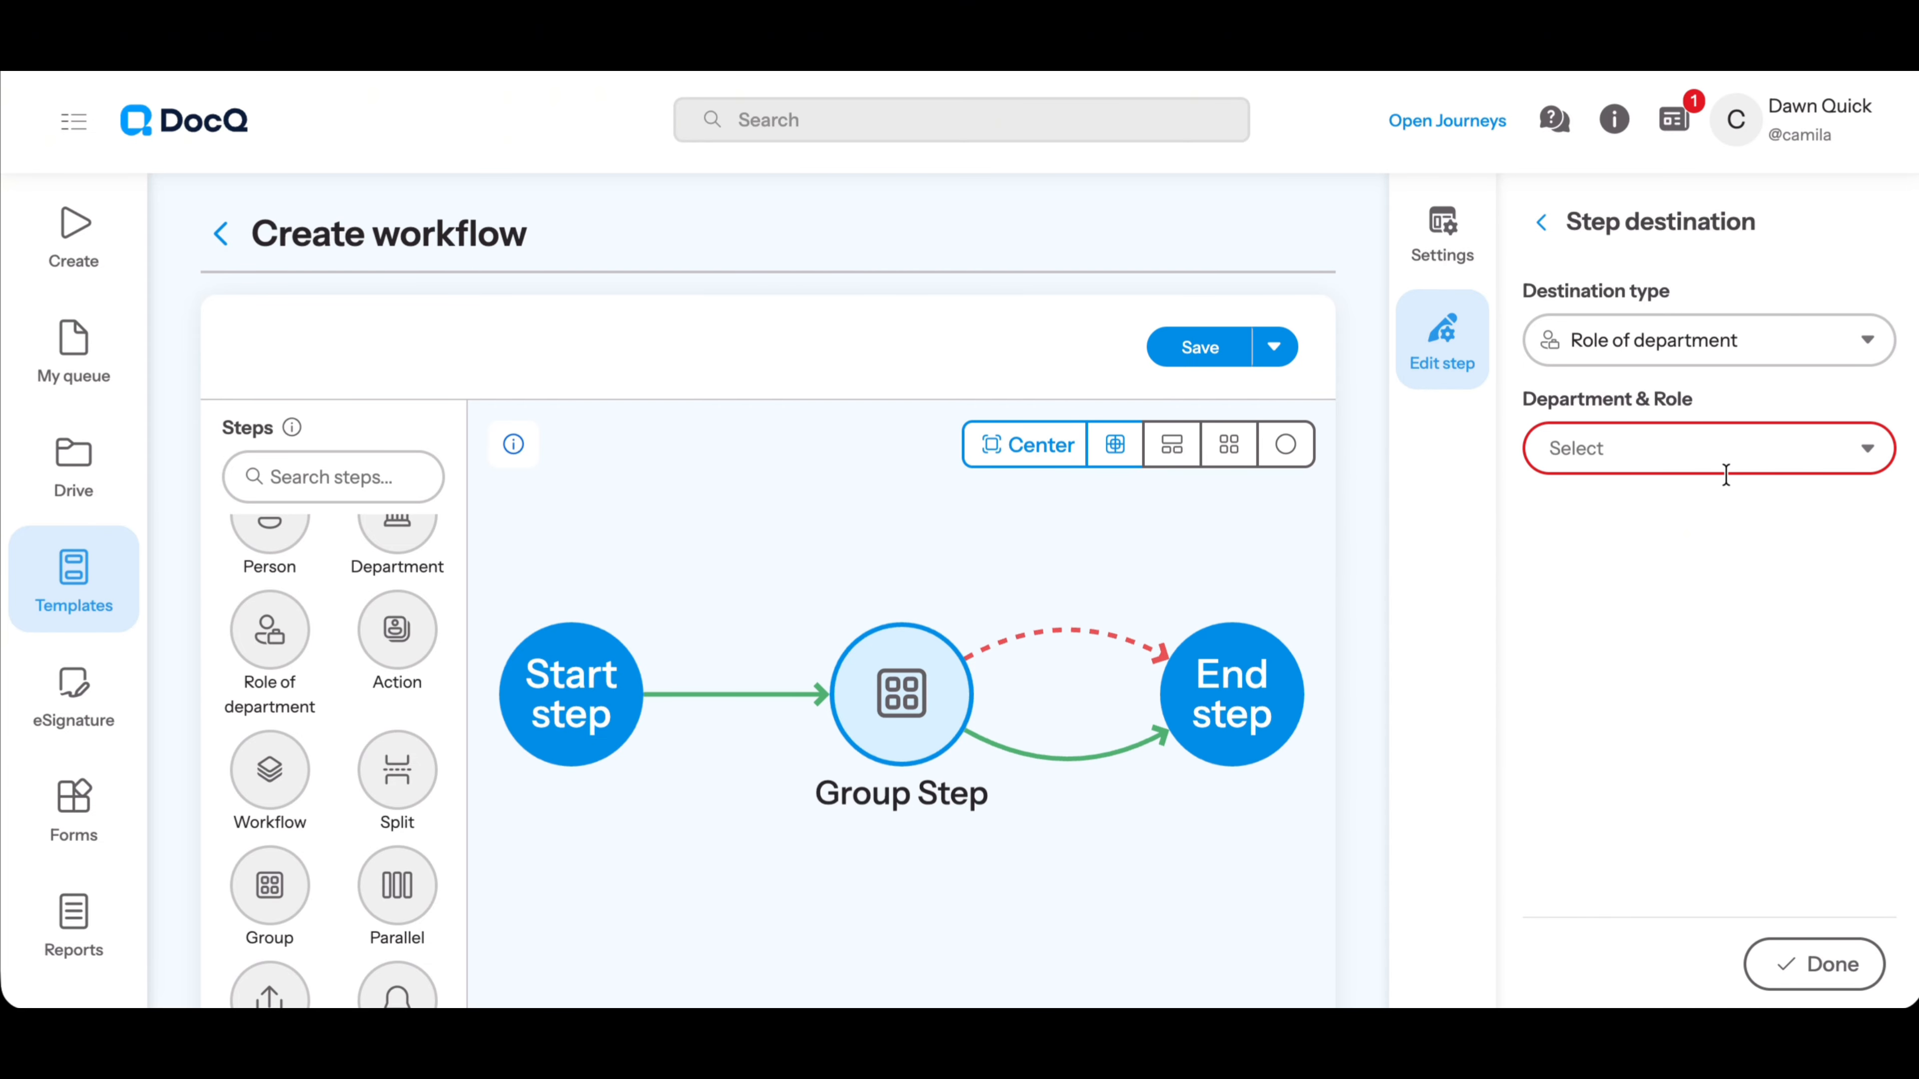
click(1813, 965)
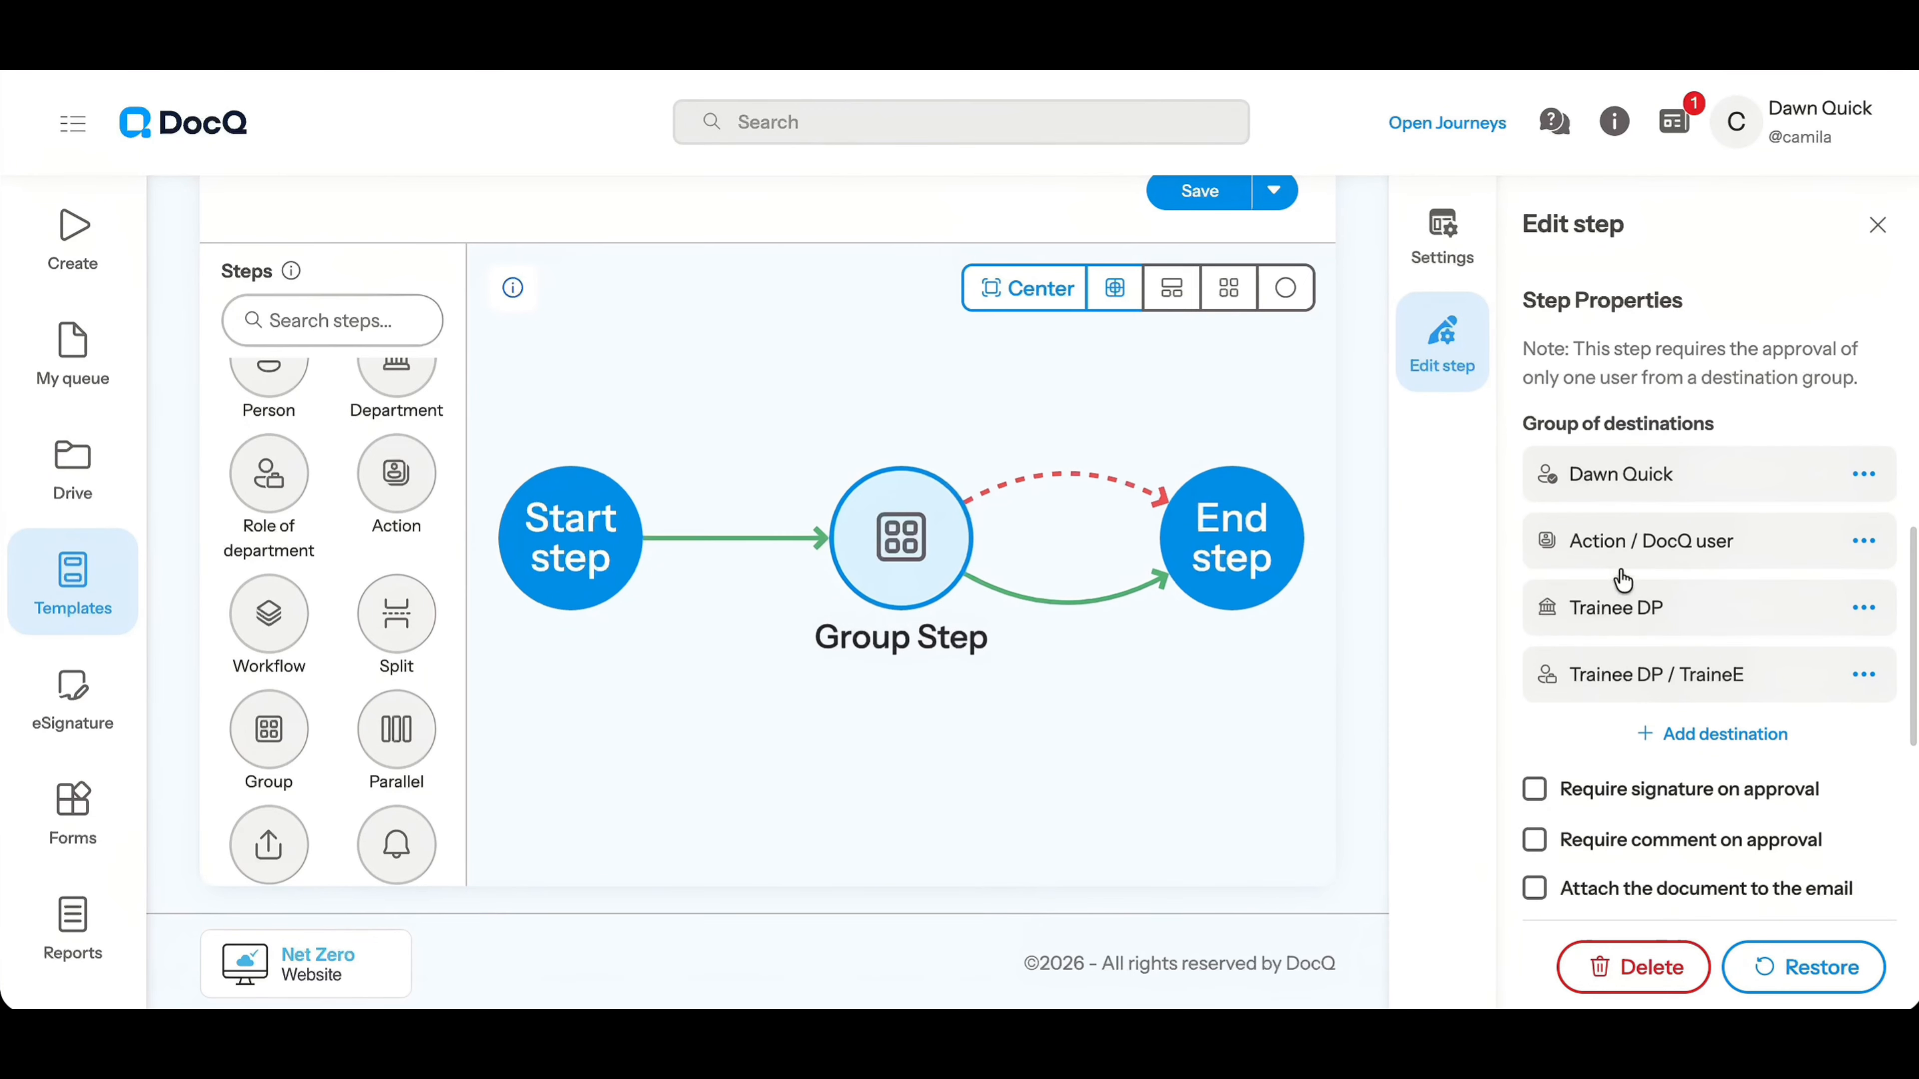
Require a signature on approval for the group step
scroll(1619, 801, down, 3)
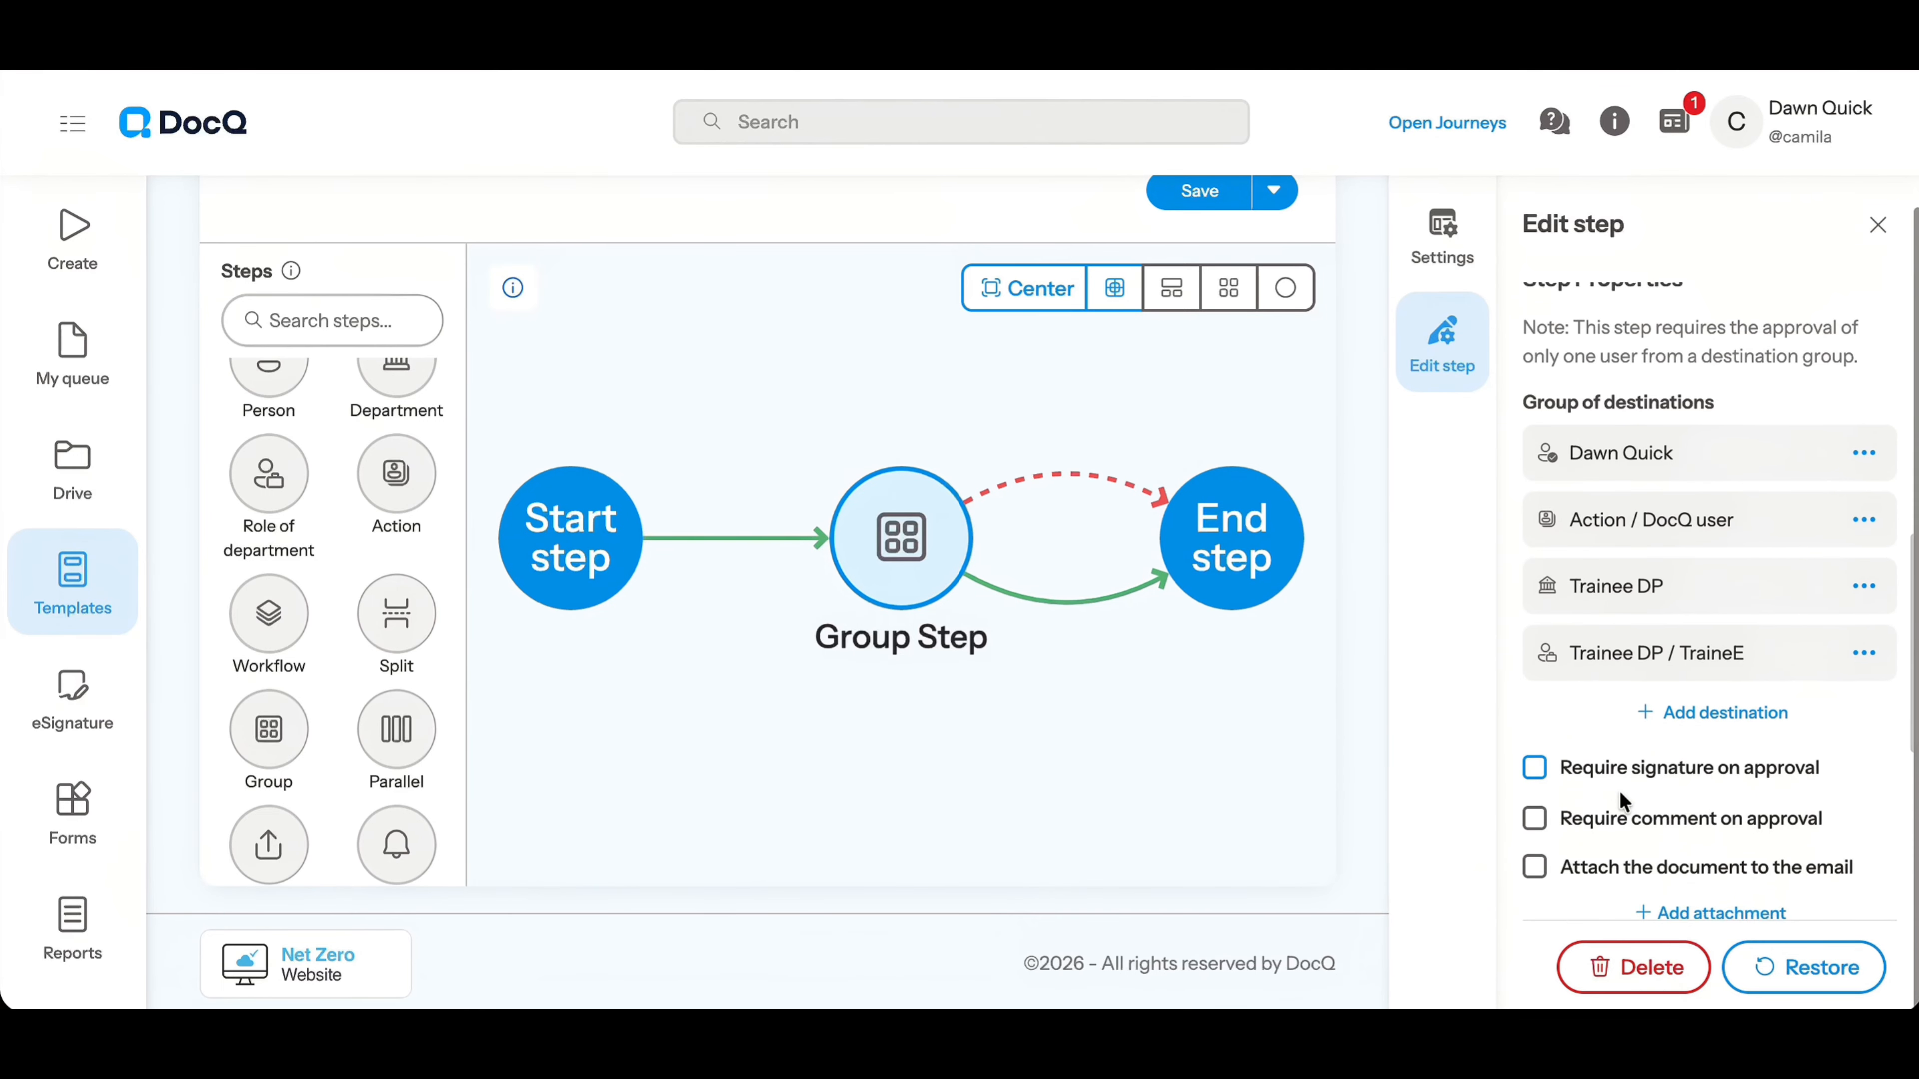
scroll(1624, 786, down, 1)
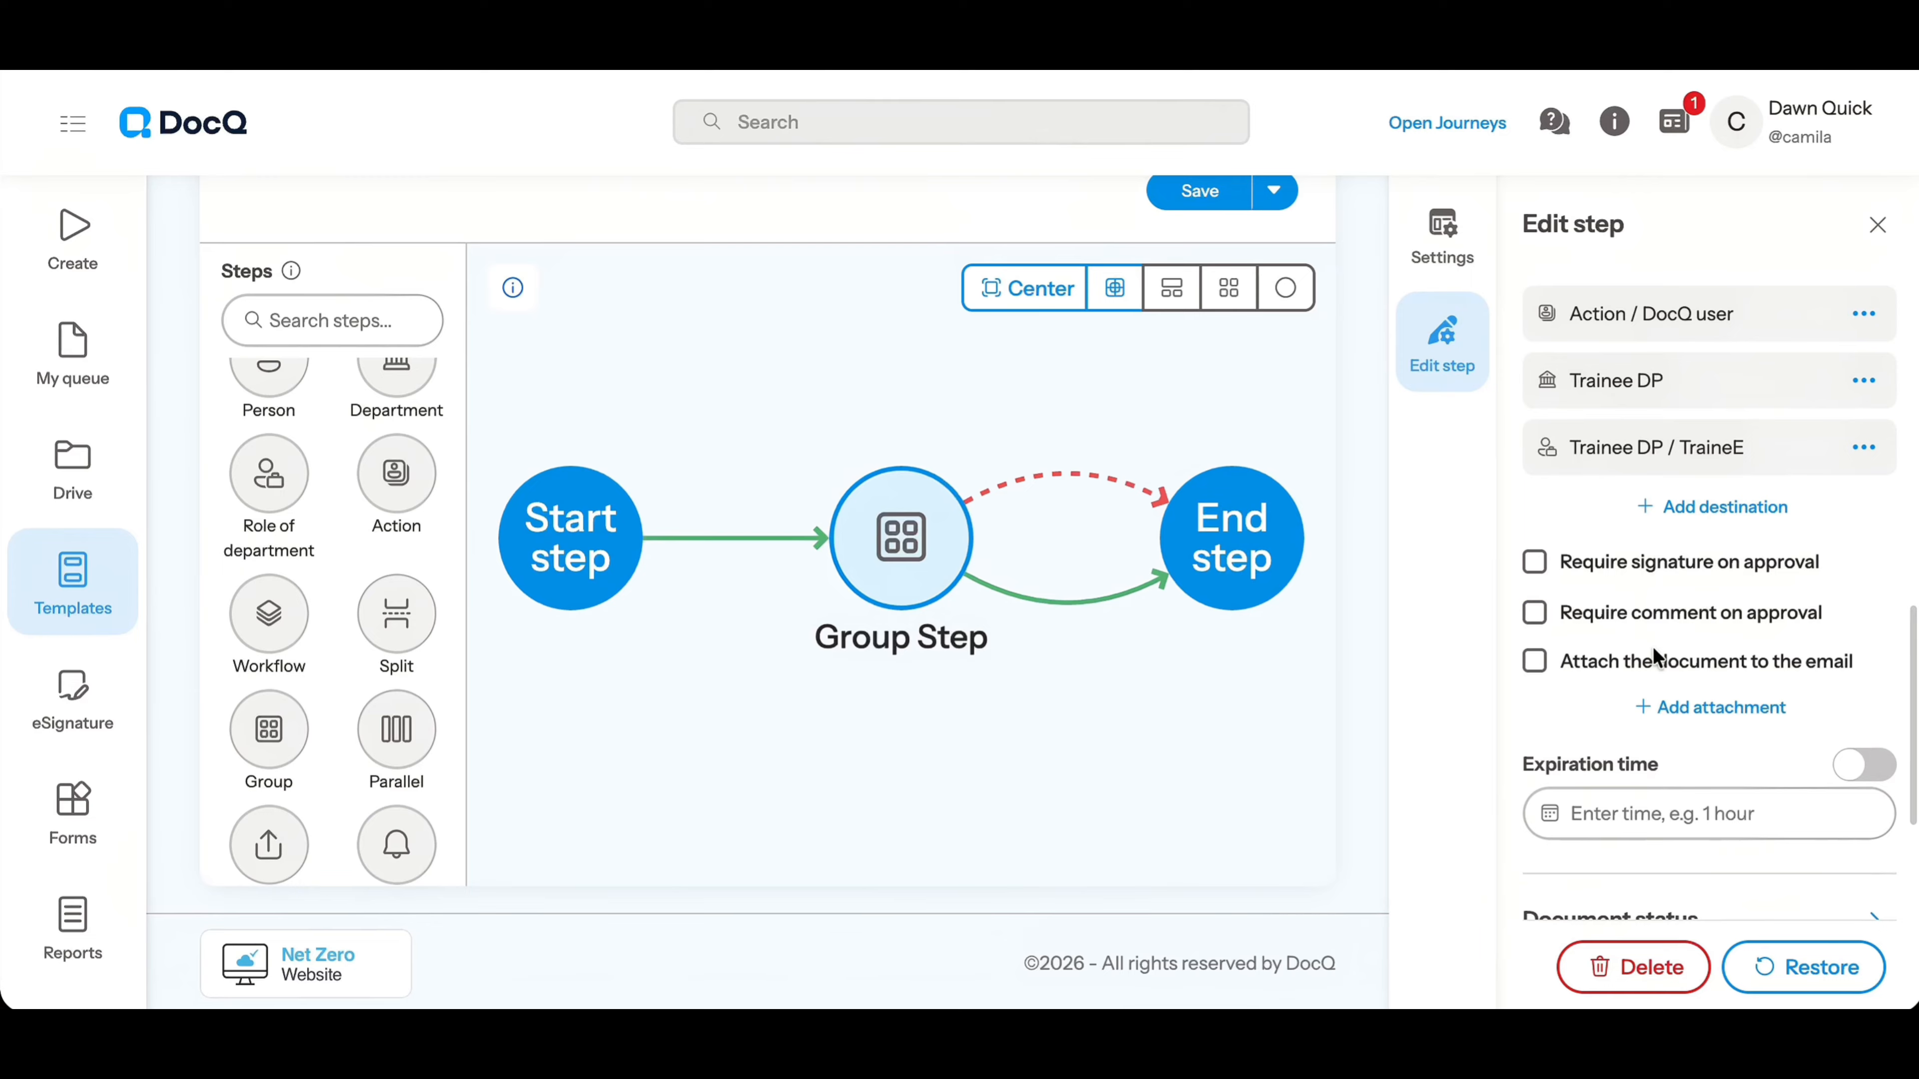
click(1630, 564)
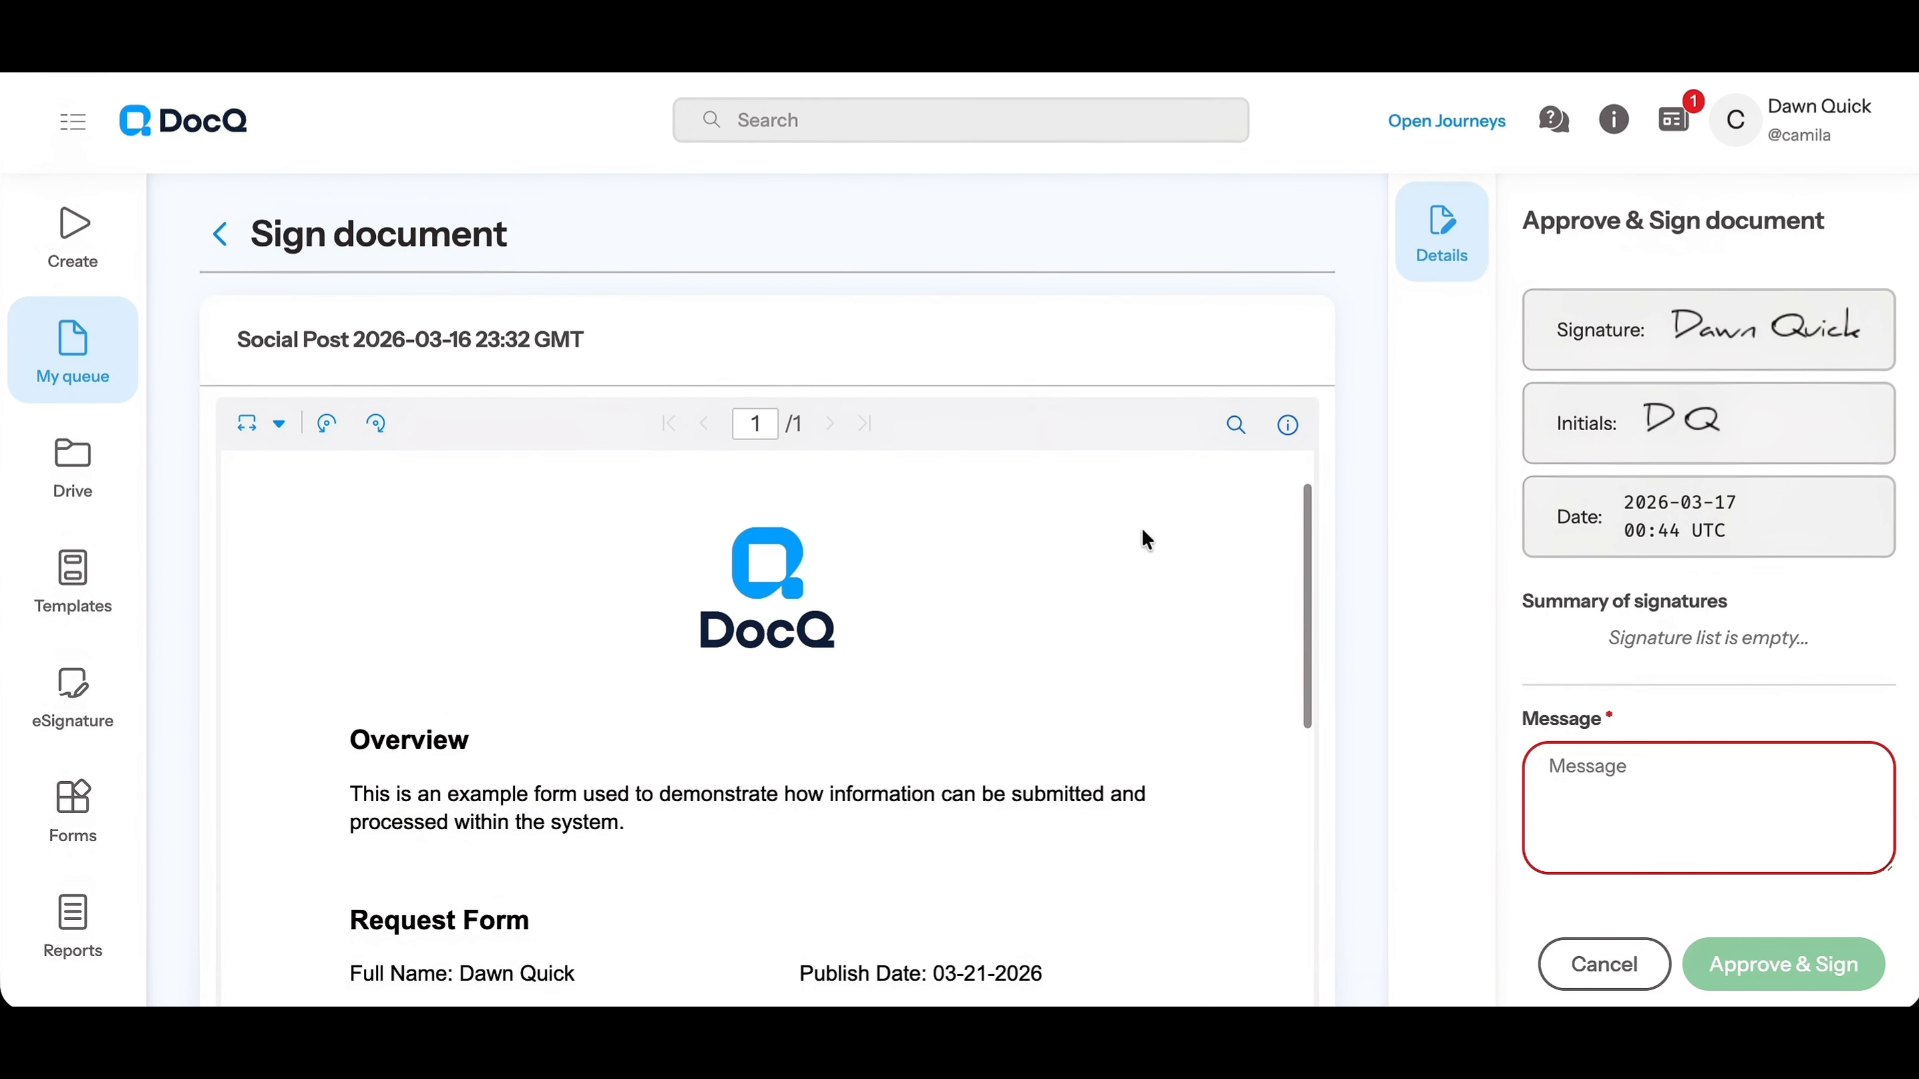
Place the signature in the blank area beside the logo on page 1 of the Social Post document, with the initials directly beneath it
click(1632, 332)
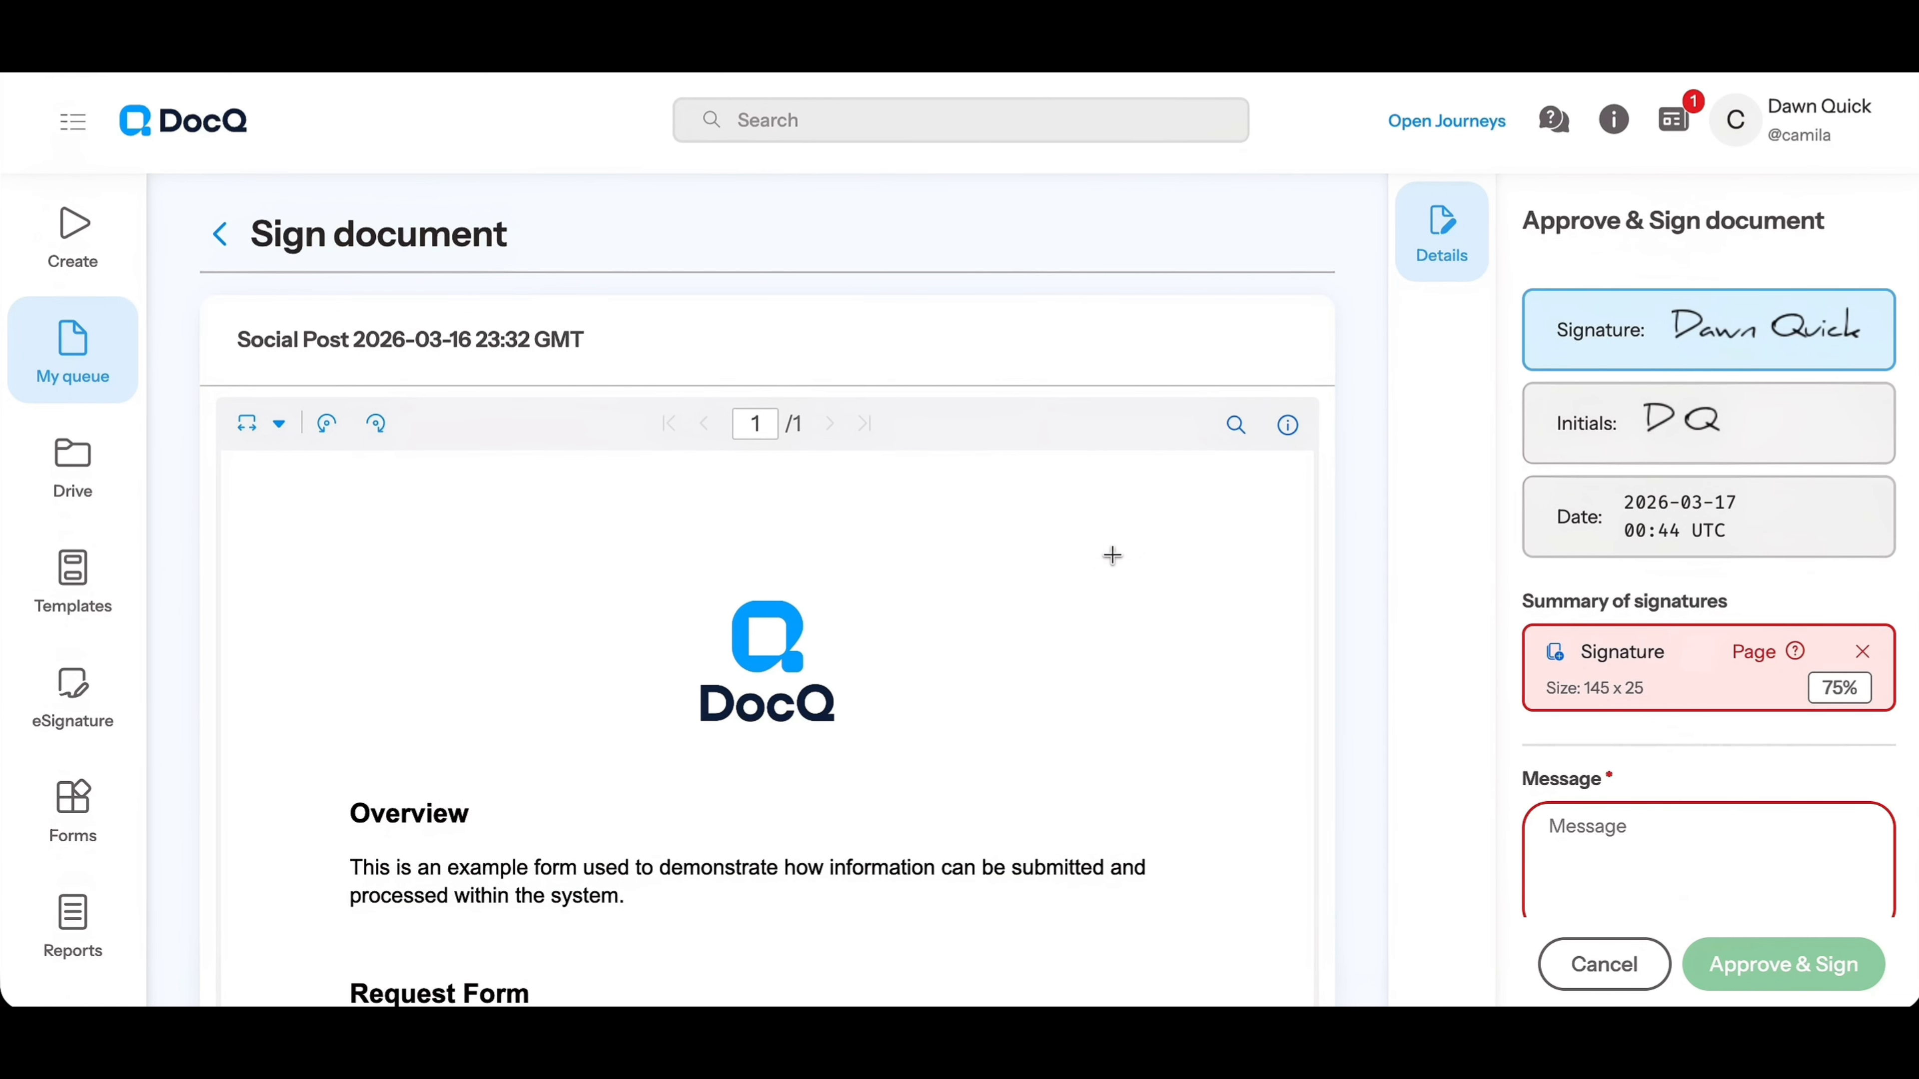
click(1074, 567)
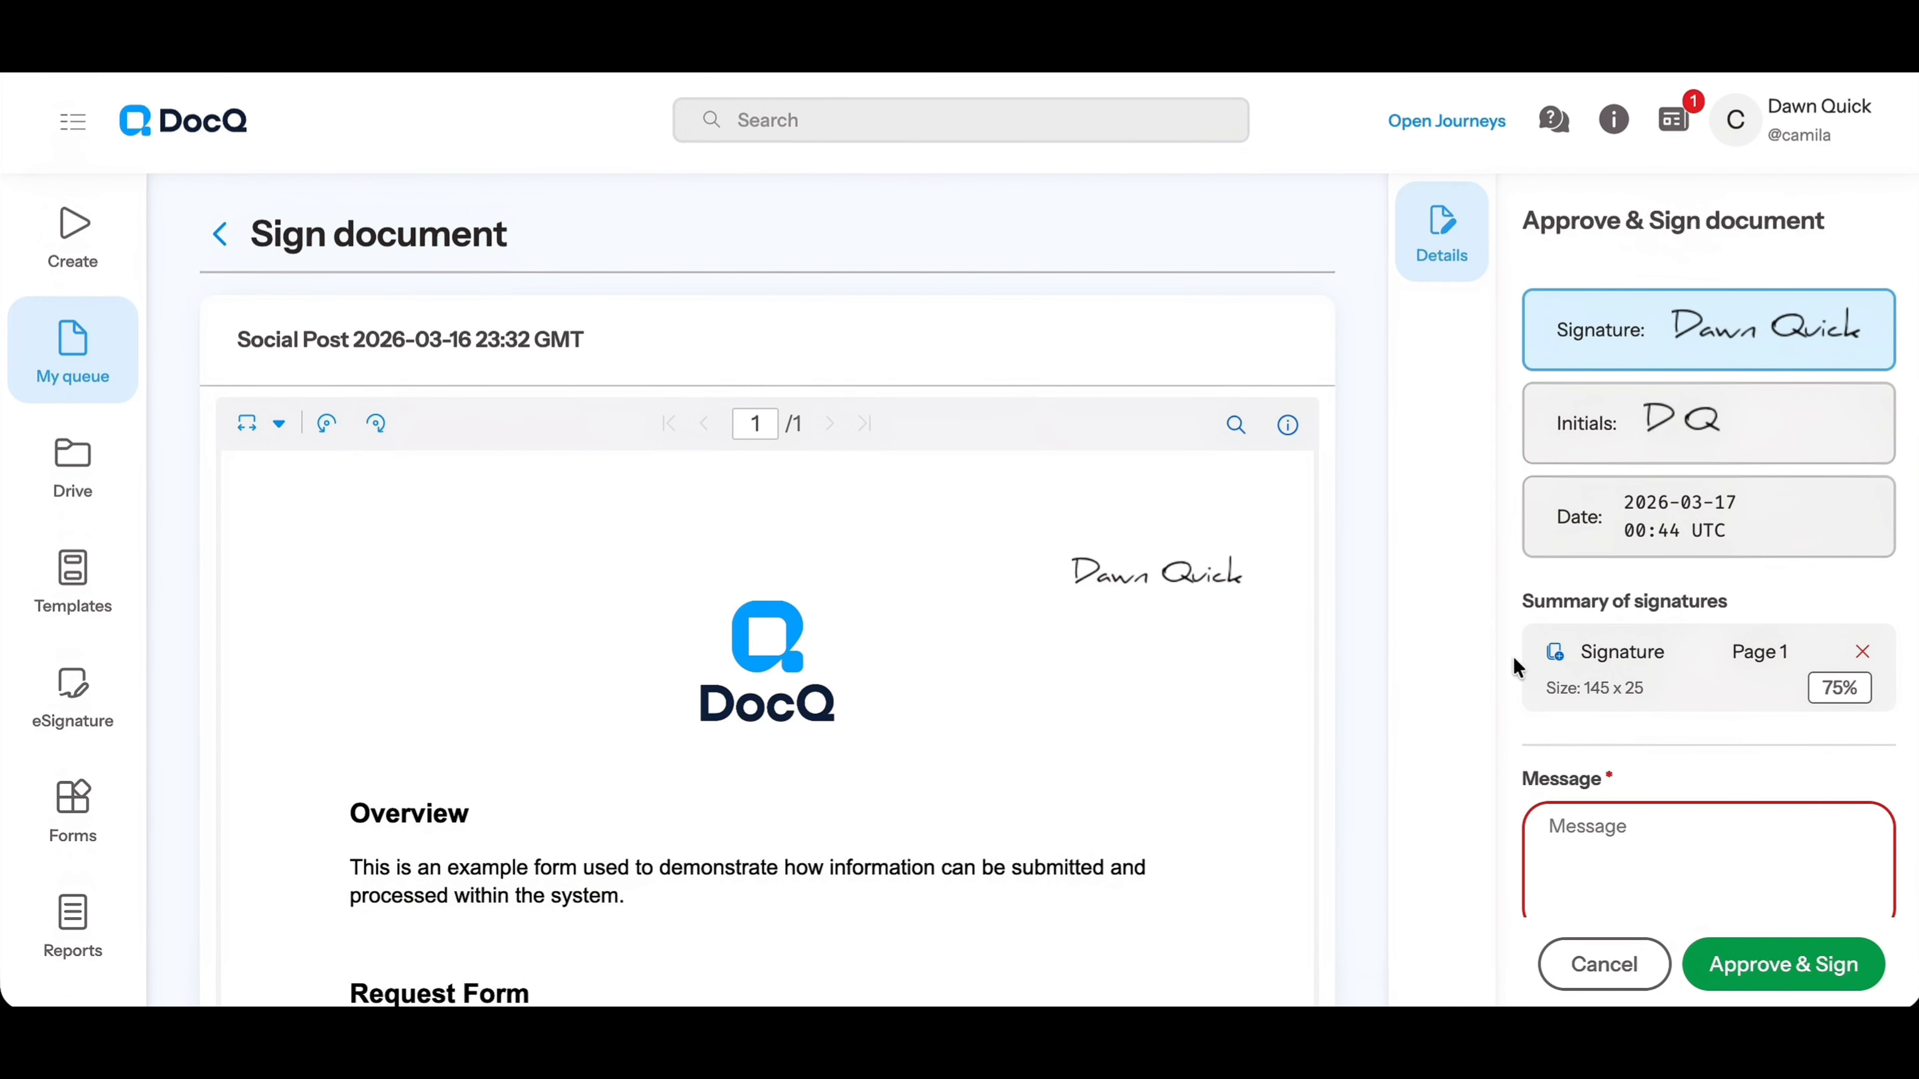
click(1647, 425)
click(1089, 604)
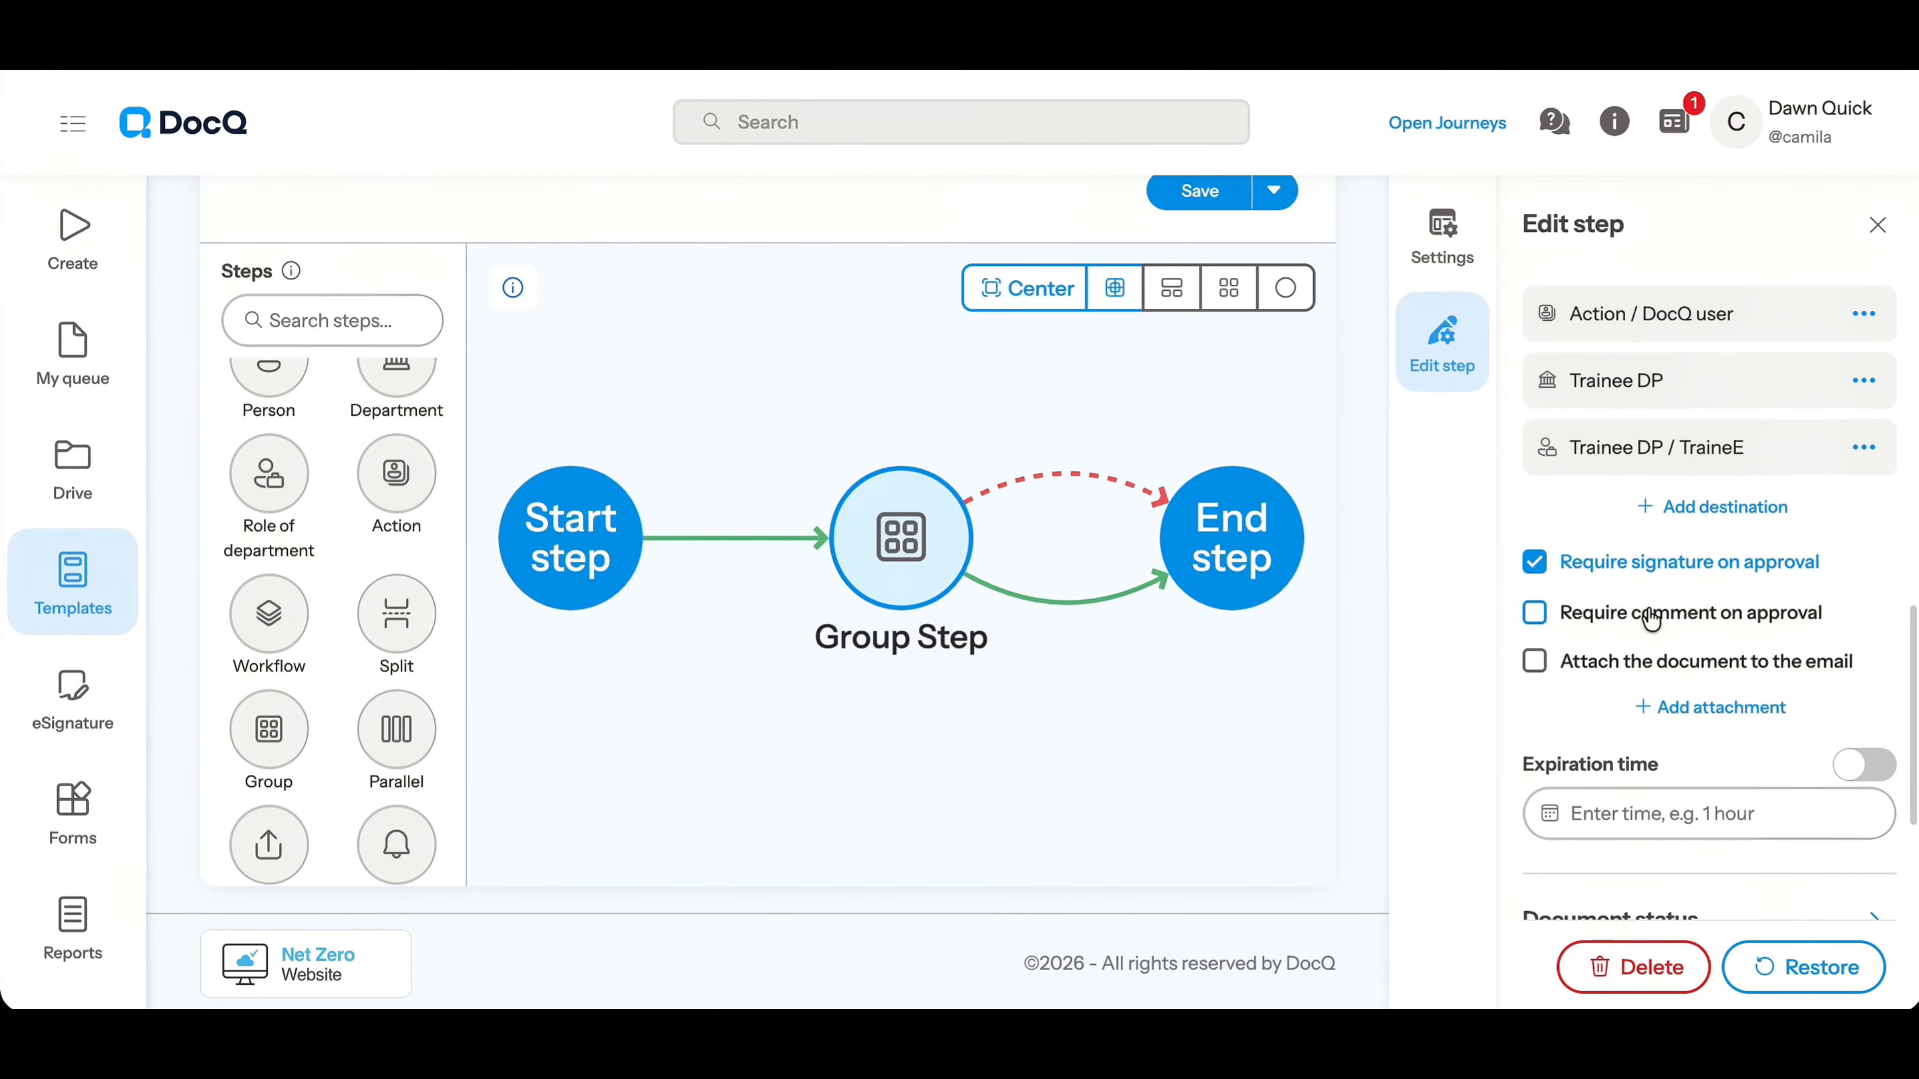
Require a comment on approval for the group step and enter "All Good!" as the approval message on the document being signed
click(1652, 618)
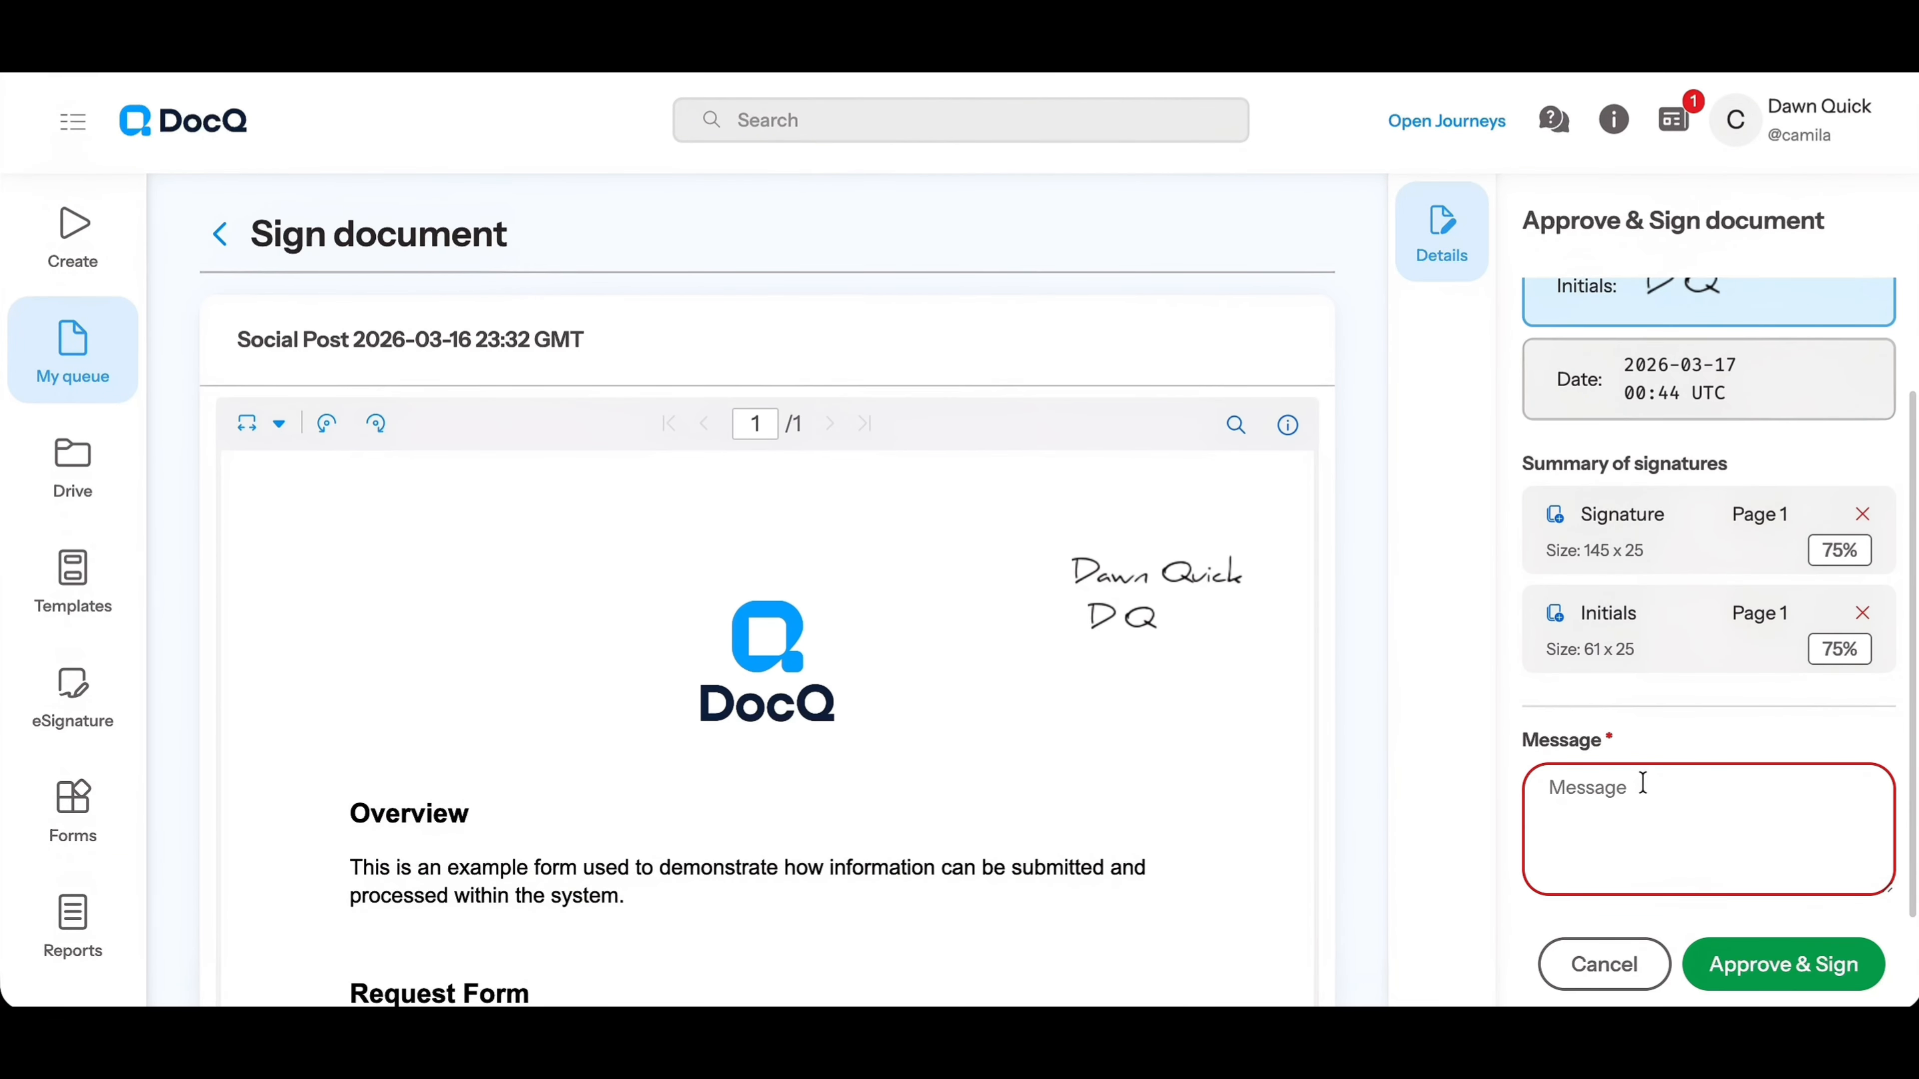
text(All Good!)
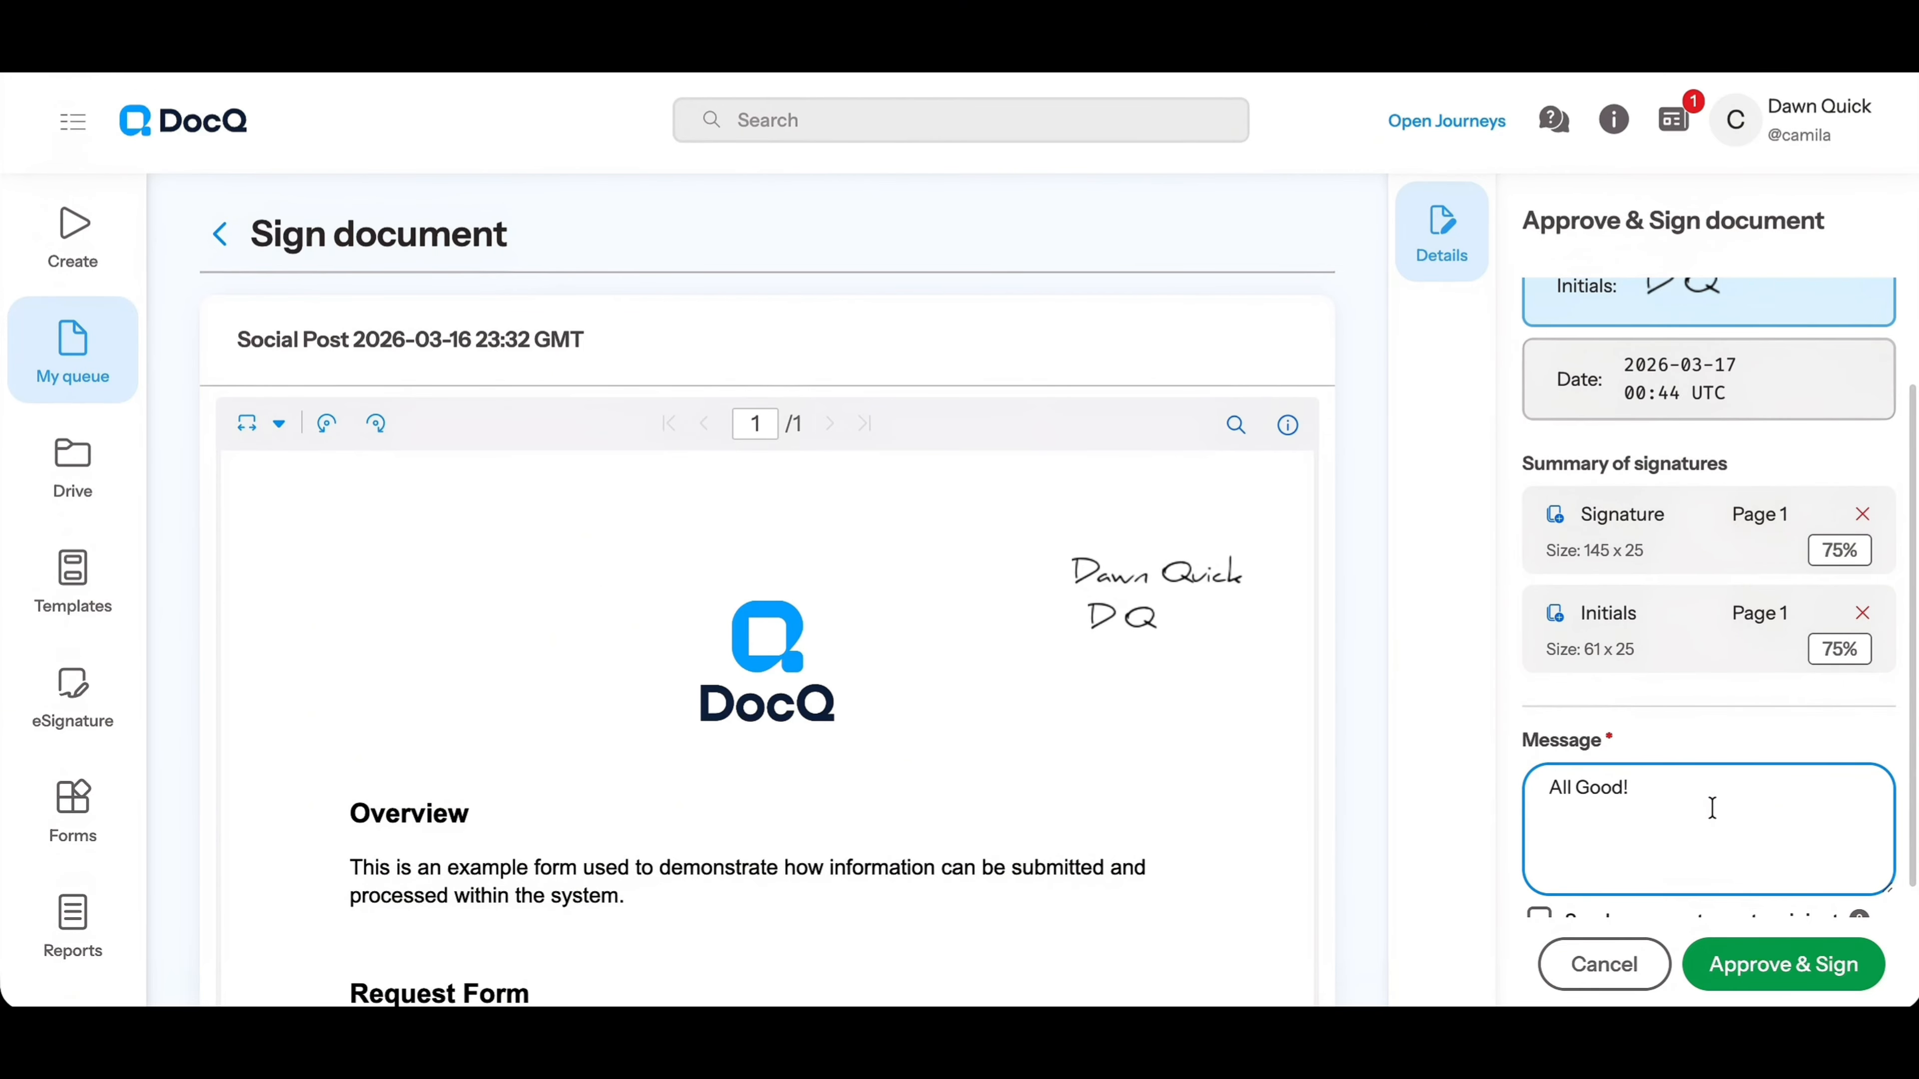
scroll(1712, 807, down, 1)
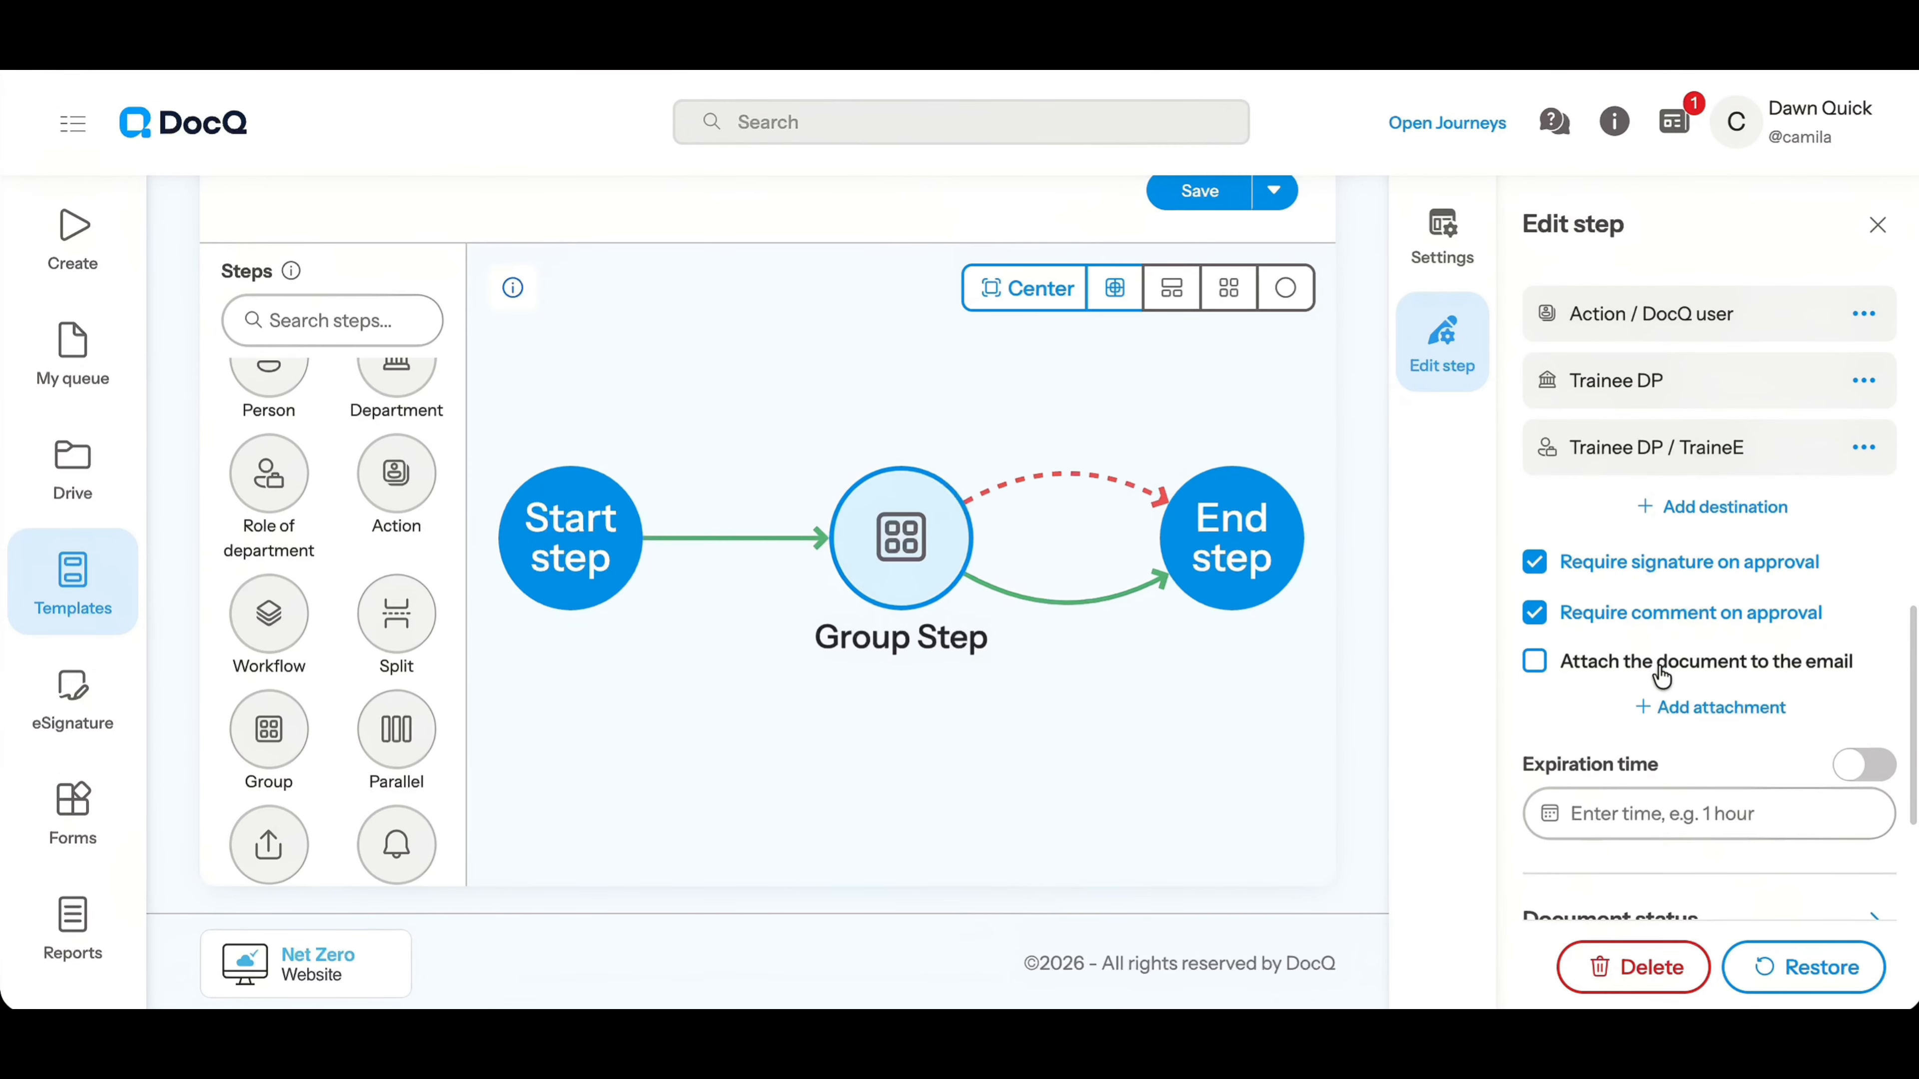
Enable attaching the document to the group step's email
click(1661, 673)
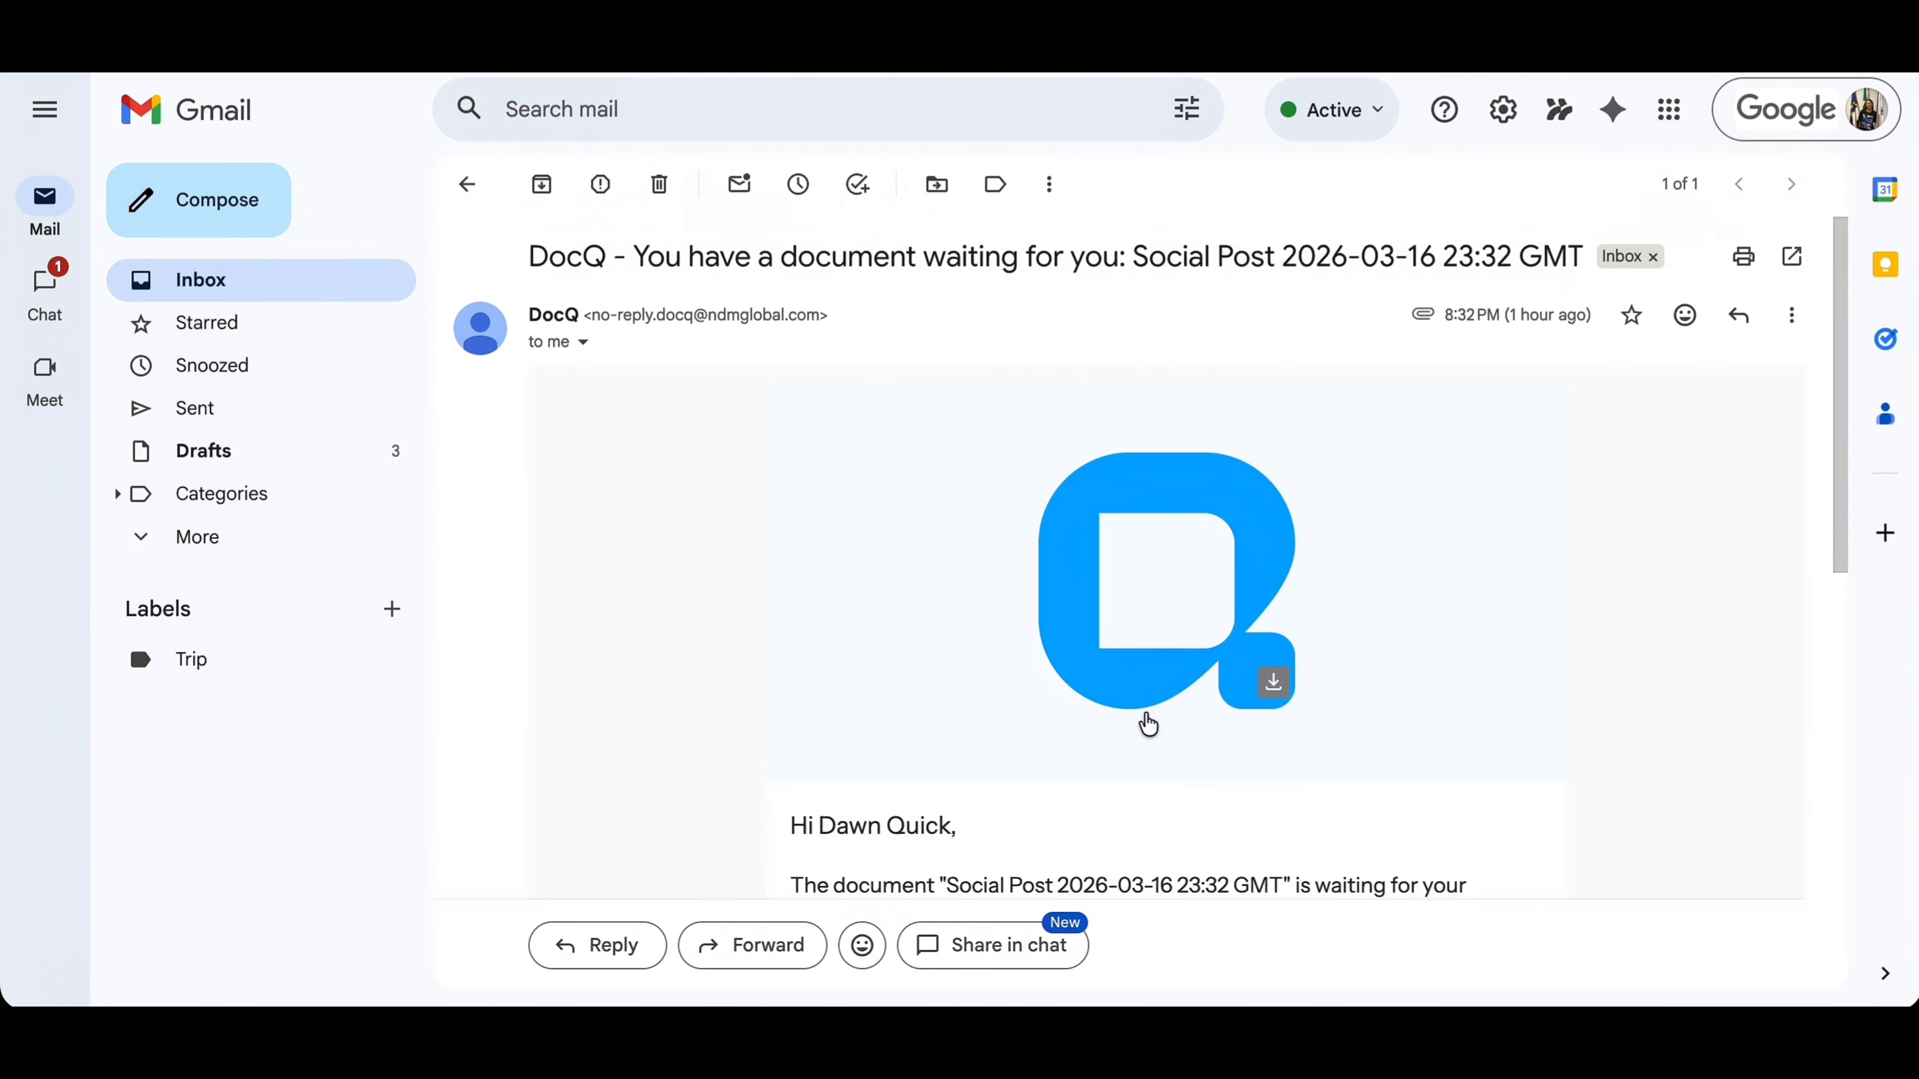
scroll(1146, 725, down, 3)
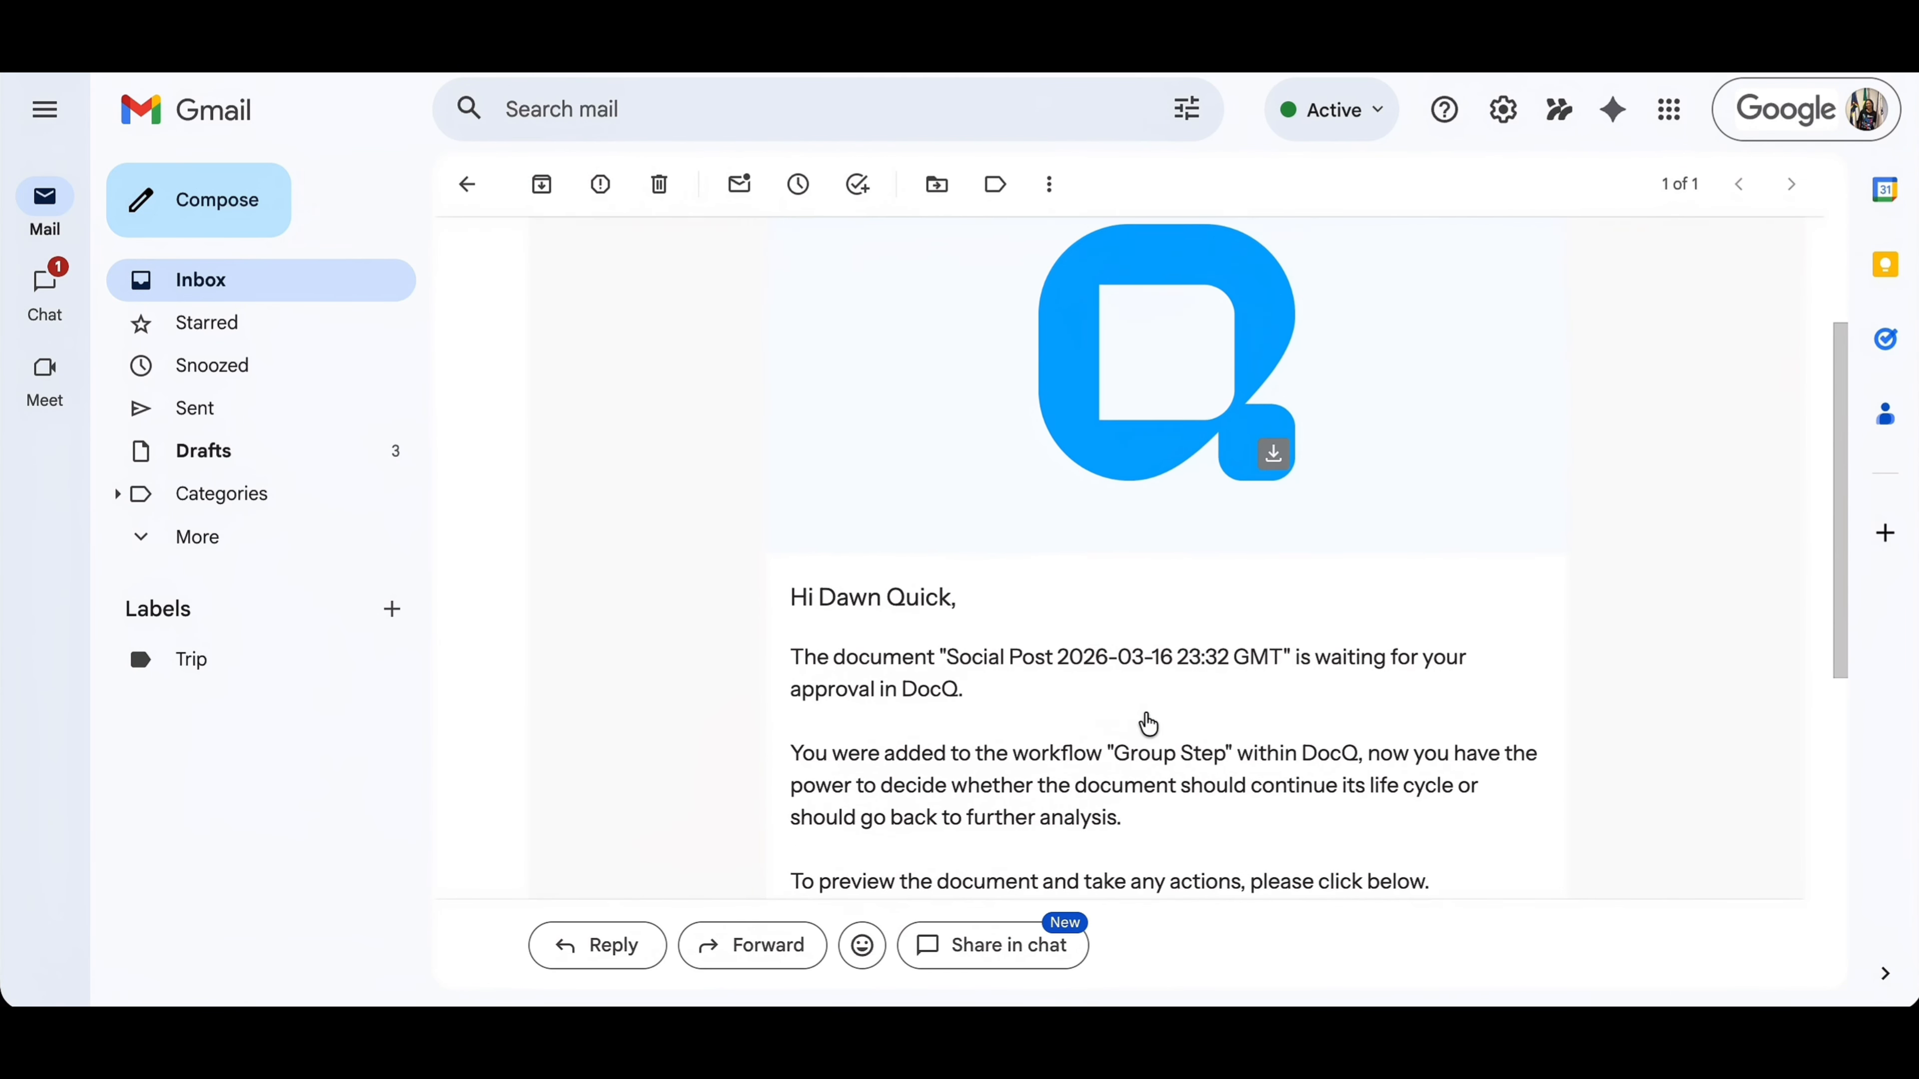
Switch to Gmail, read the approval request email, and preview its attached Social_Post_2026-03-16_23_32_GMT.docx document
scroll(1145, 722, down, 2)
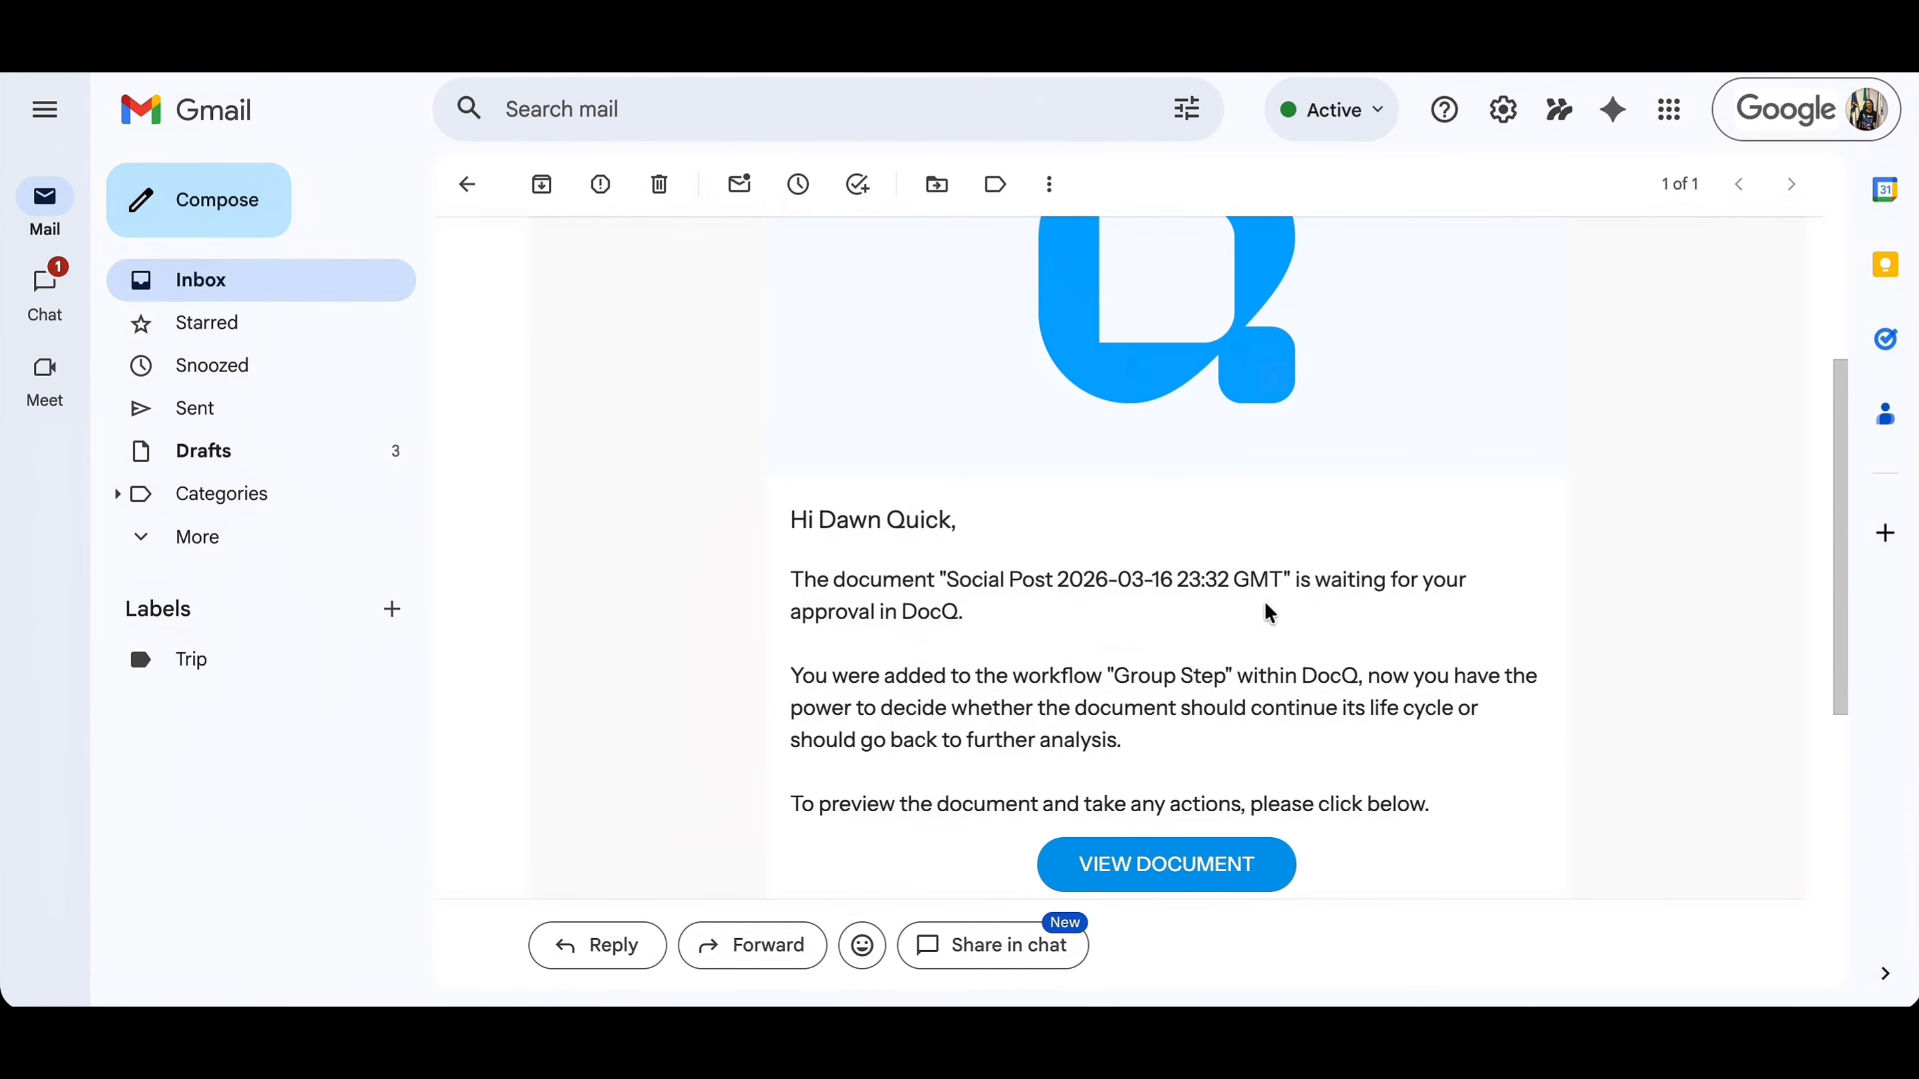
scroll(1270, 612, down, 8)
mouse_move(856, 701)
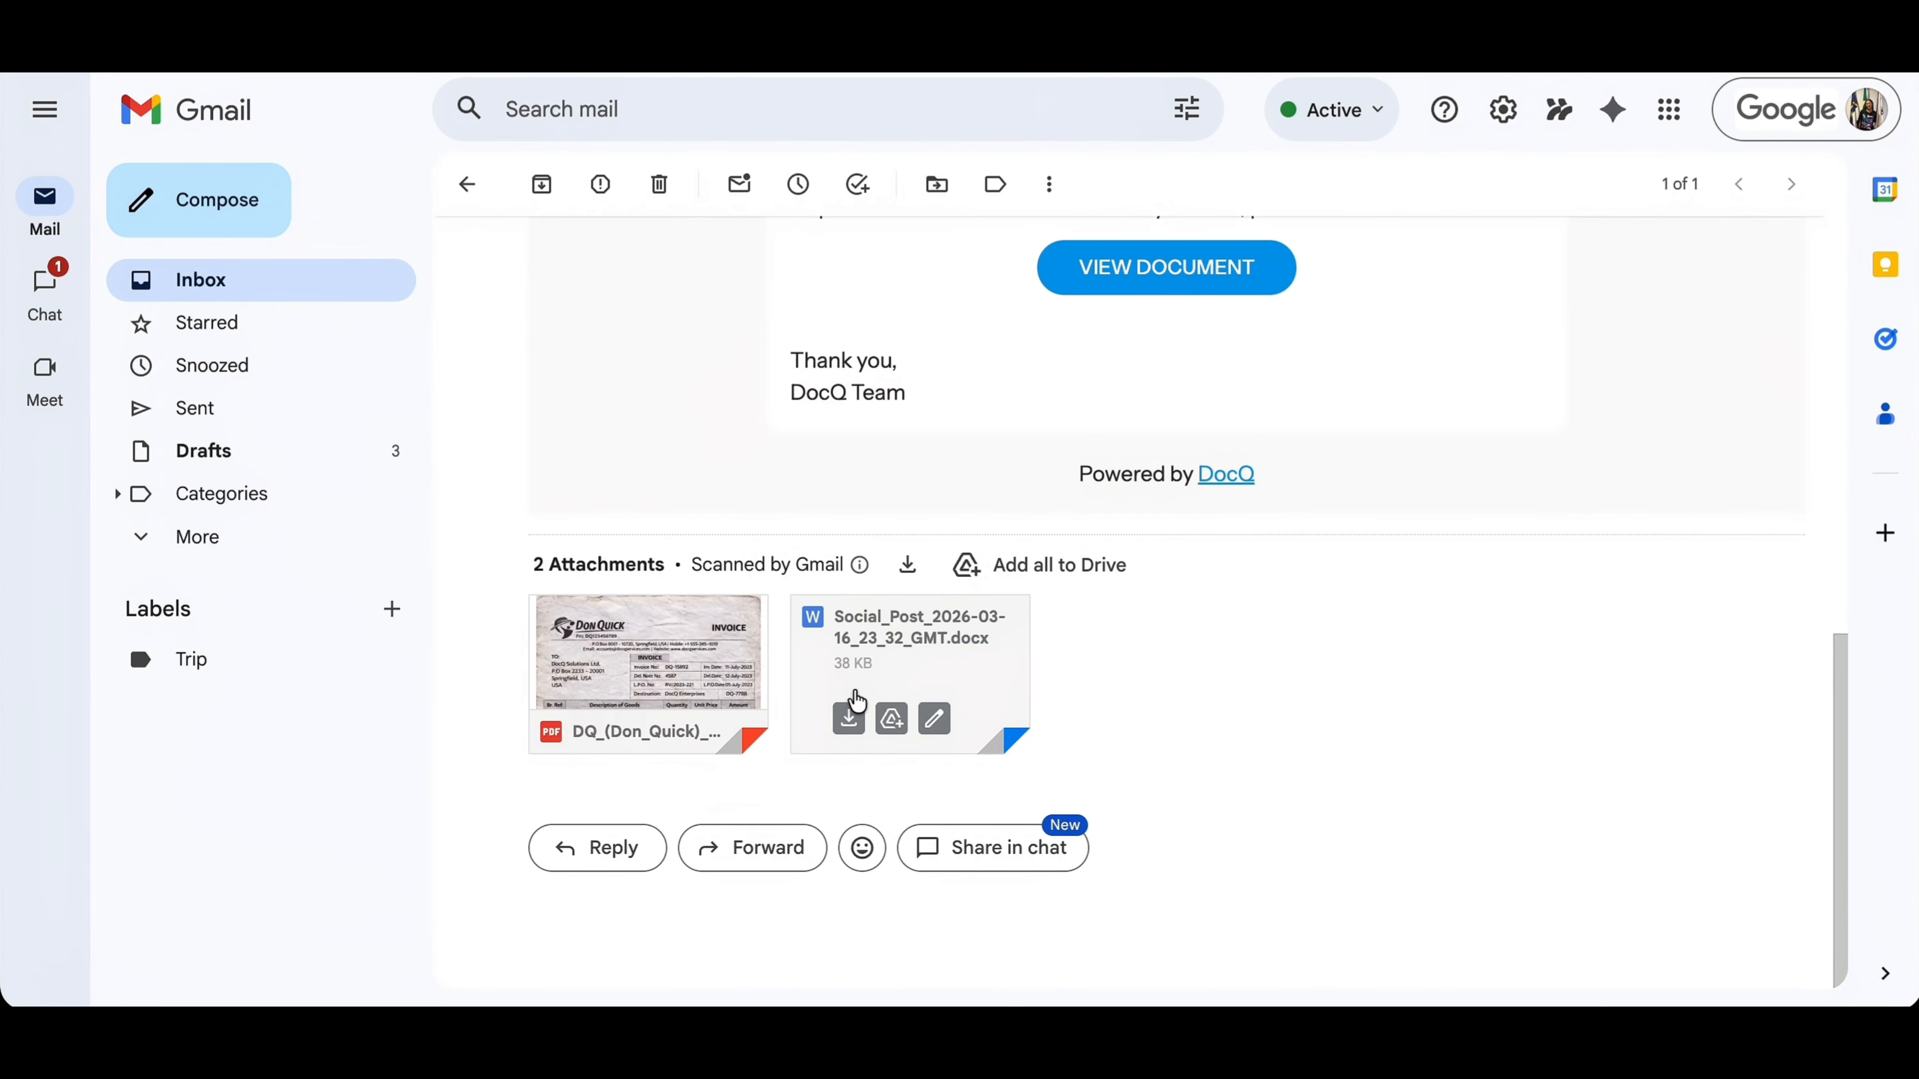
click(914, 656)
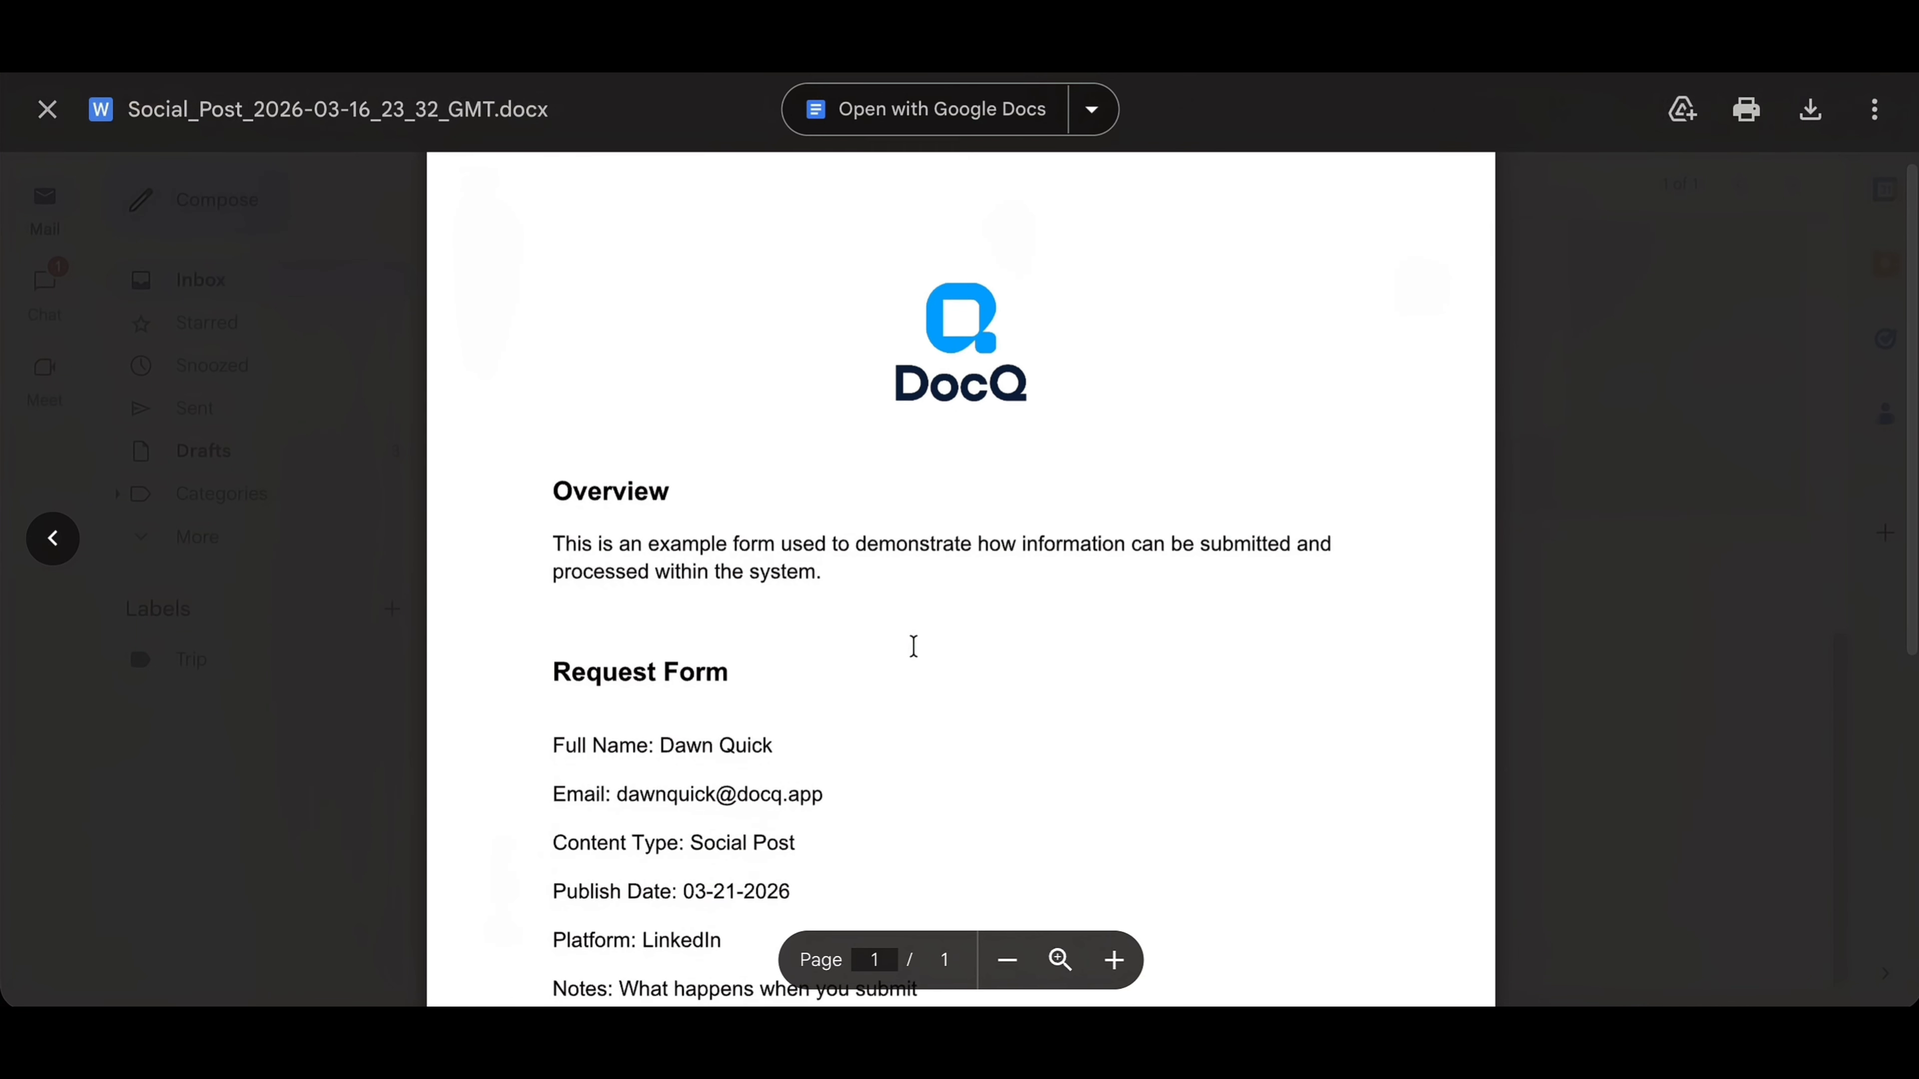
scroll(913, 647, down, 8)
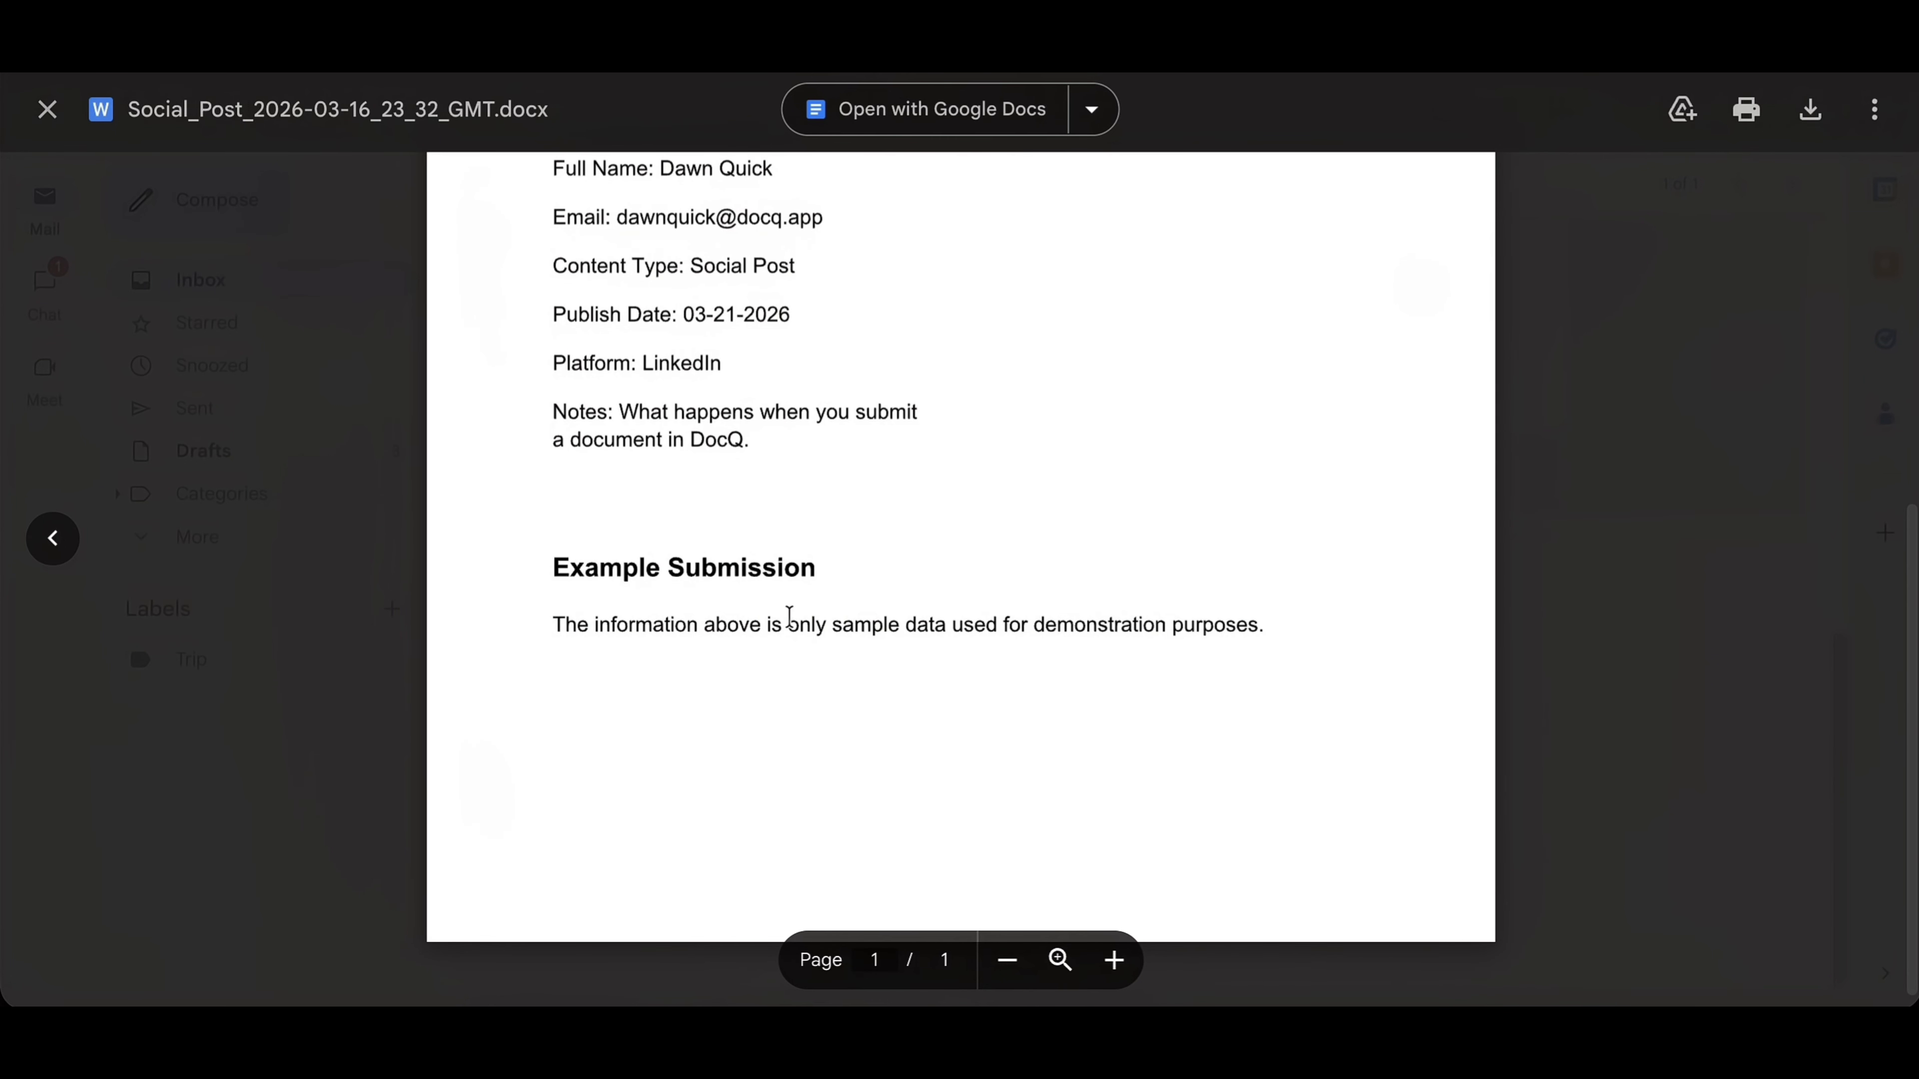
key(Escape)
scroll(1555, 609, up, 2)
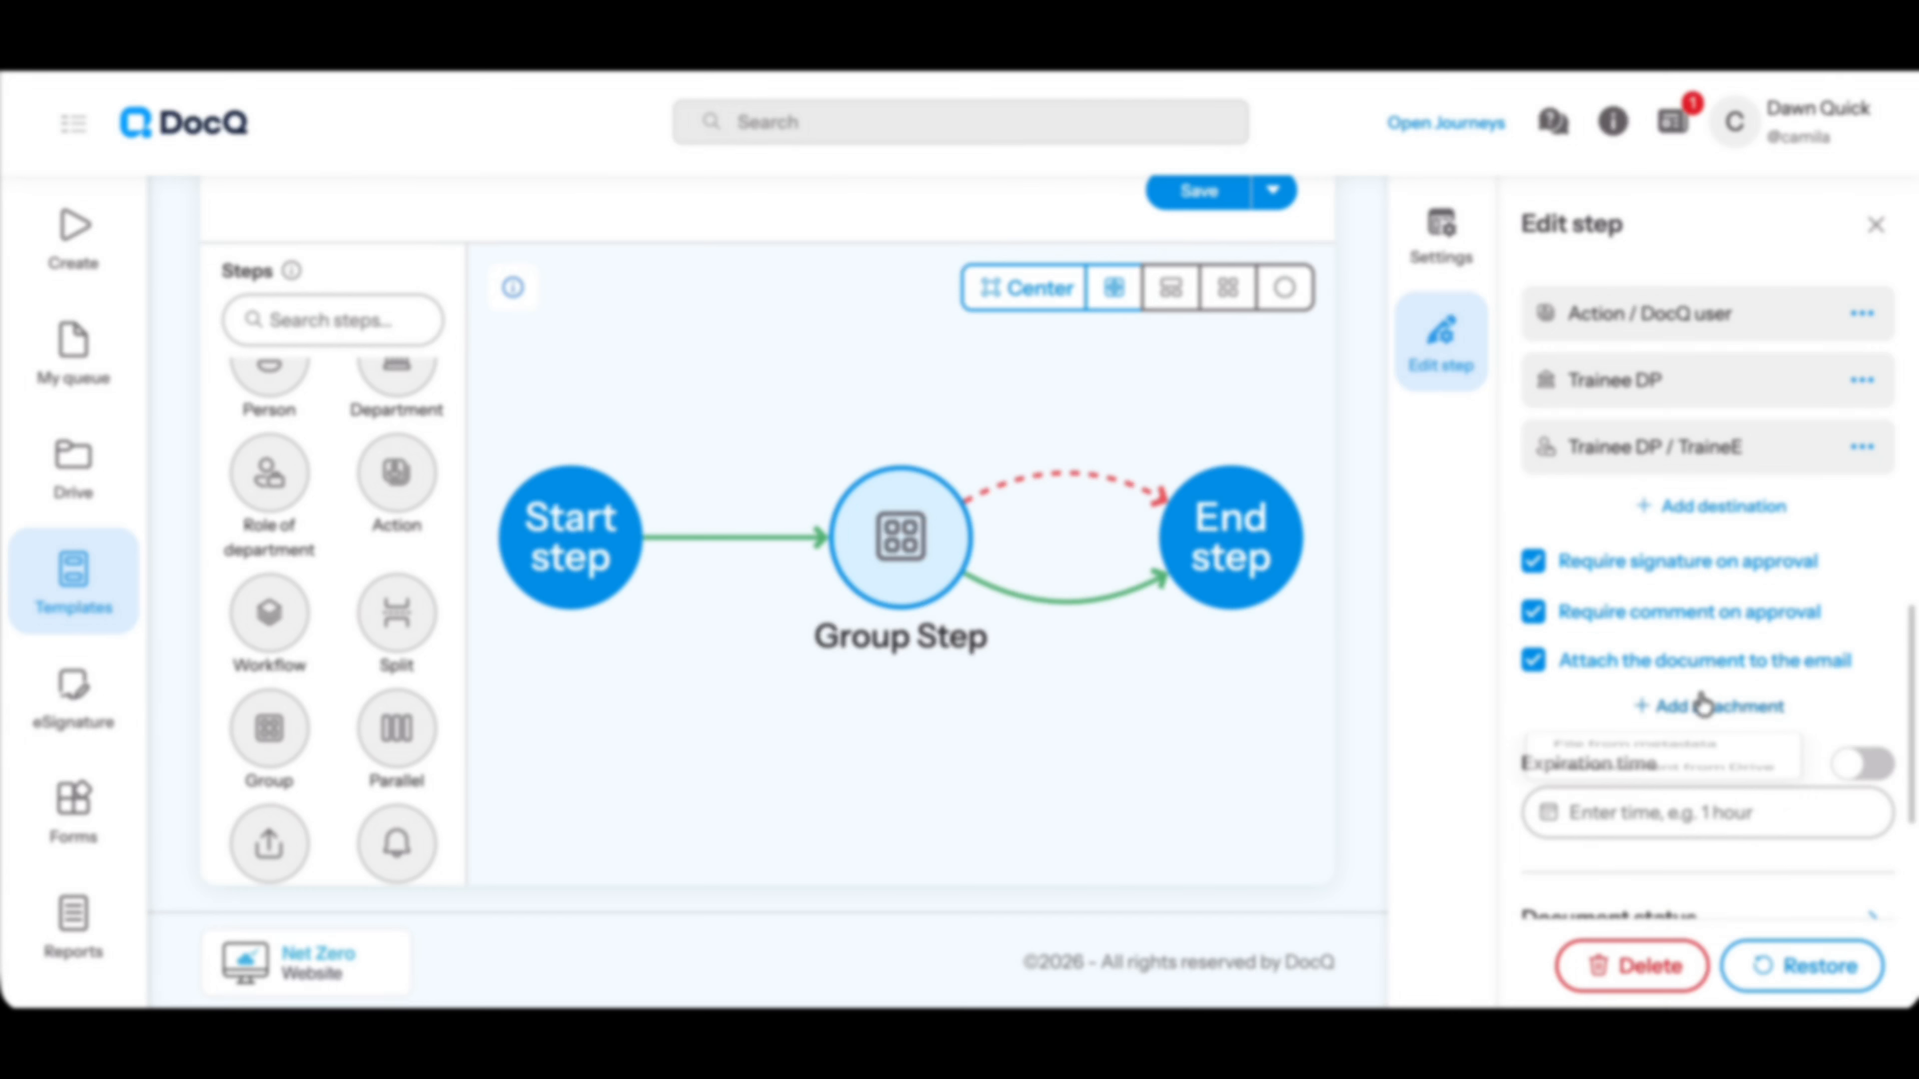
Add a Drive document attachment to the group step, searching for "sampl" and selecting "DQ (Don Quick) Demo- sample Invoice"
click(1709, 706)
click(1704, 813)
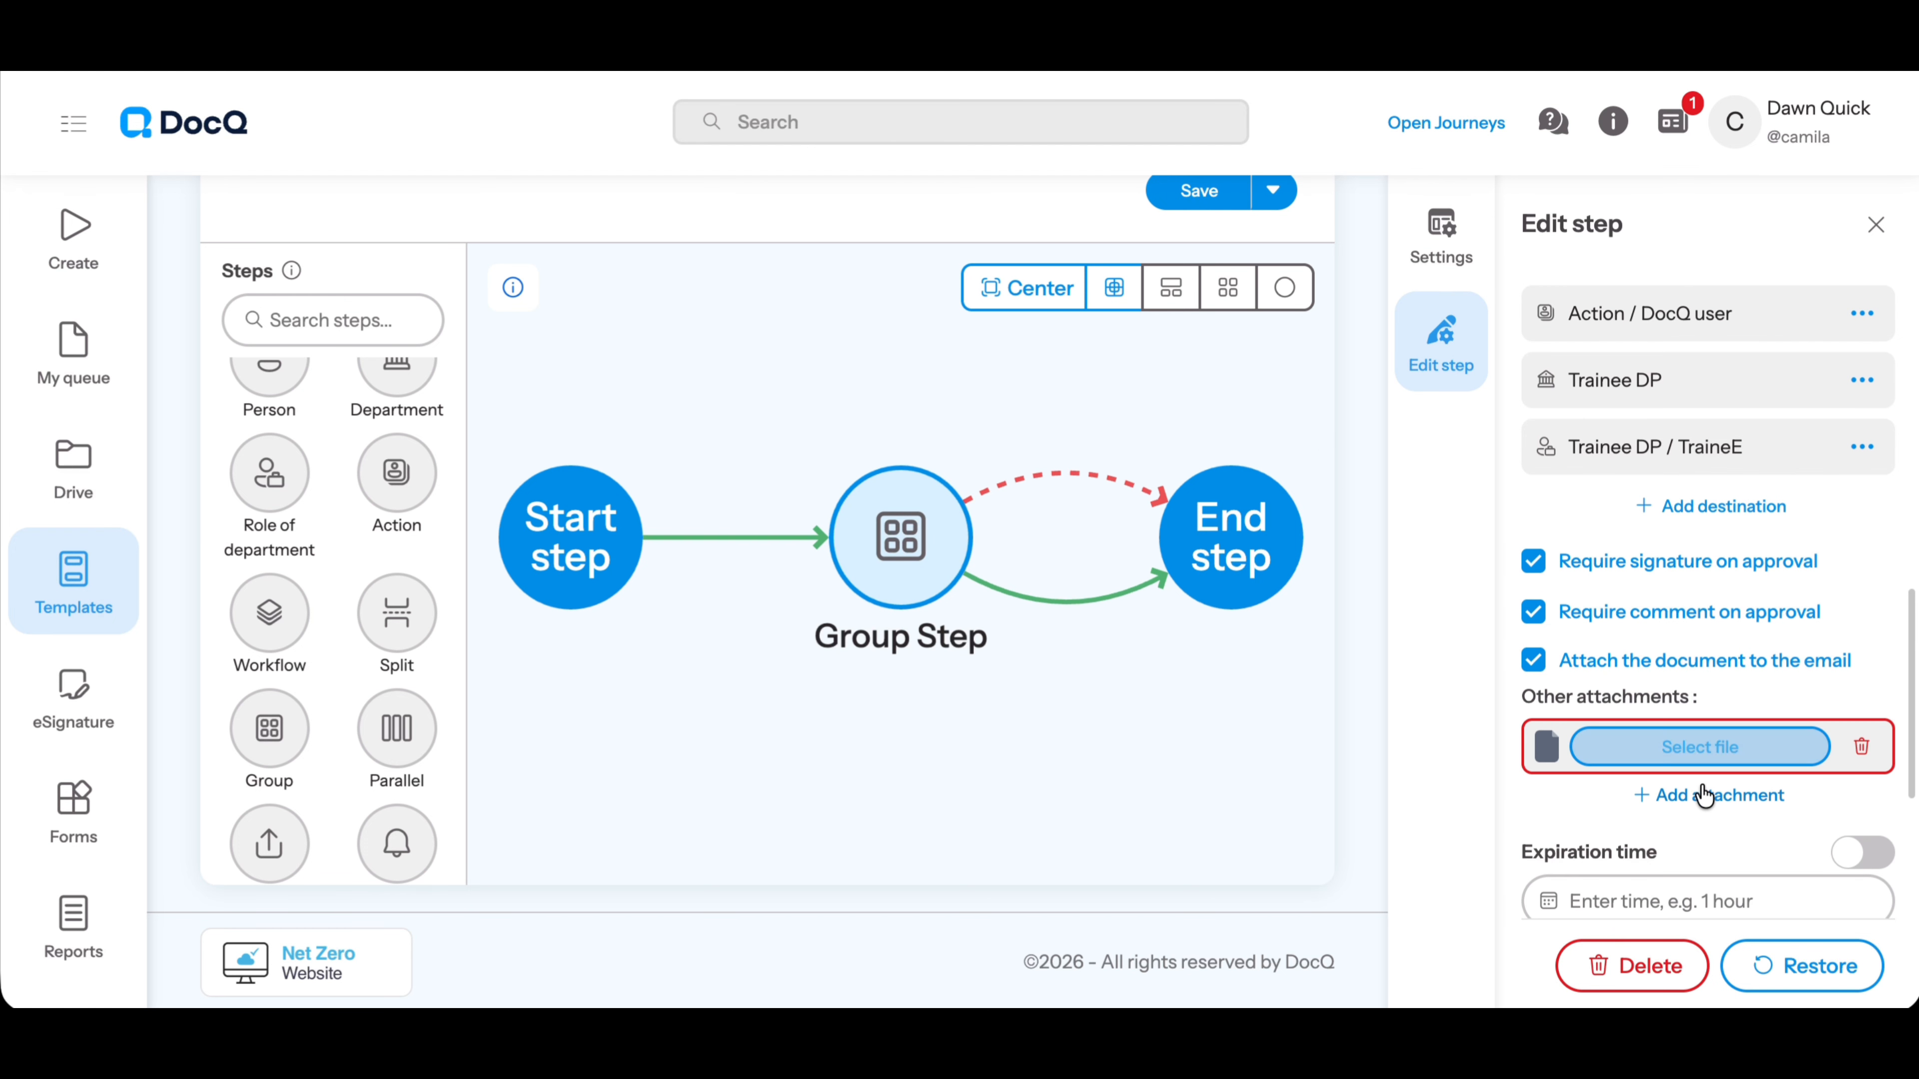
click(1701, 762)
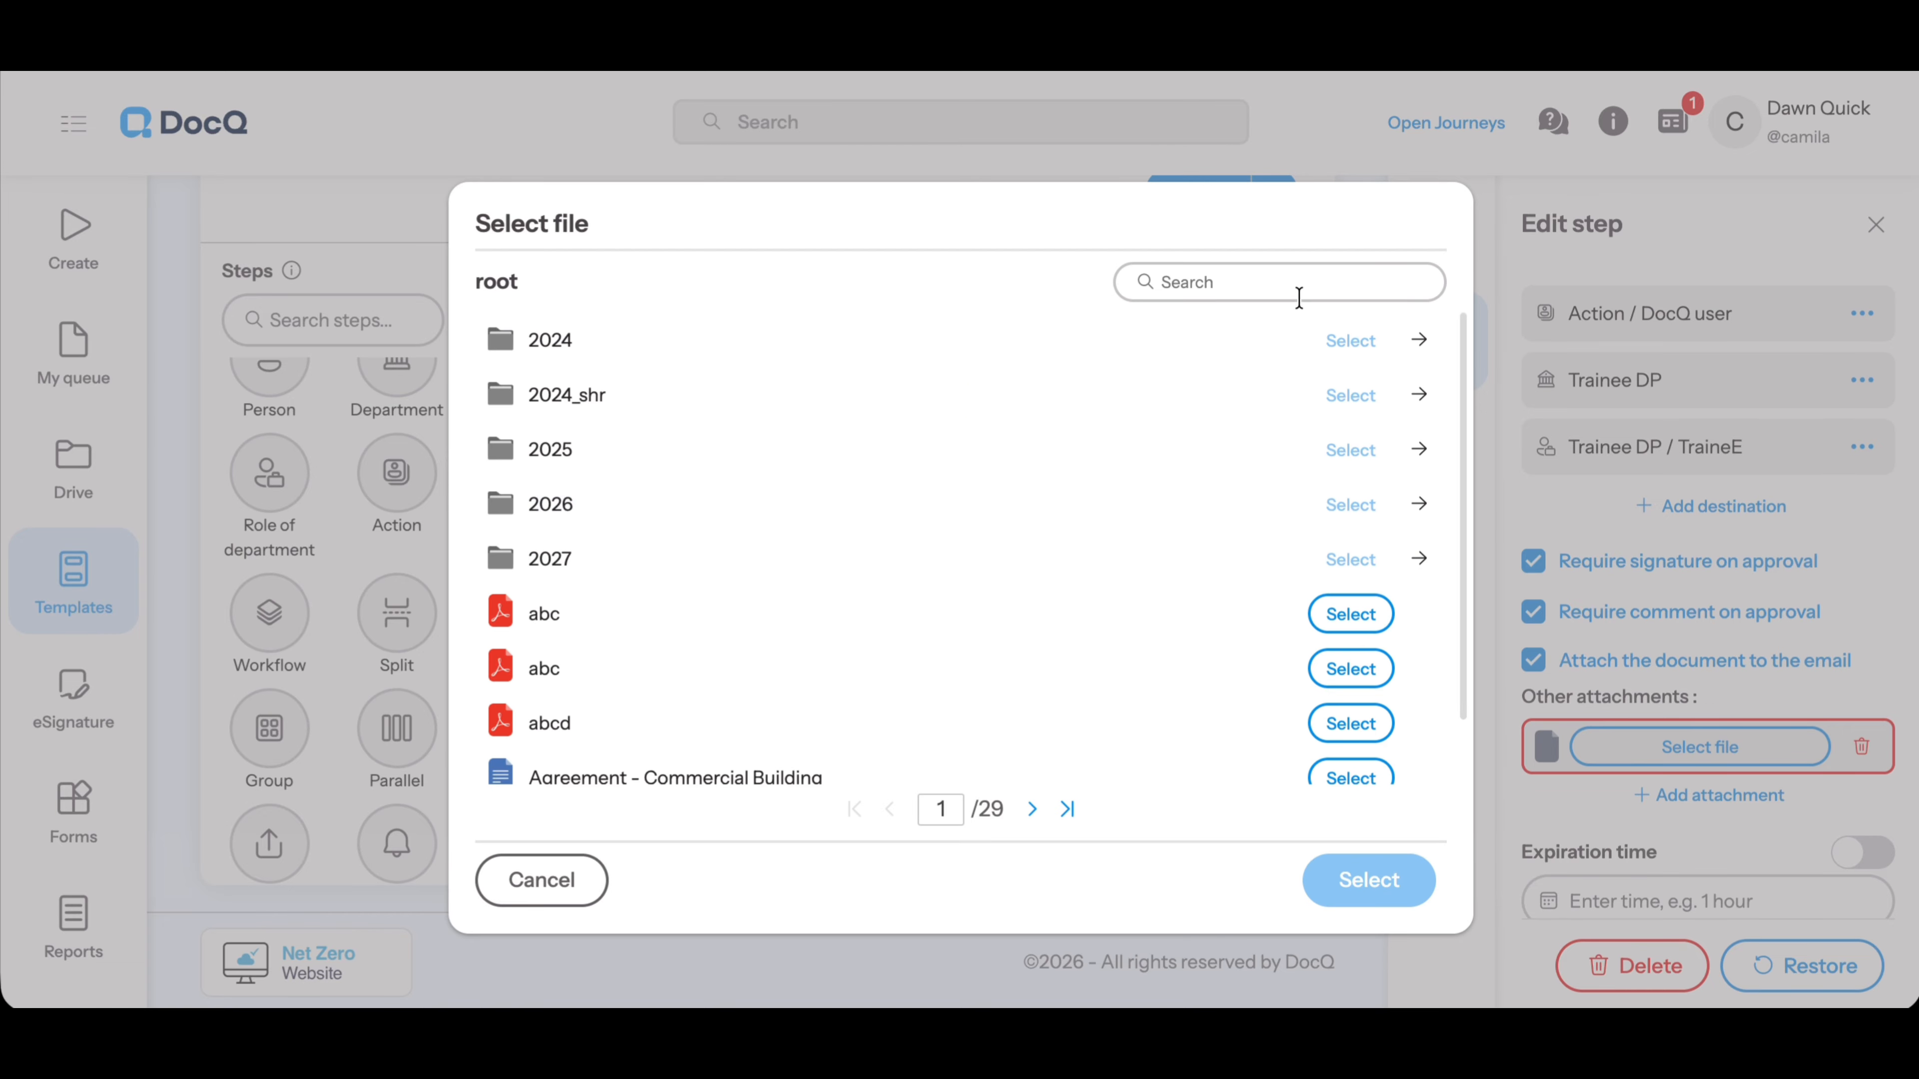
click(1299, 289)
text(sampl)
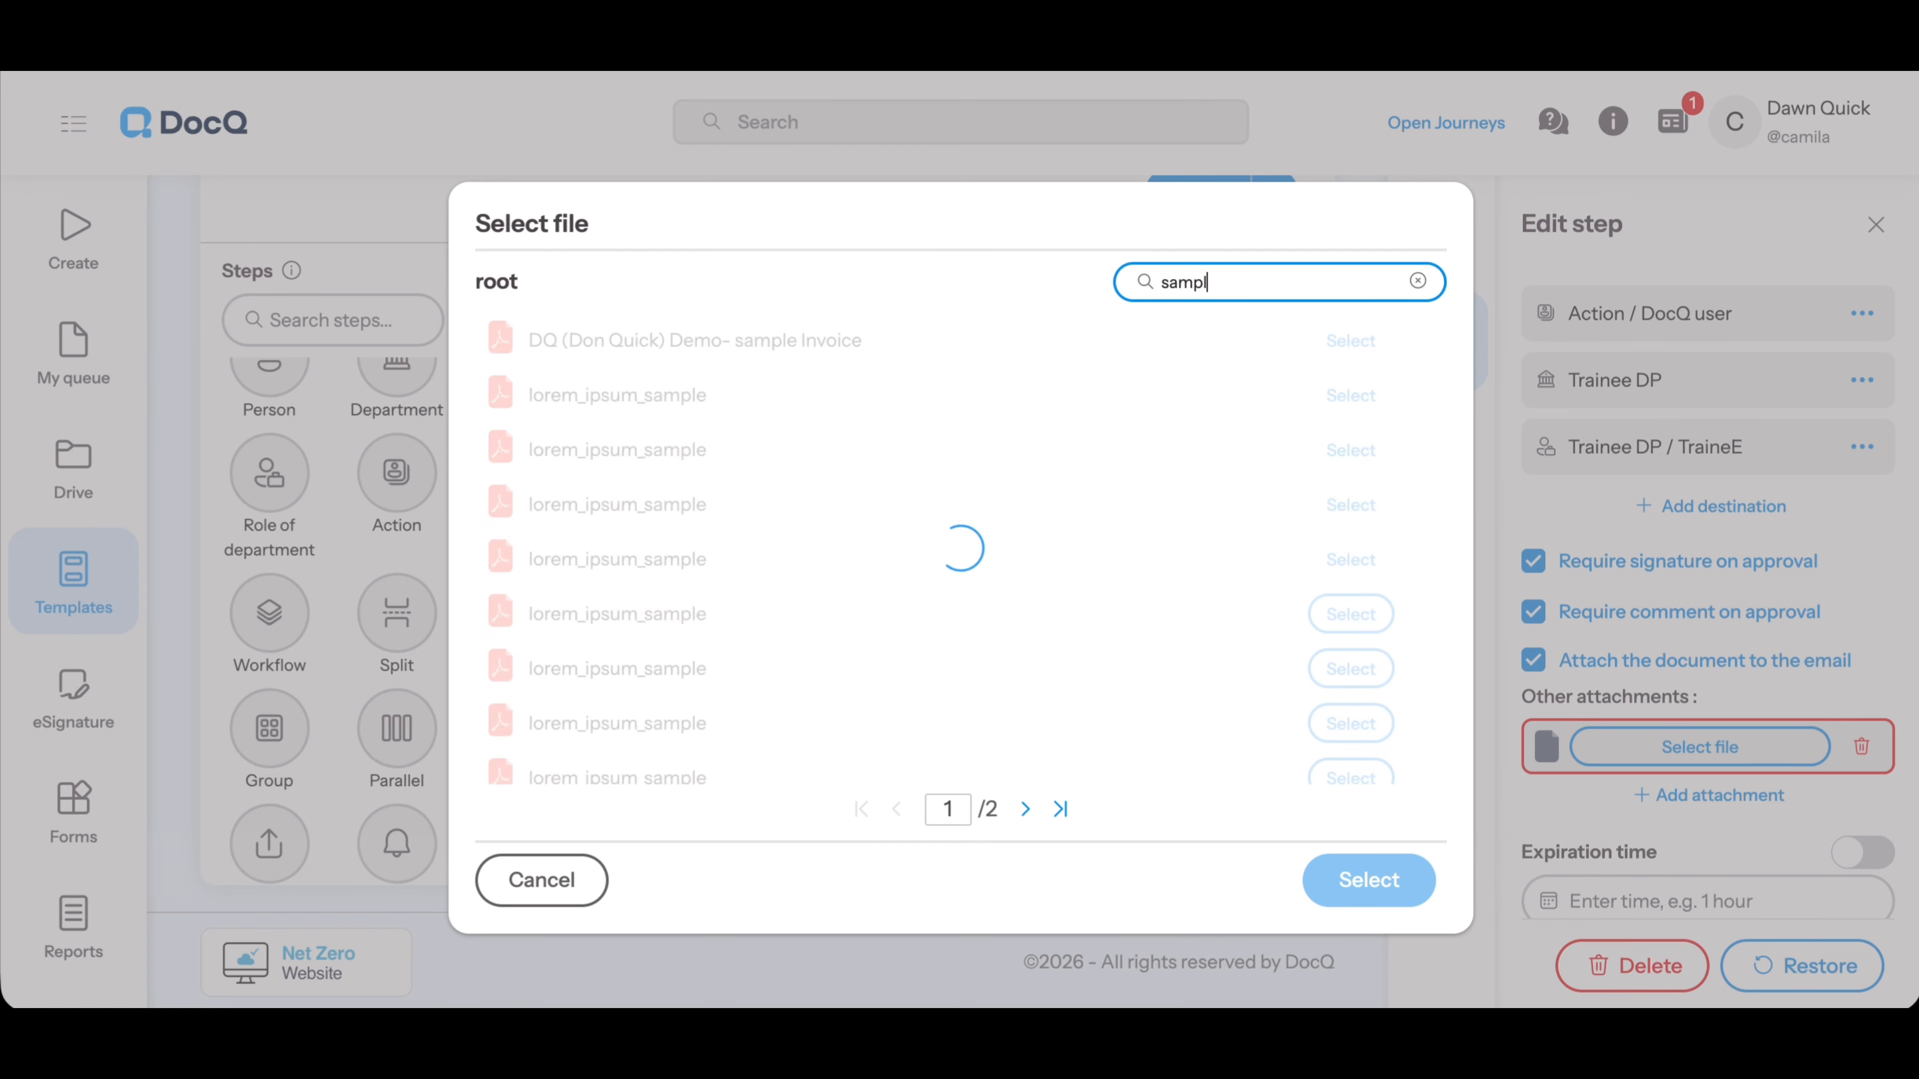
click(1351, 341)
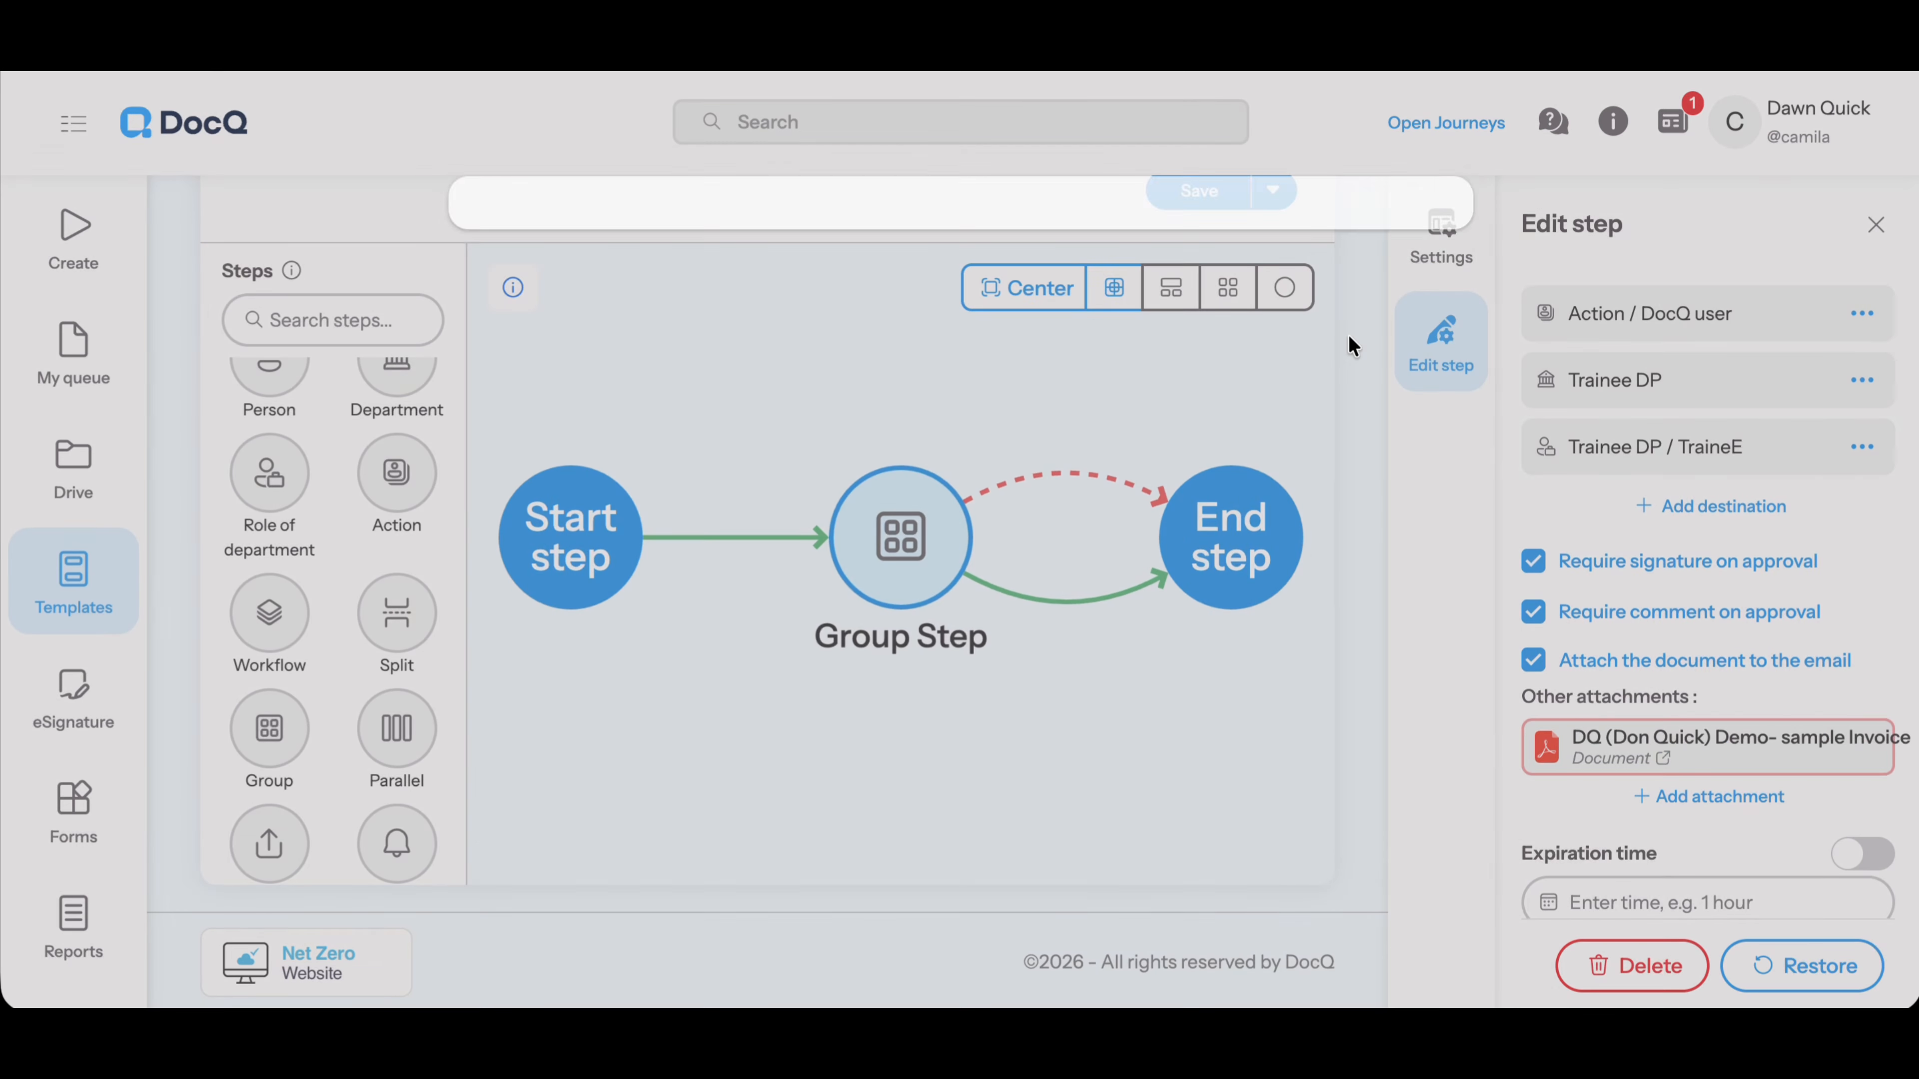
Set the group step's expiration time to 1 day without an advanced expression
scroll(1596, 560, down, 4)
drag(1519, 529, 1668, 551)
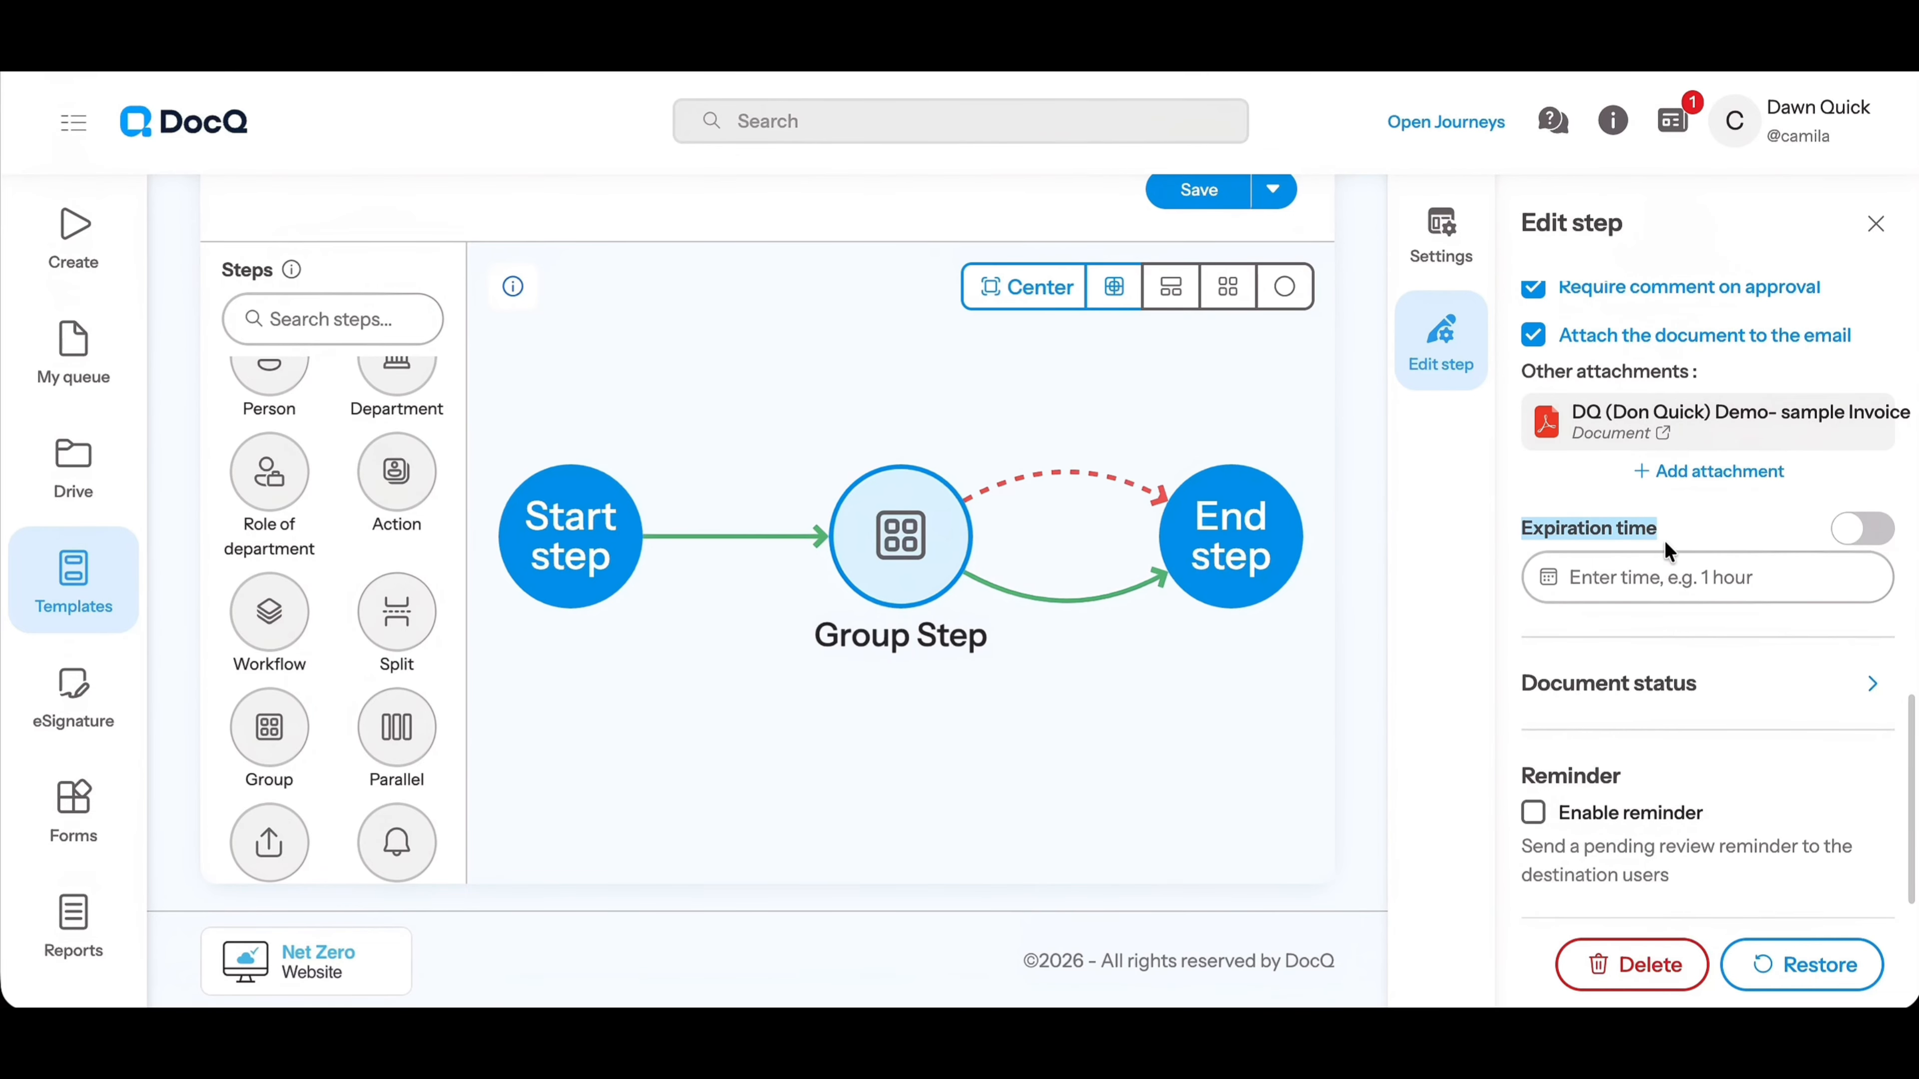
click(1700, 543)
click(1855, 533)
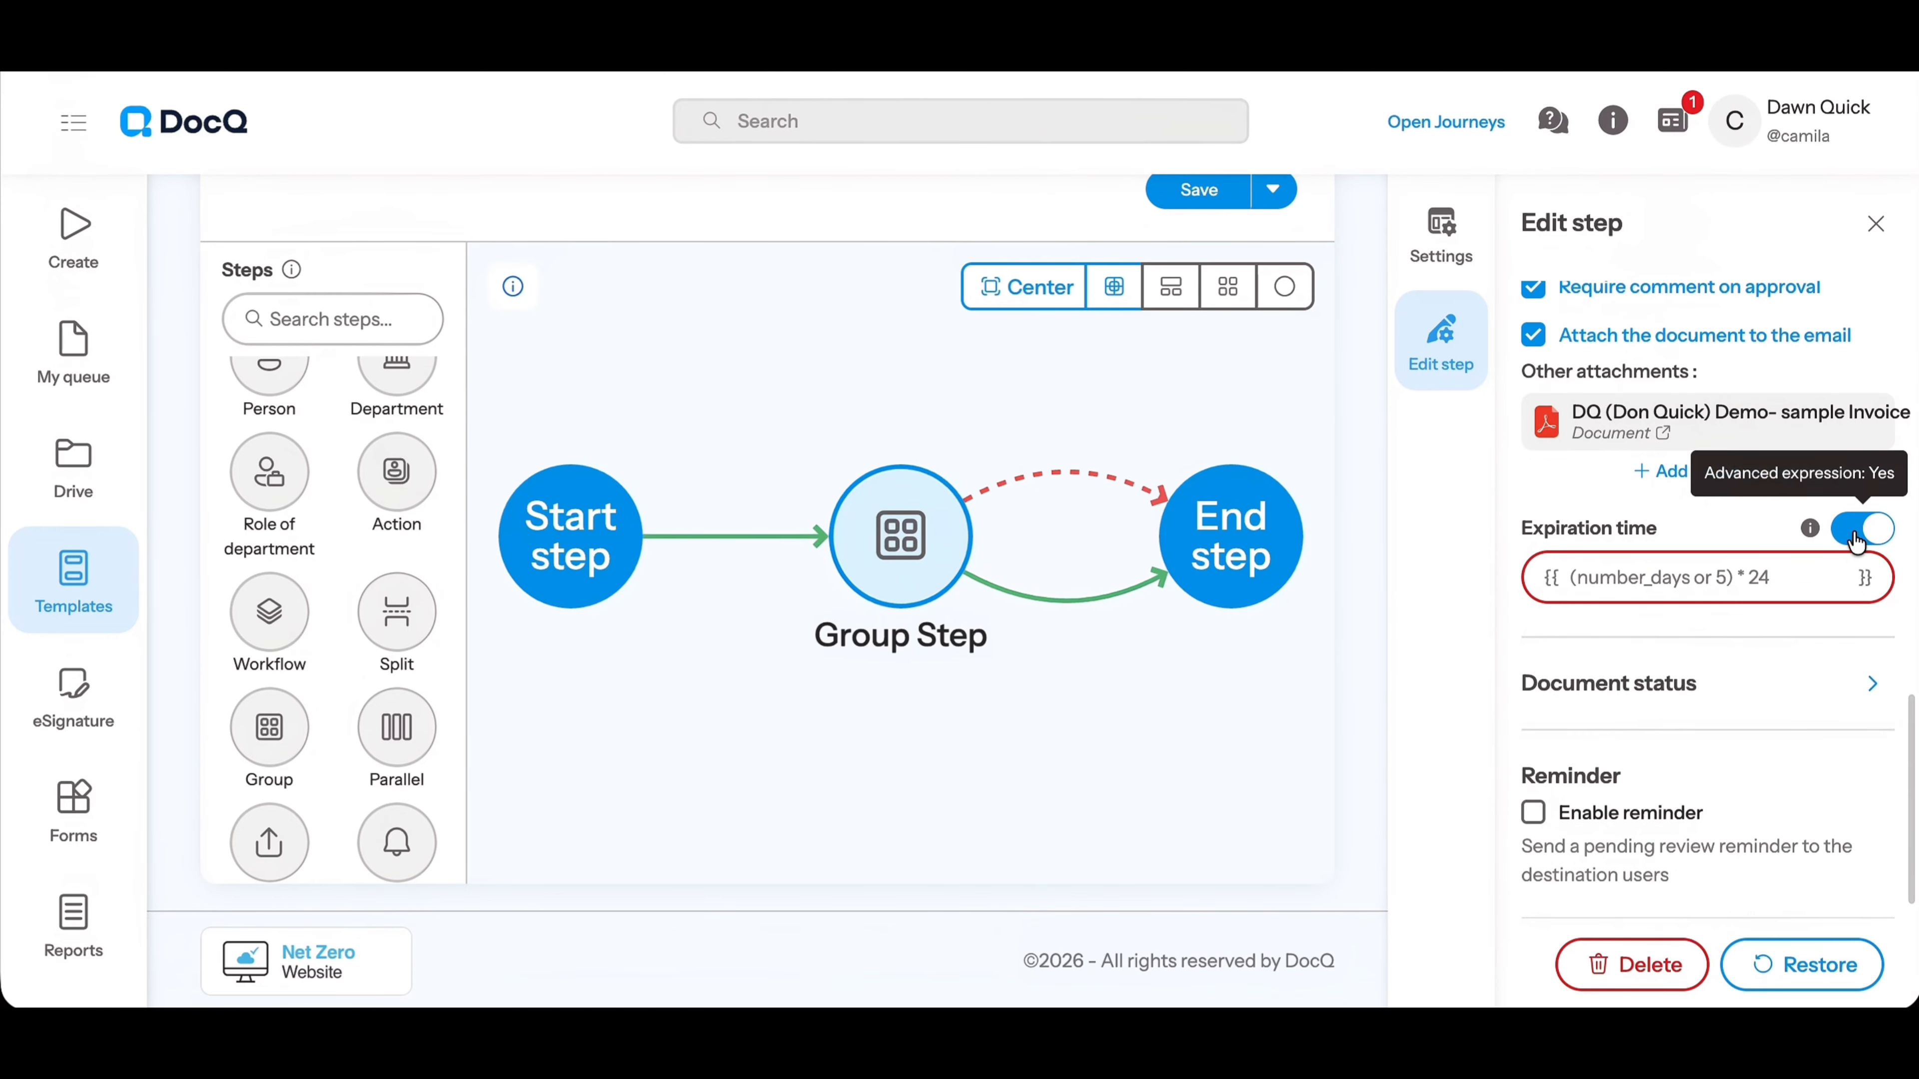
click(1855, 533)
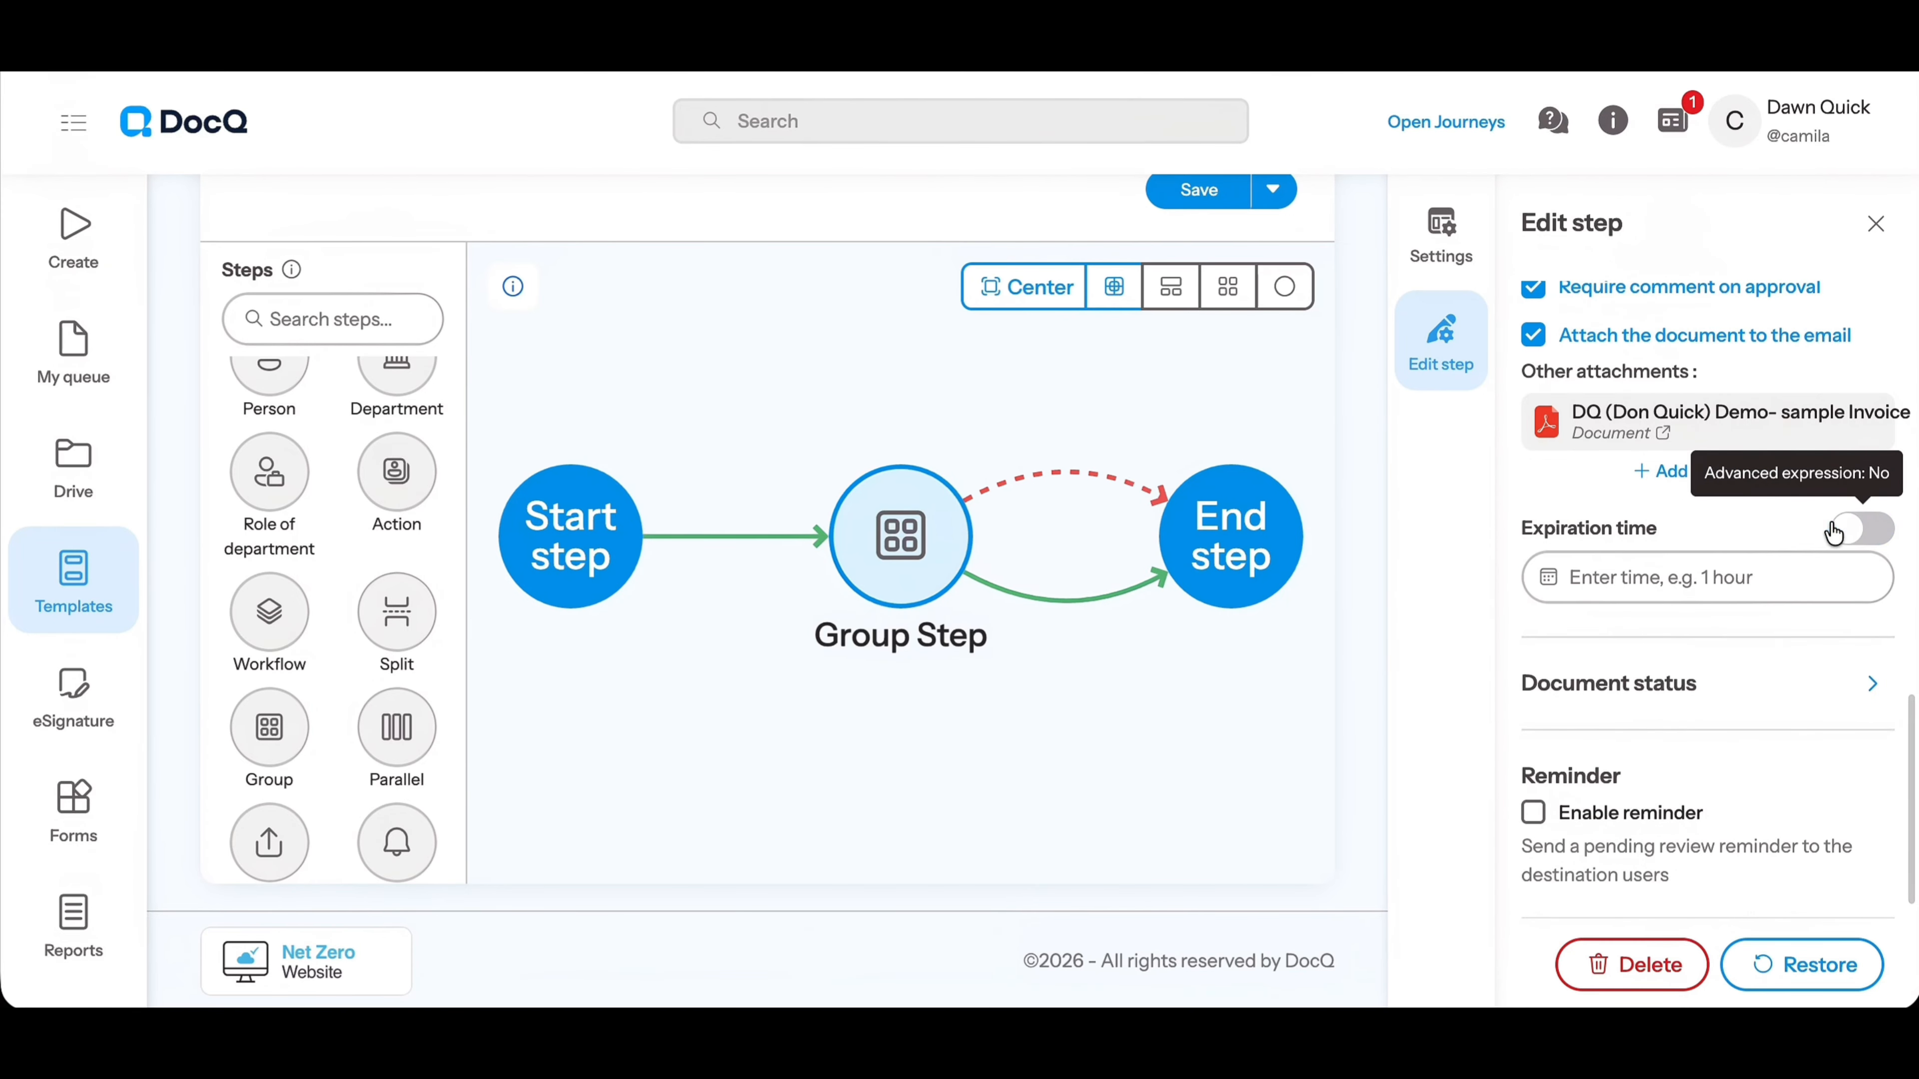
click(1772, 569)
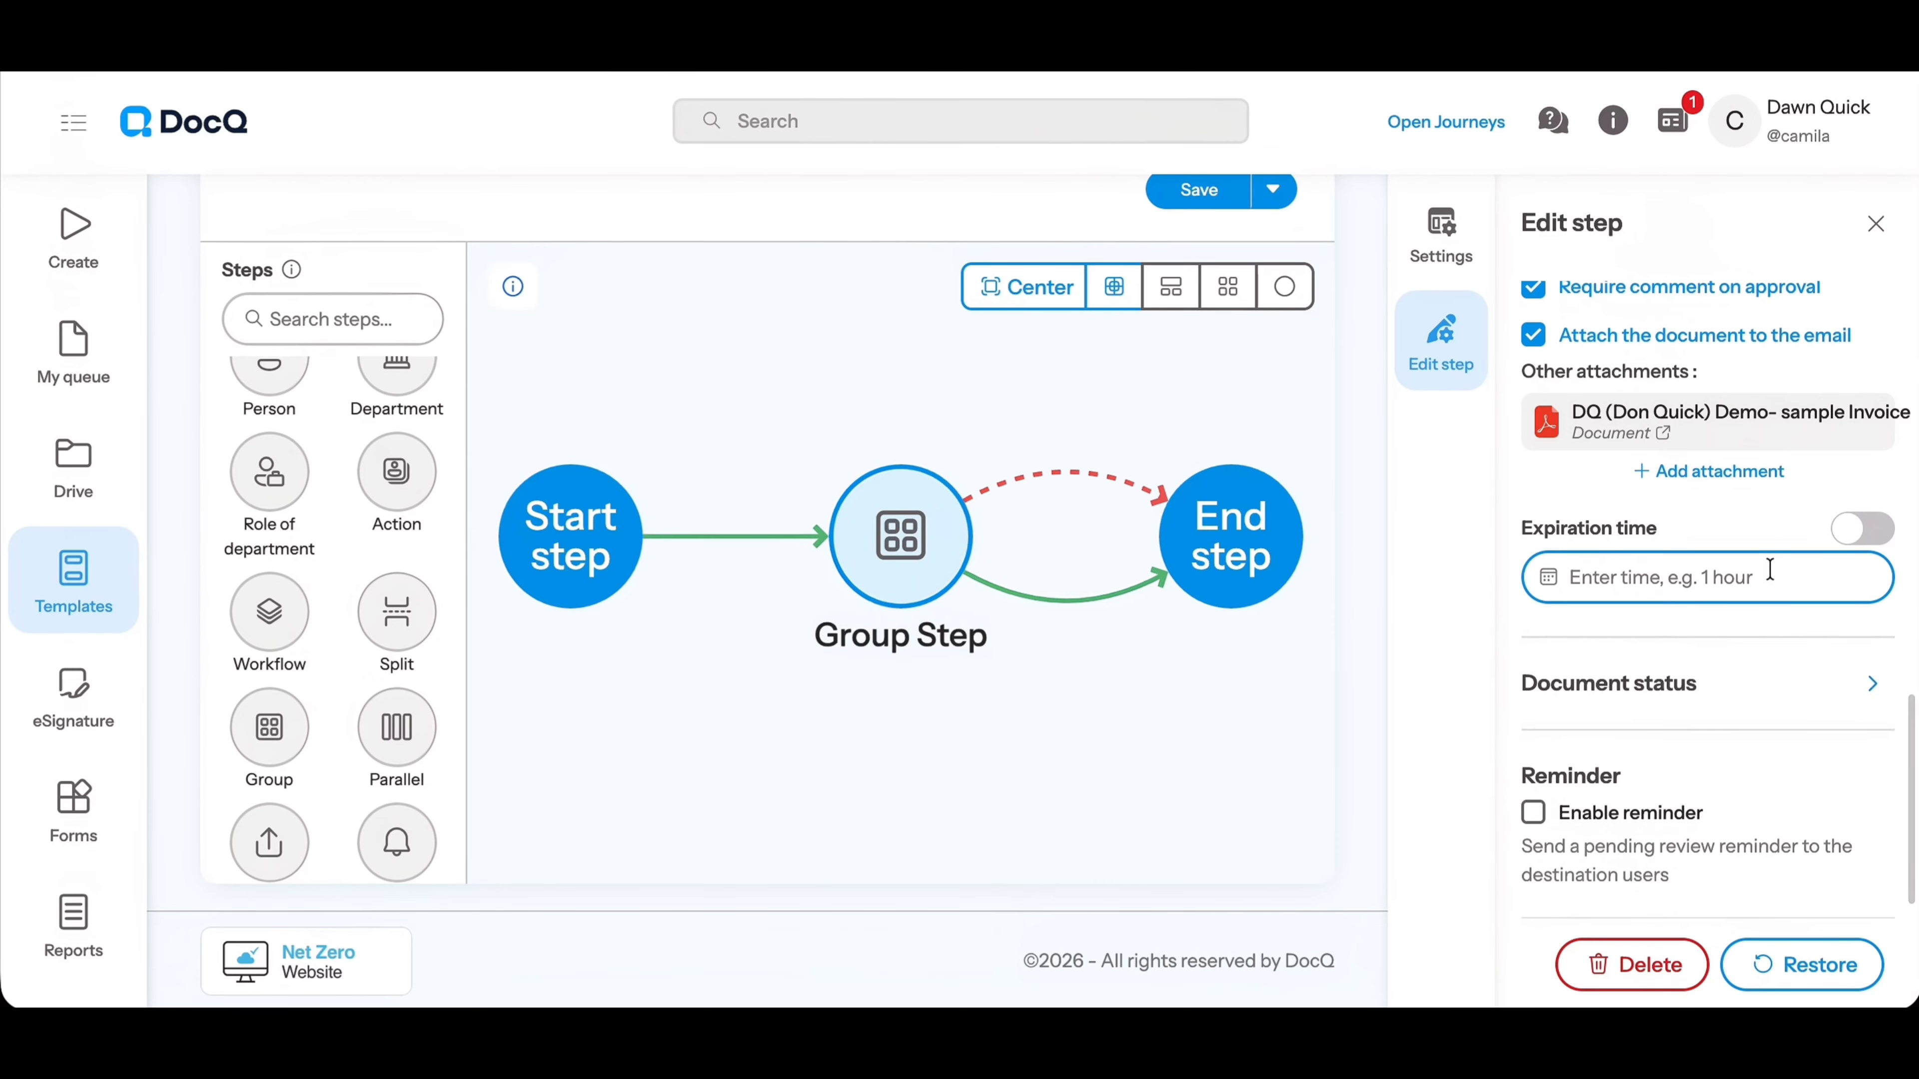
text(24 hou)
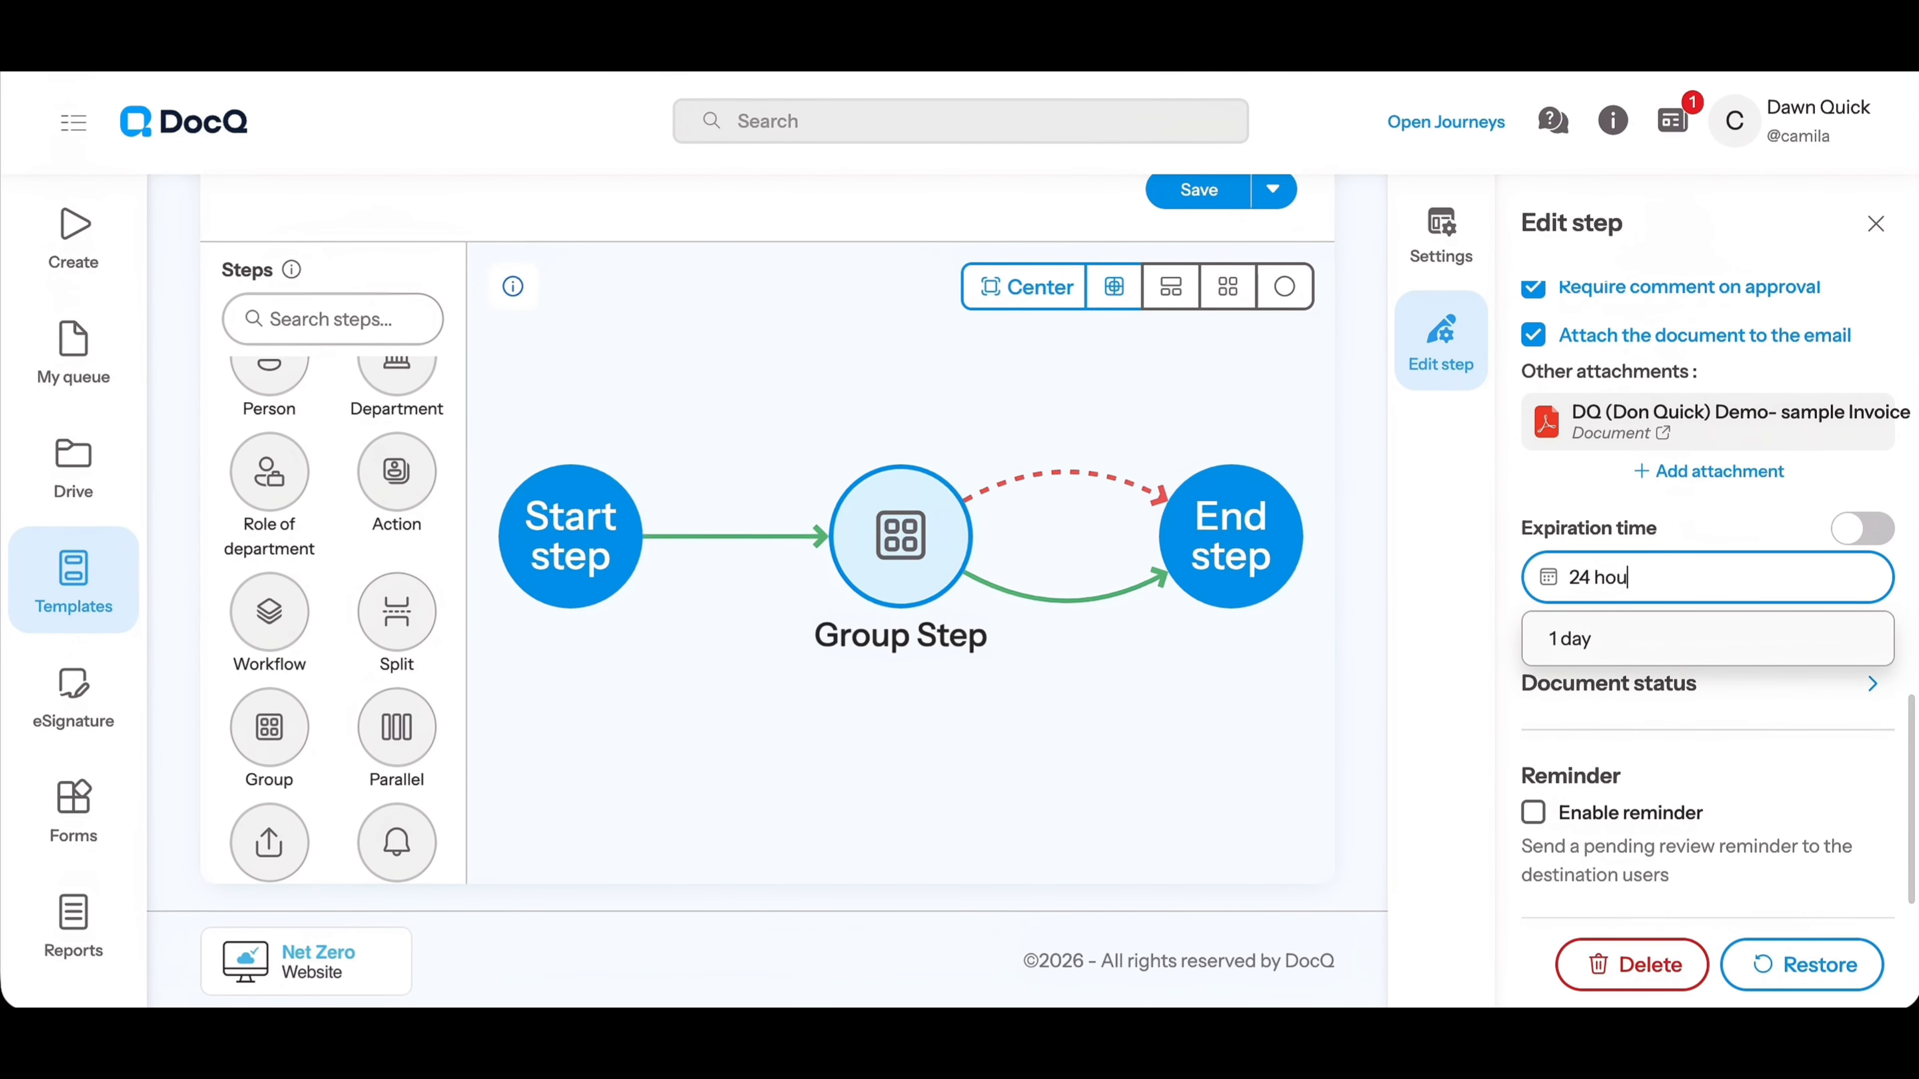
click(1702, 644)
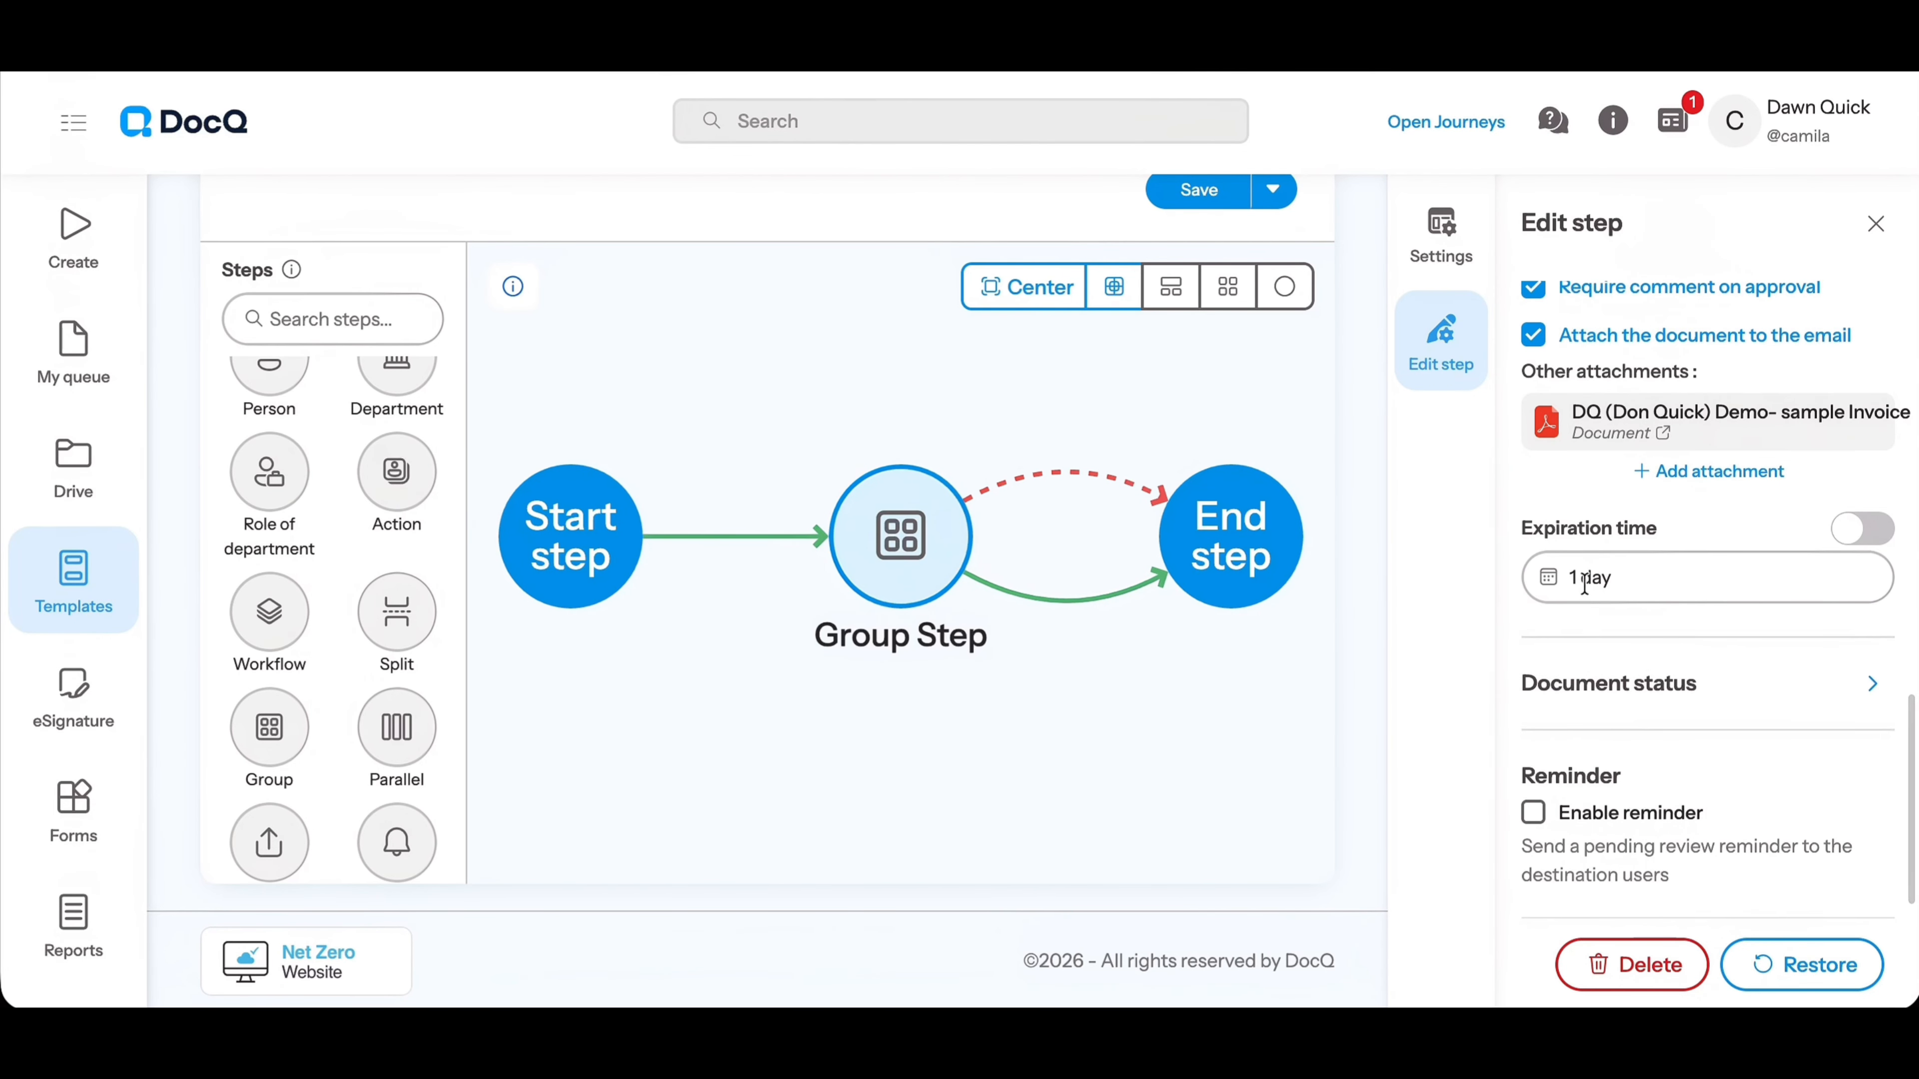
Switch the expiration time to an advanced expression and enter 24 as its value
click(1853, 532)
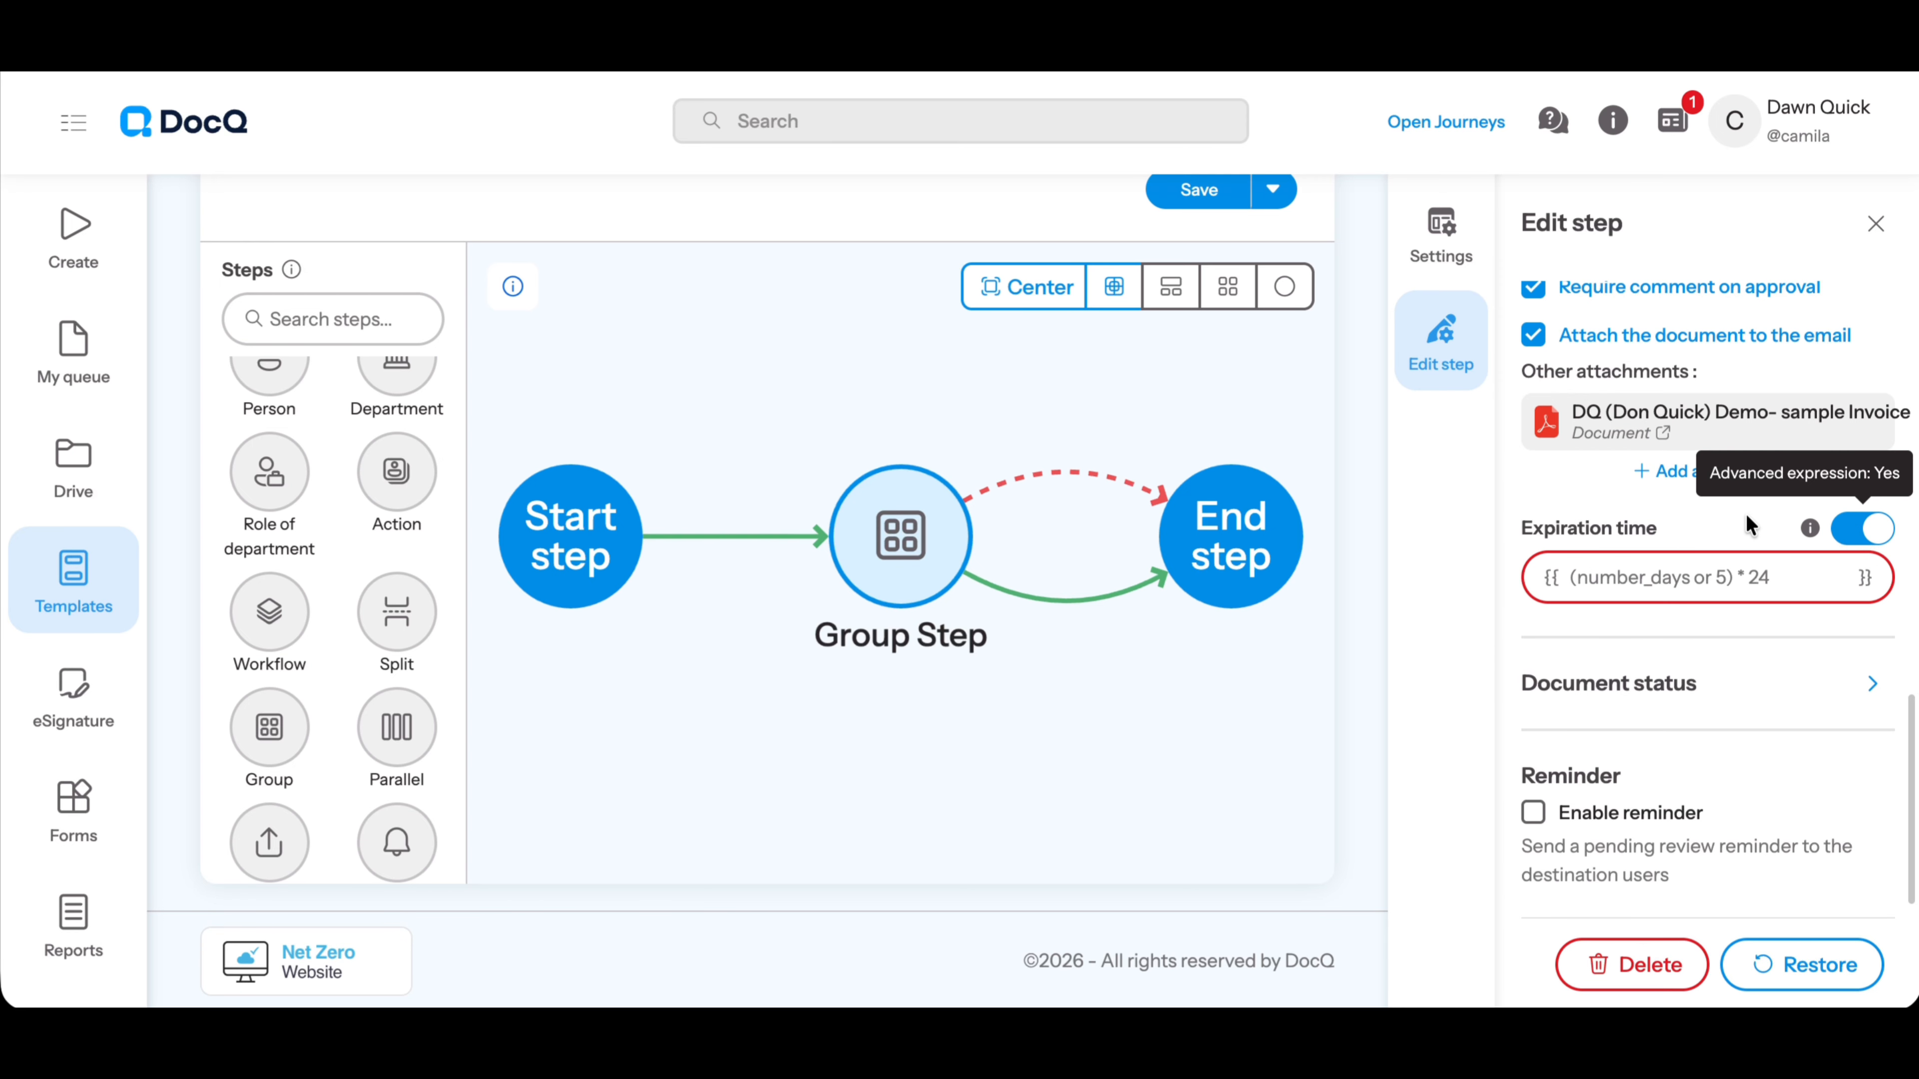
mouse_move(1806, 530)
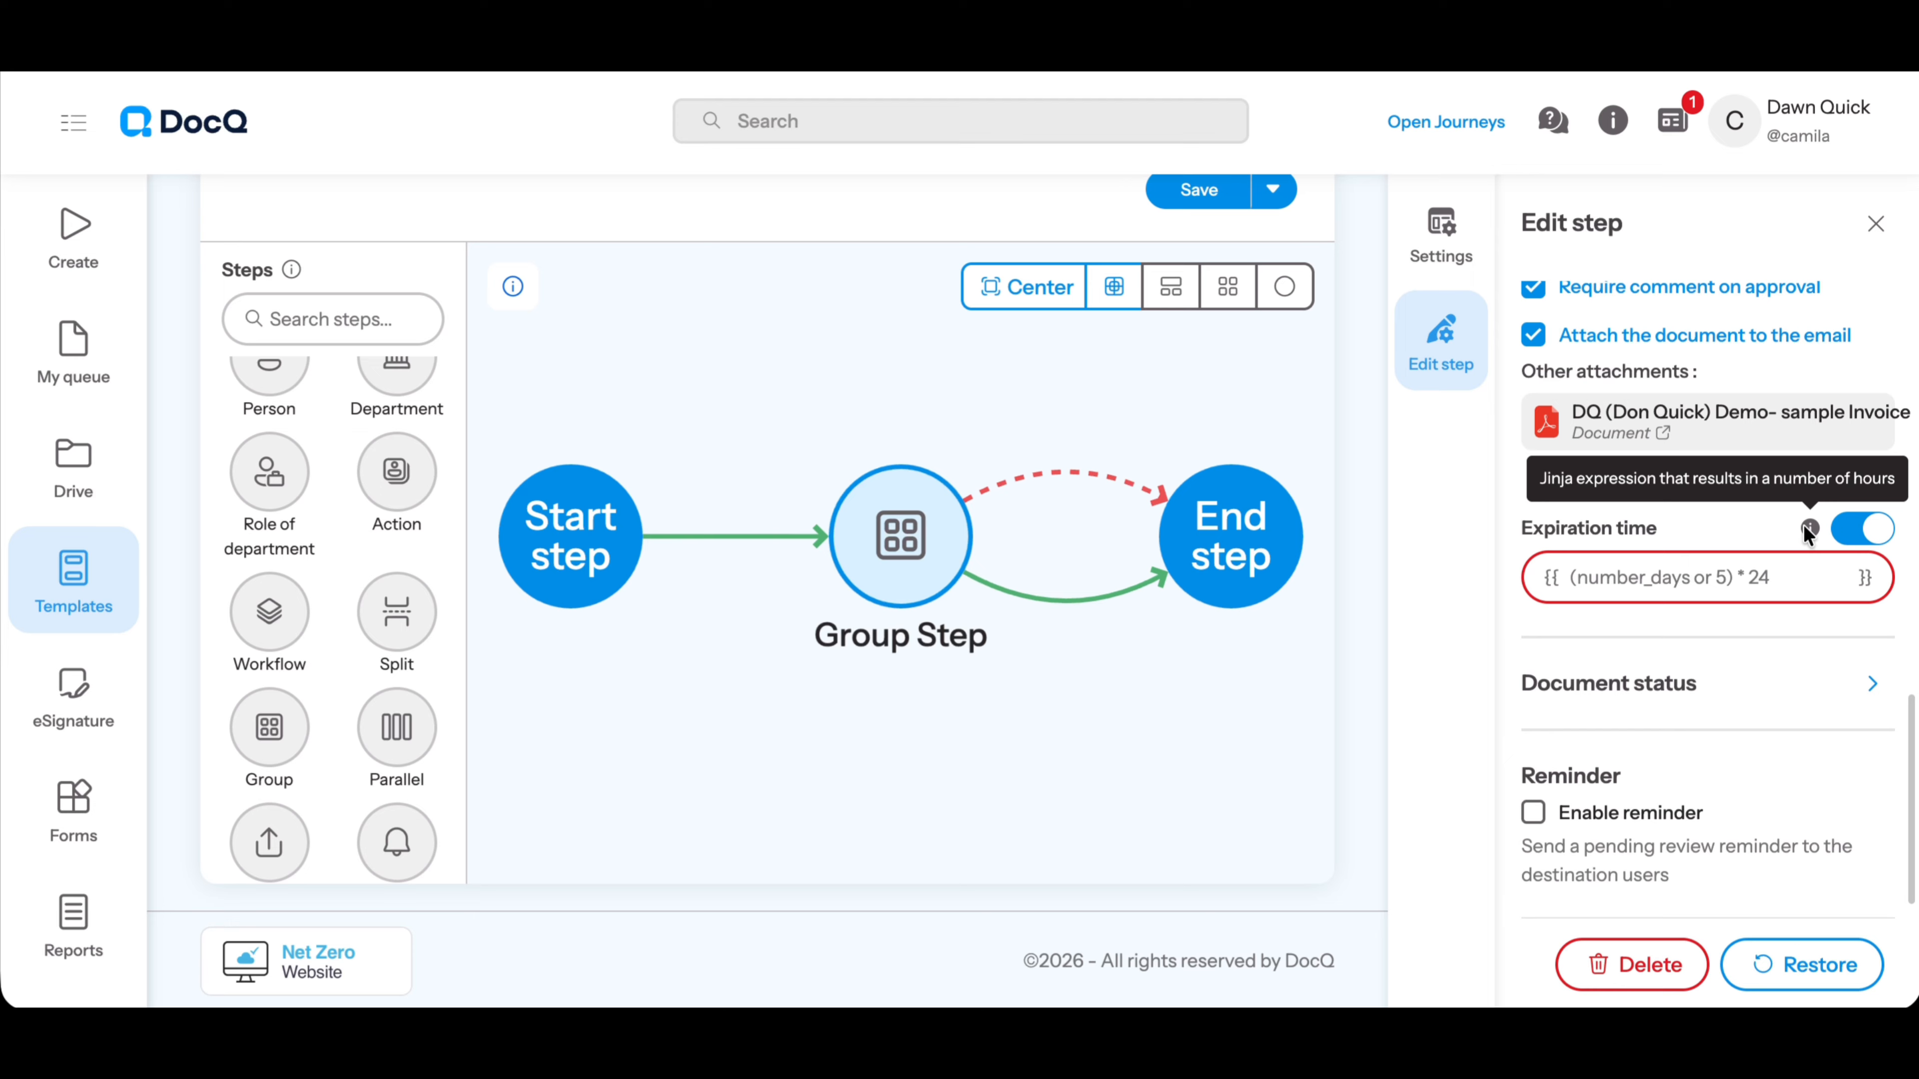
click(1769, 577)
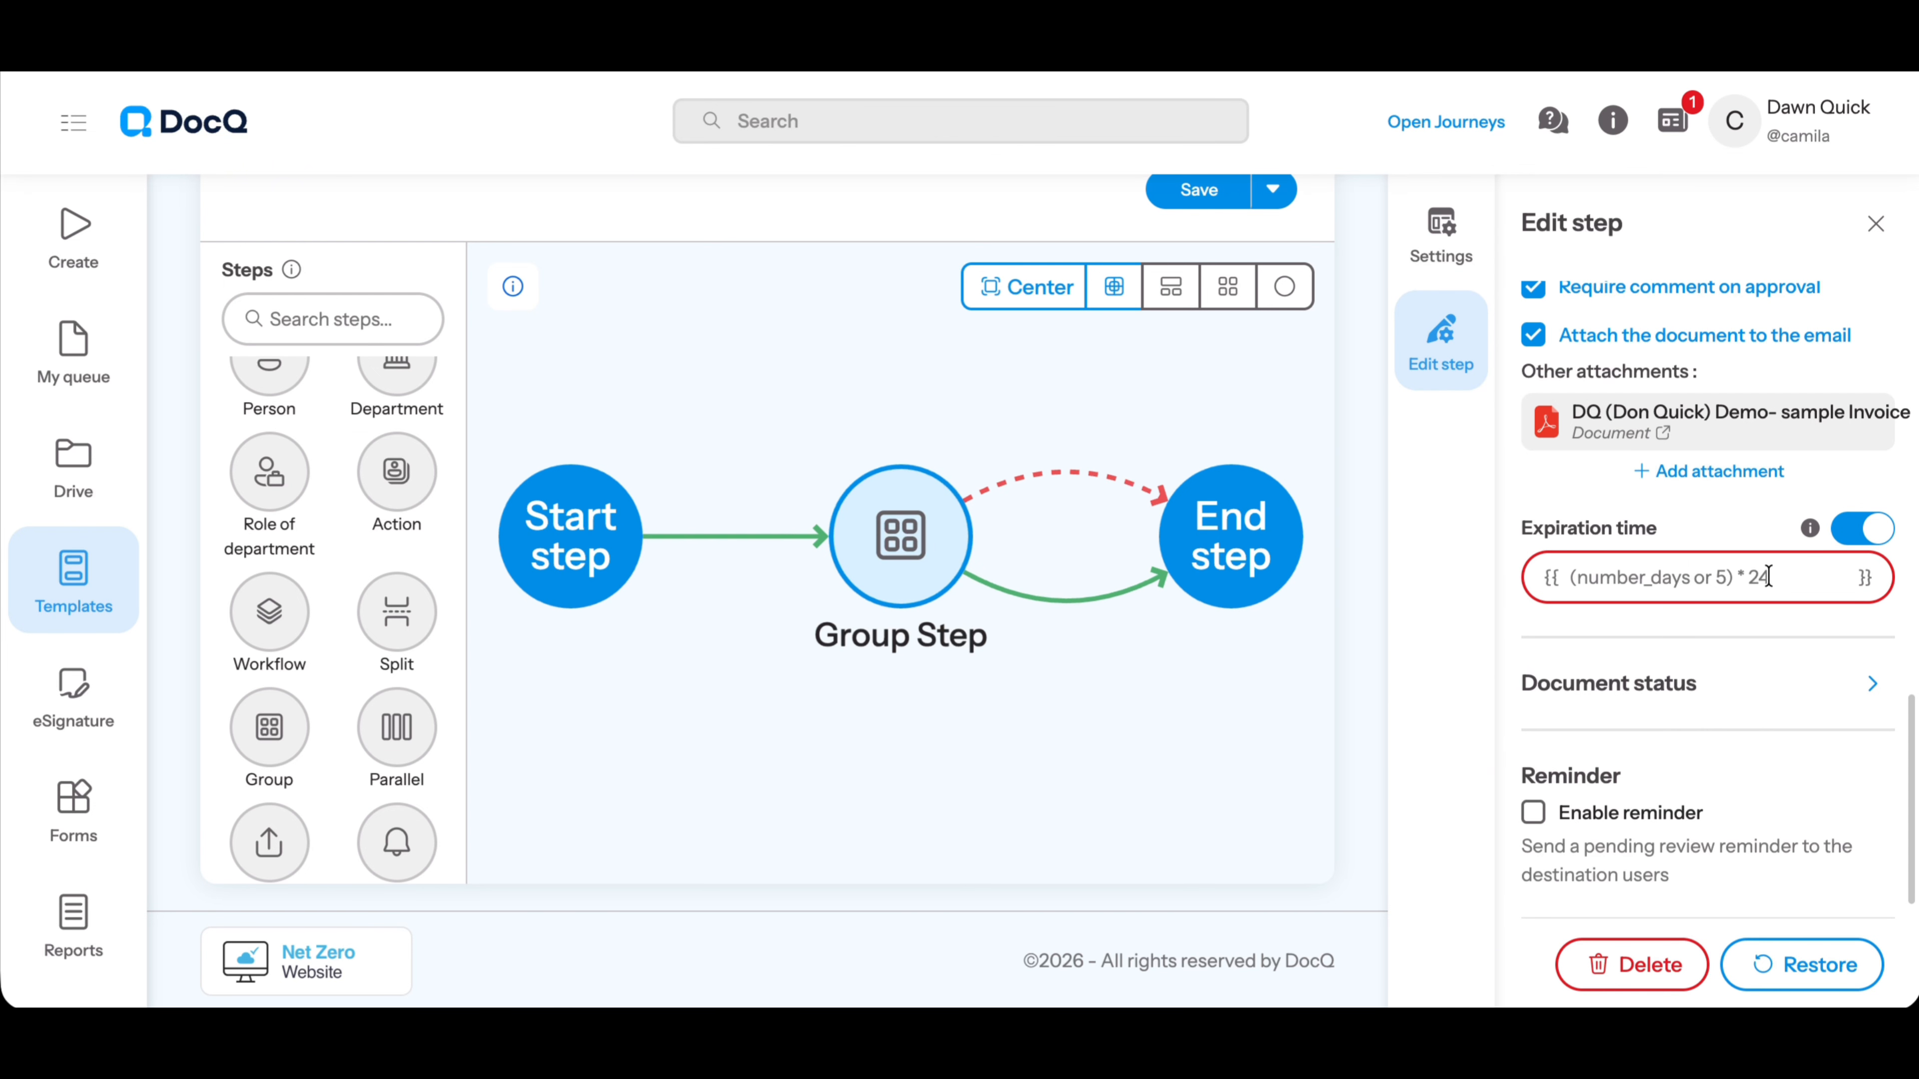
text(2)
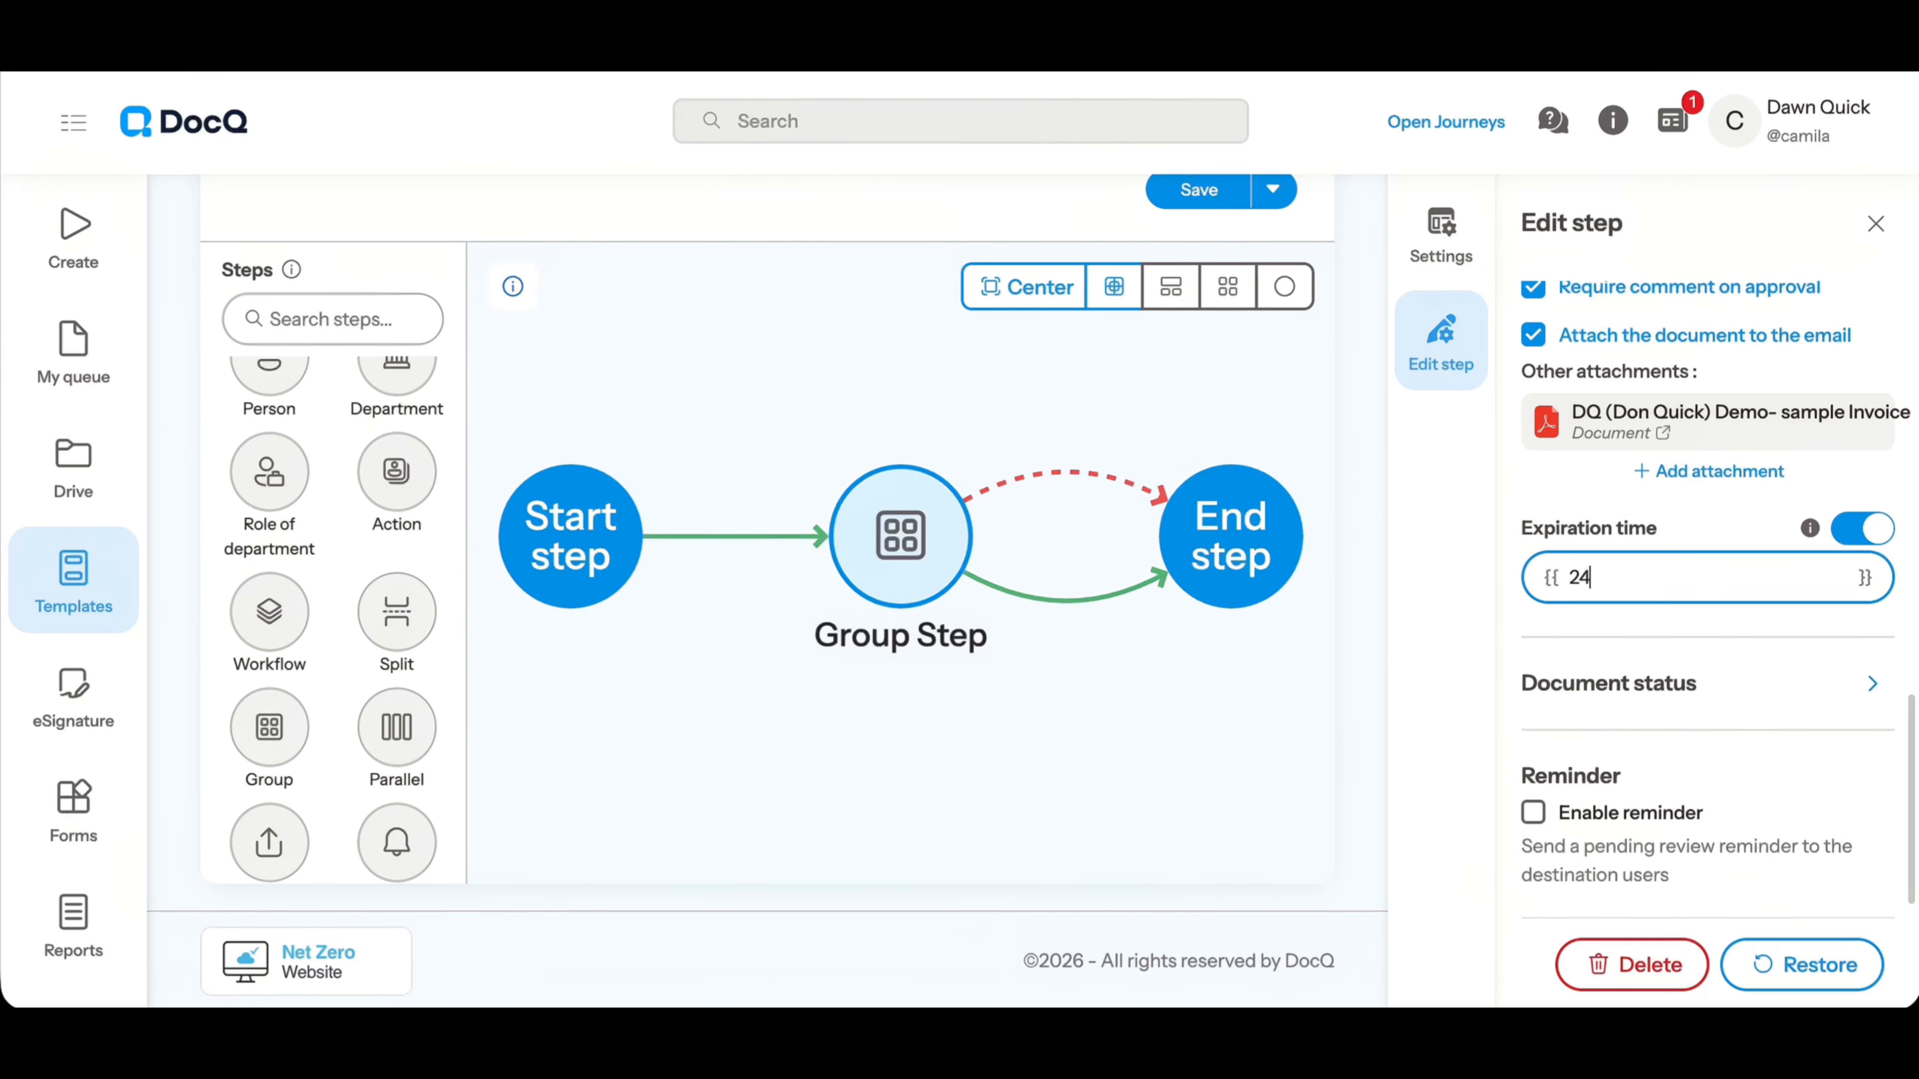
text(4)
Complete the expiration expression as 24 and set the group step's document status on entering to "successfull"
scroll(1689, 709, down, 2)
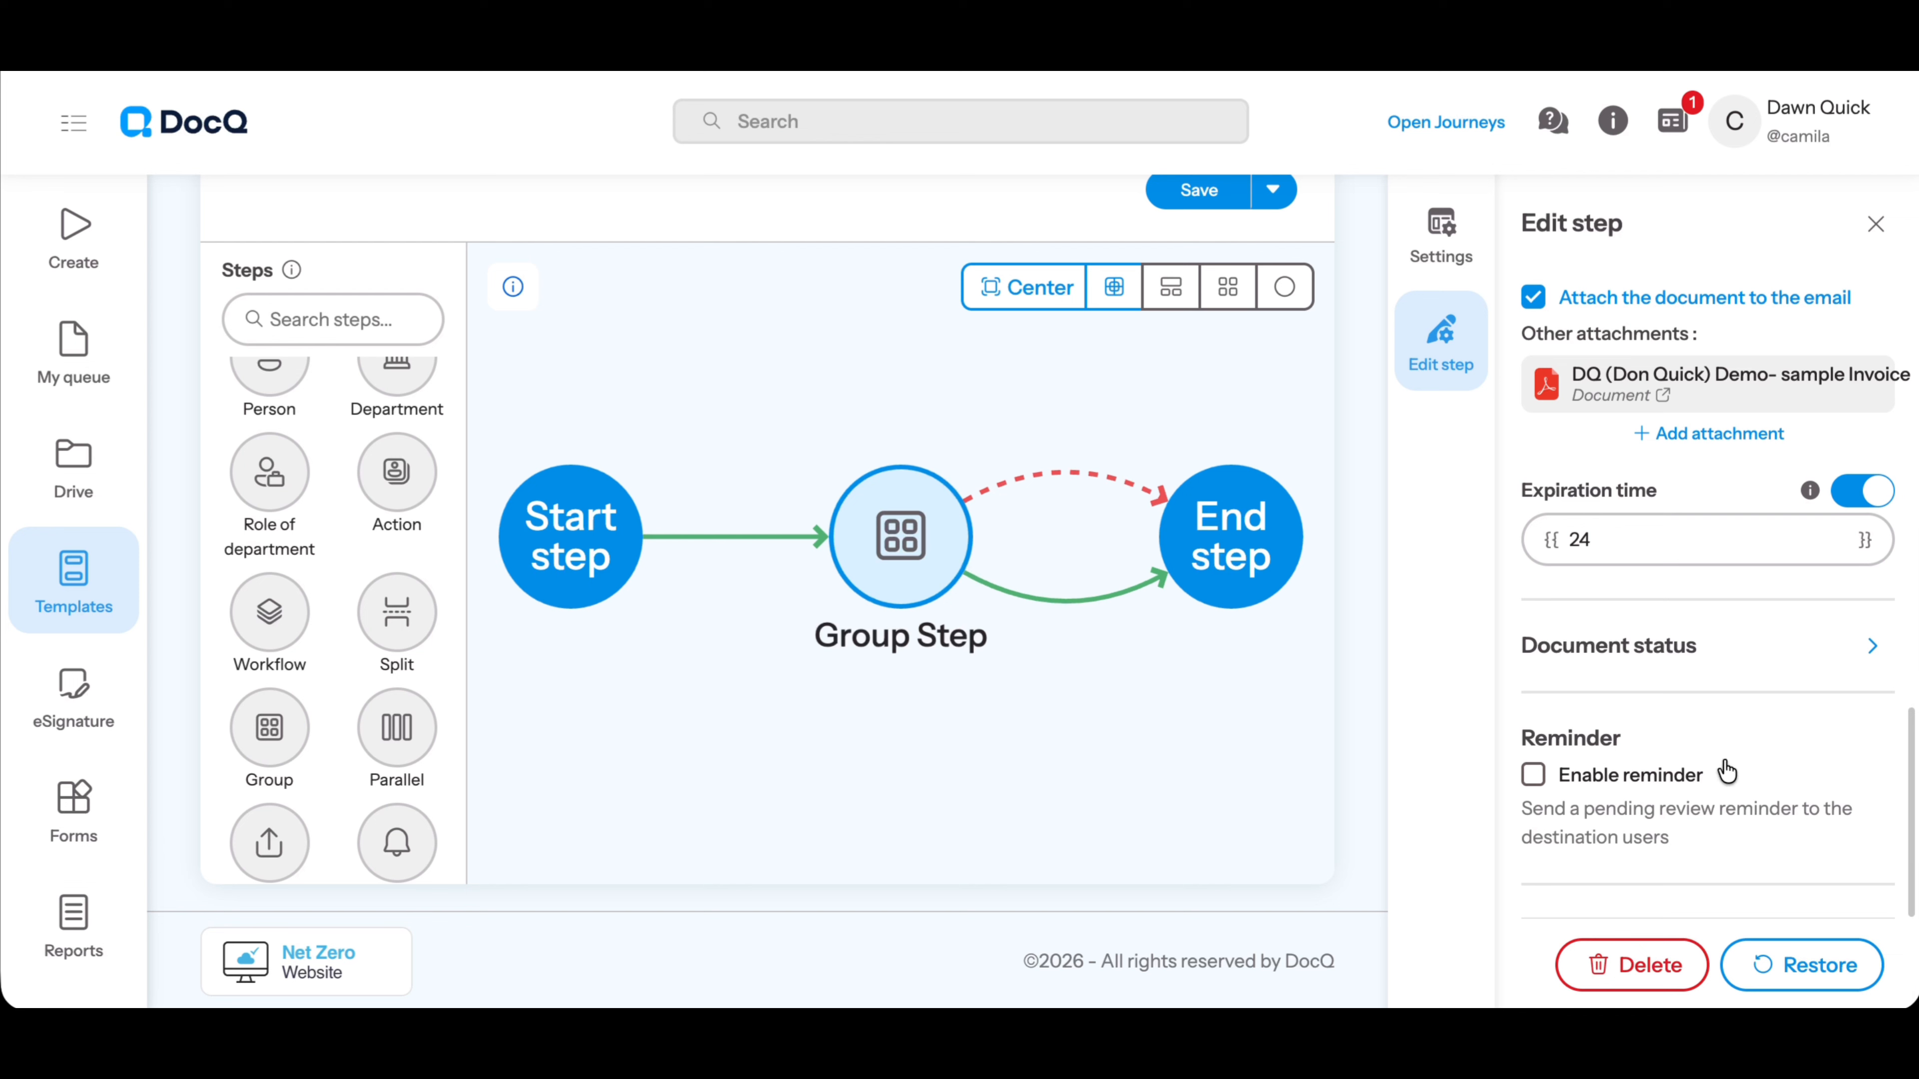
click(1644, 647)
scroll(1645, 663, down, 2)
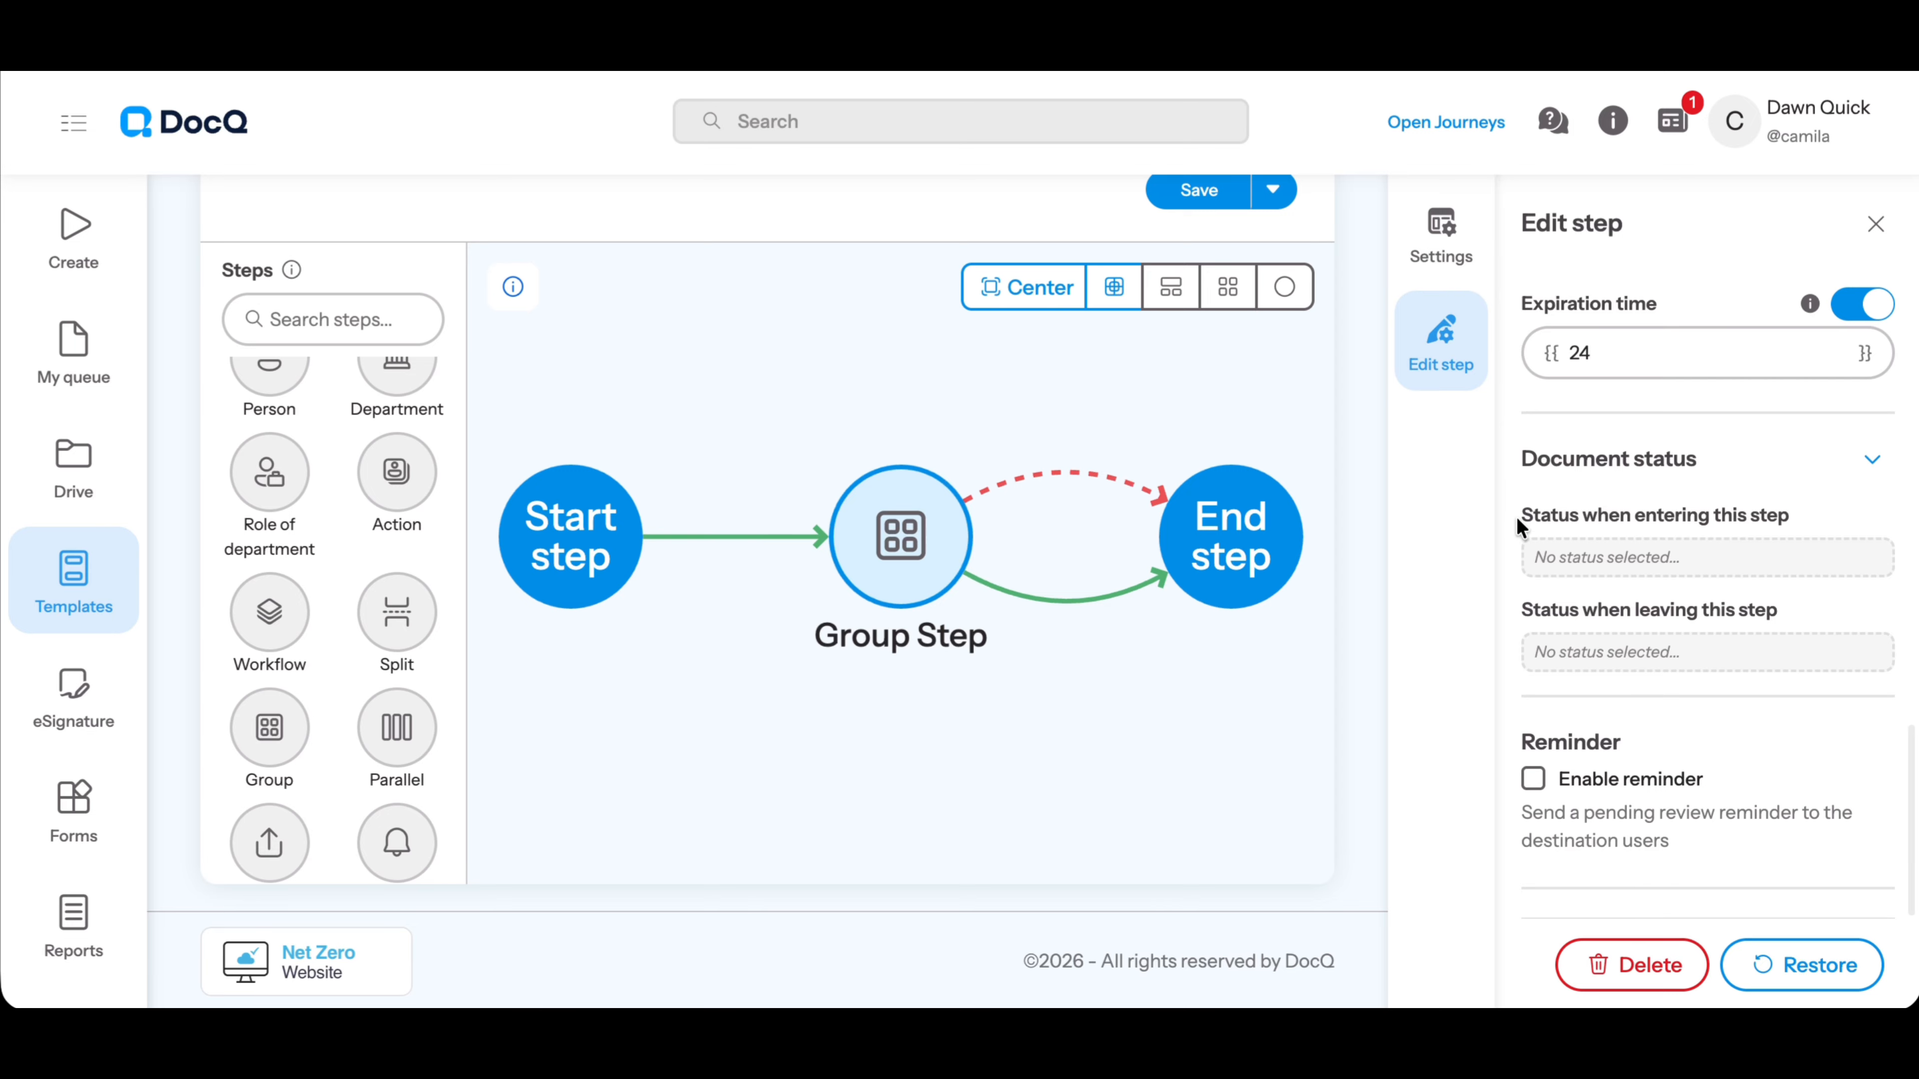
drag(1522, 518, 1749, 521)
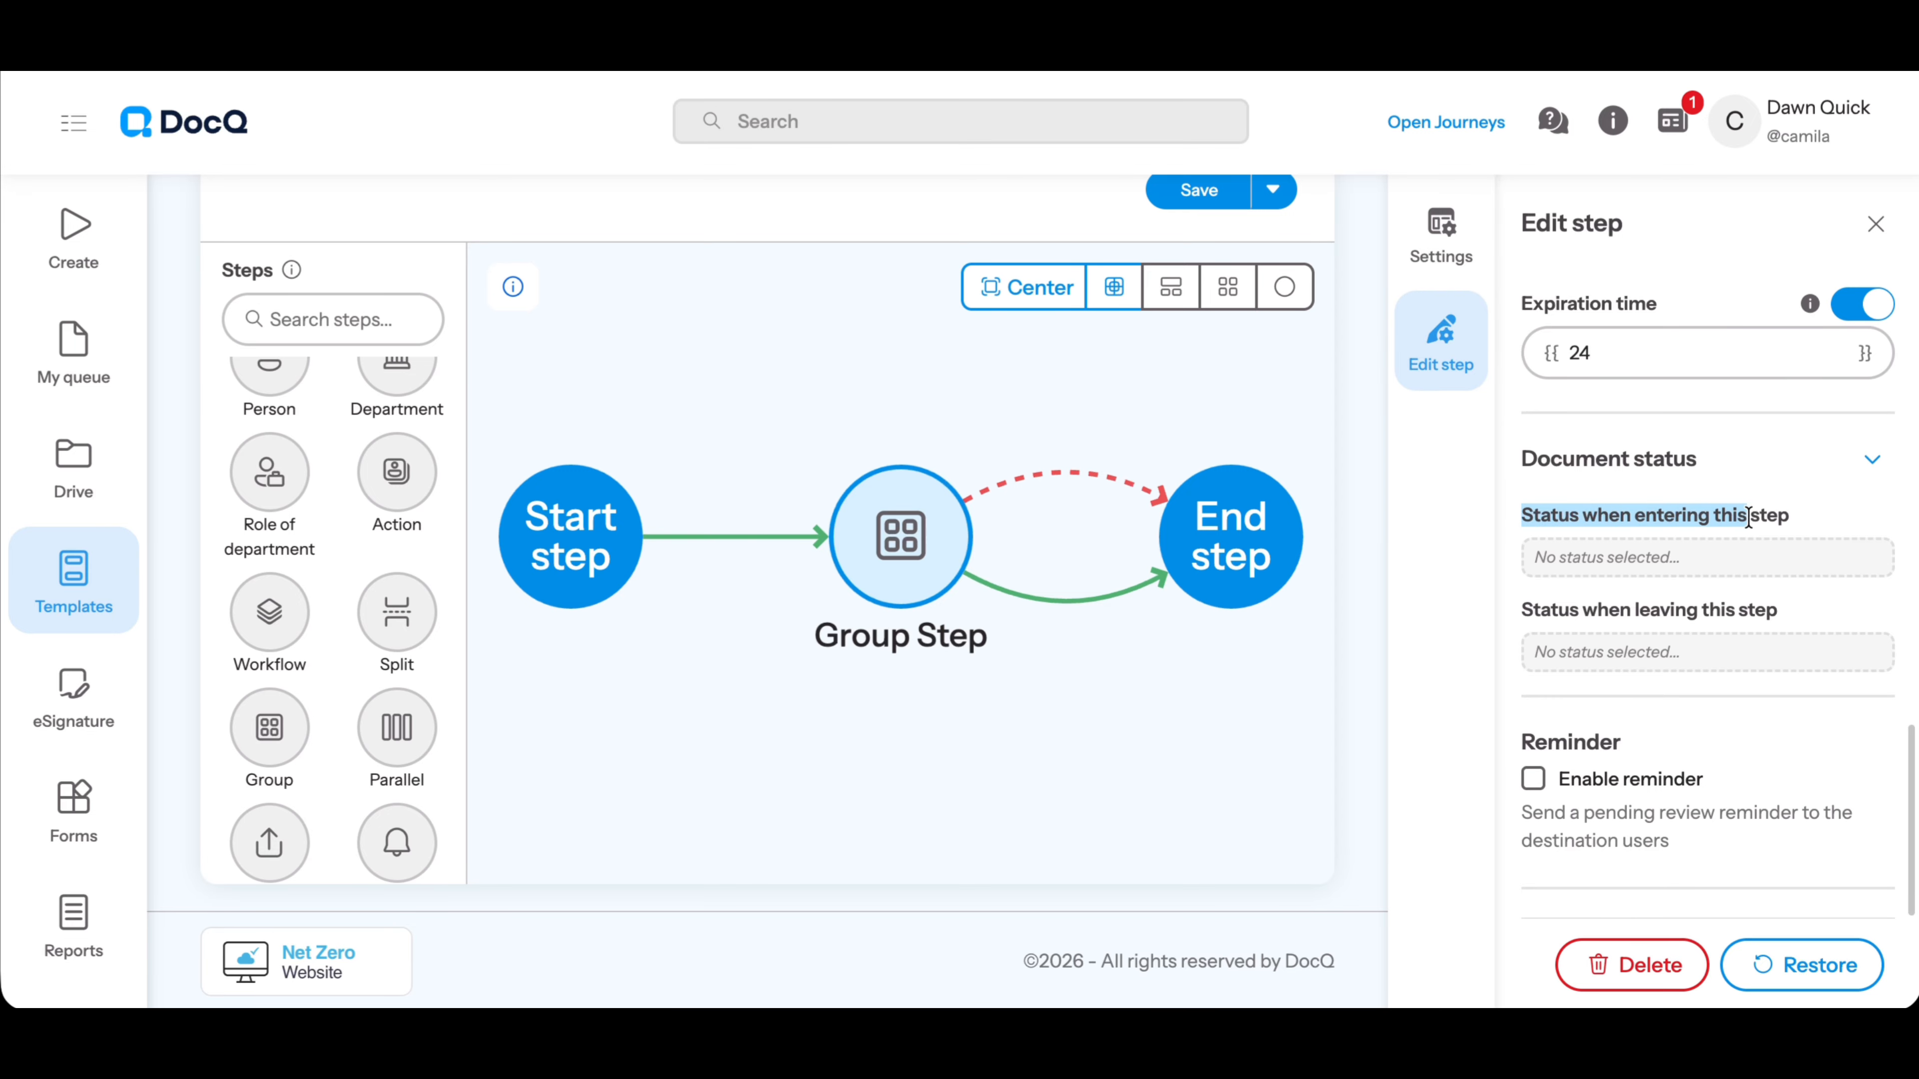
click(1643, 571)
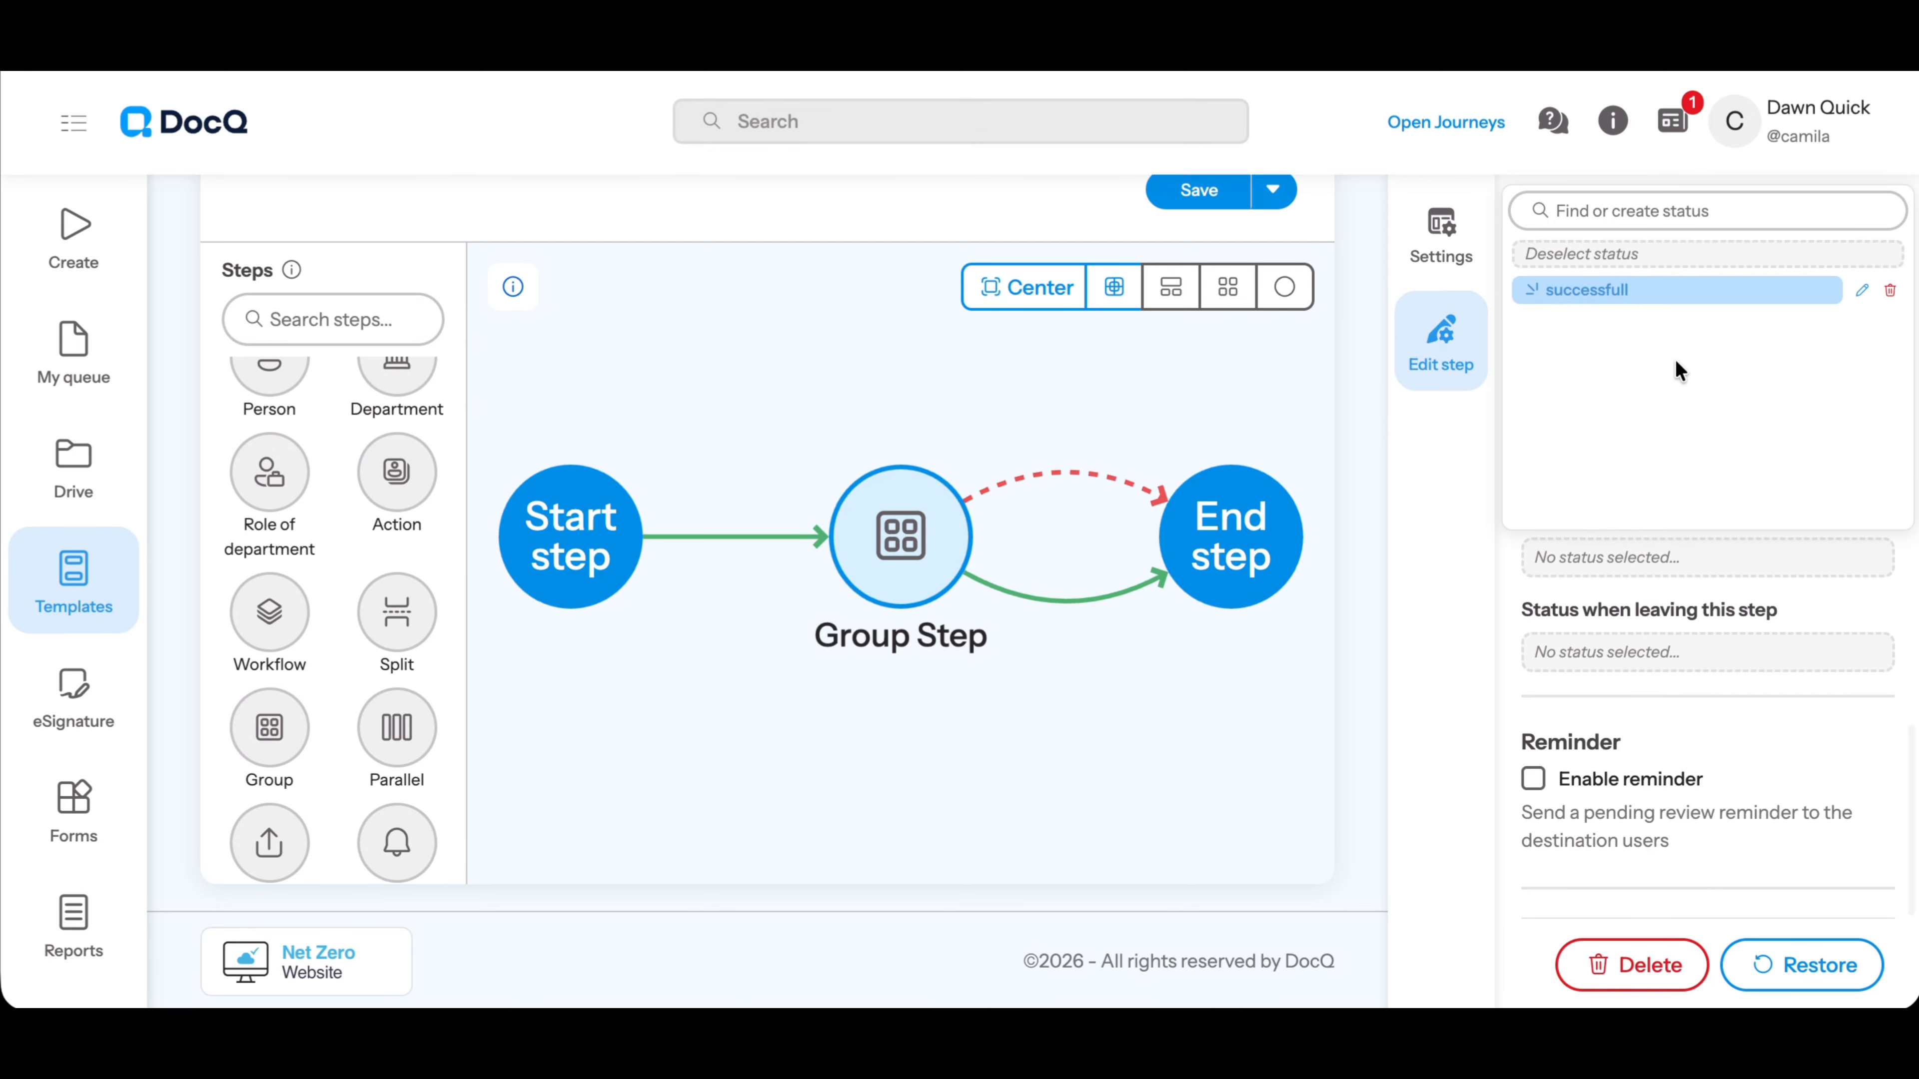
click(1587, 287)
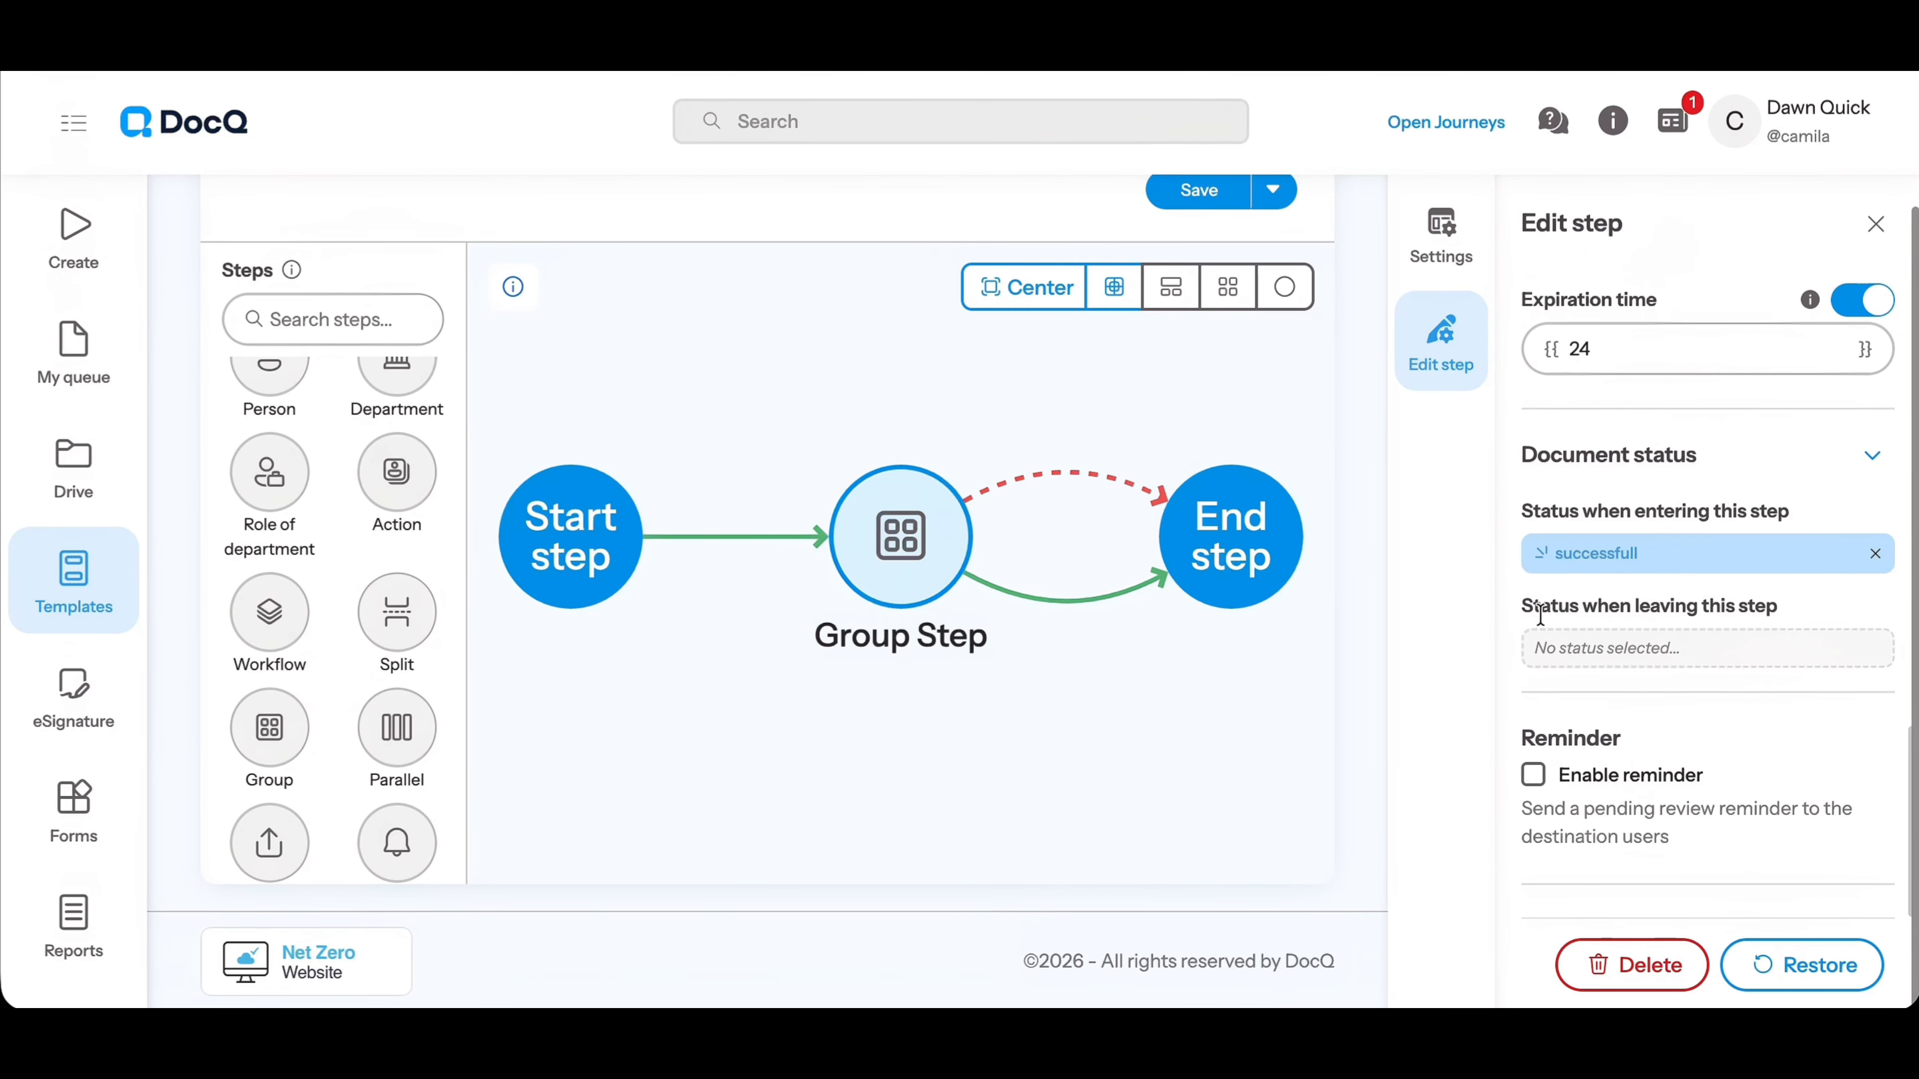
Set the group step's document status on leaving to "successfull"
drag(1520, 607, 1777, 611)
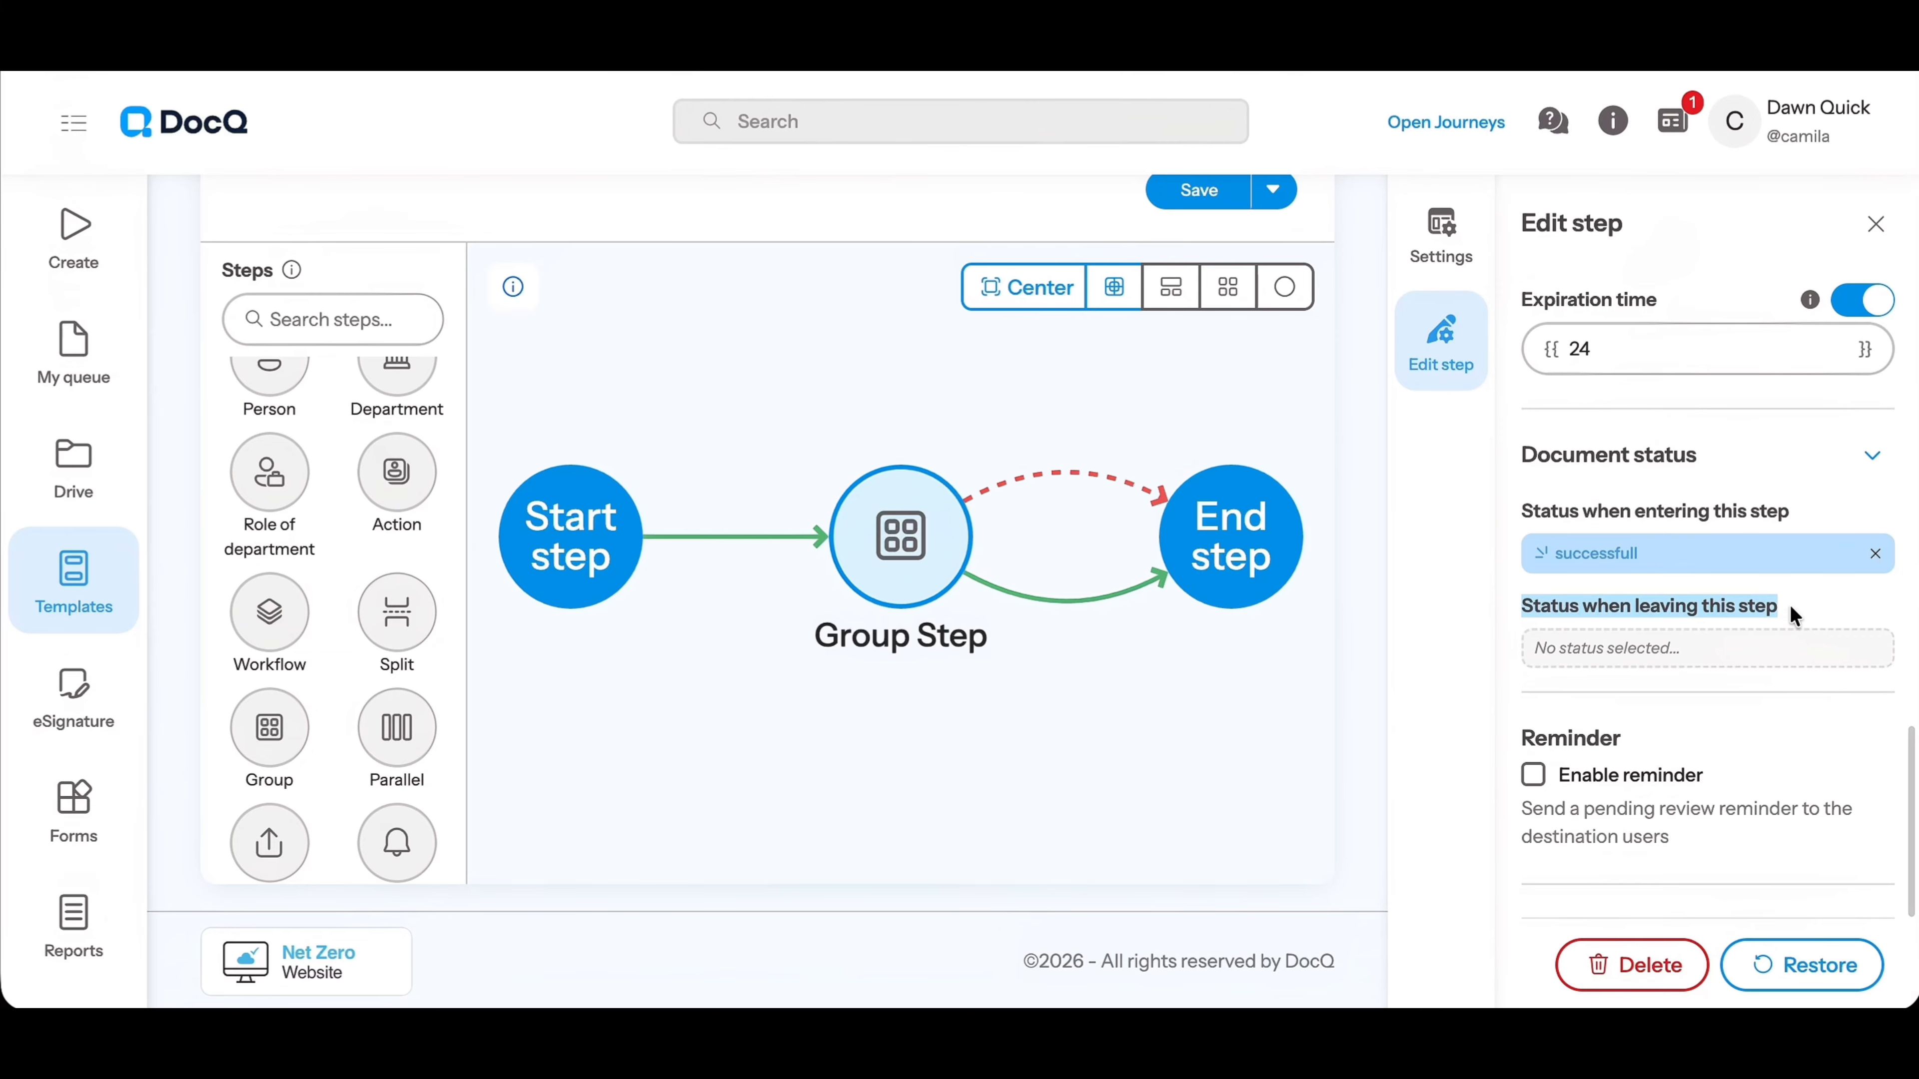
click(1656, 646)
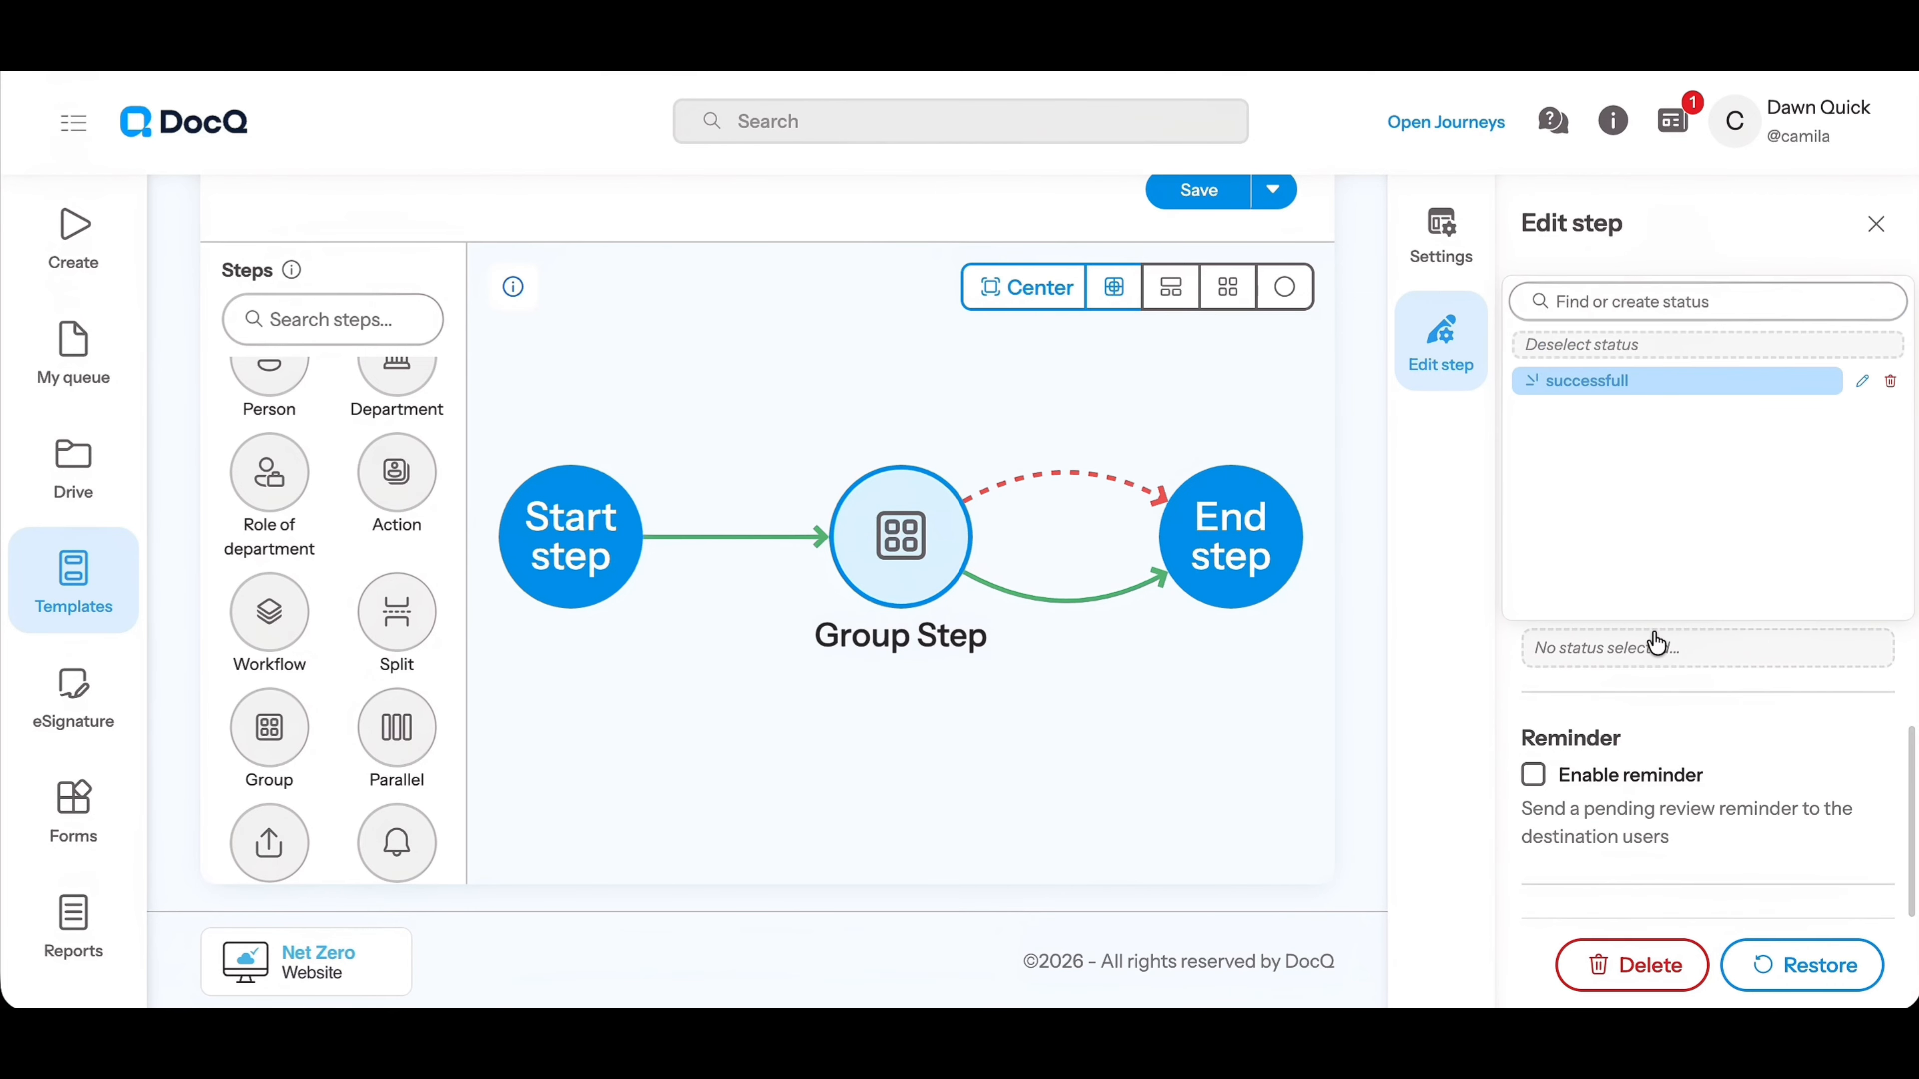
click(1716, 400)
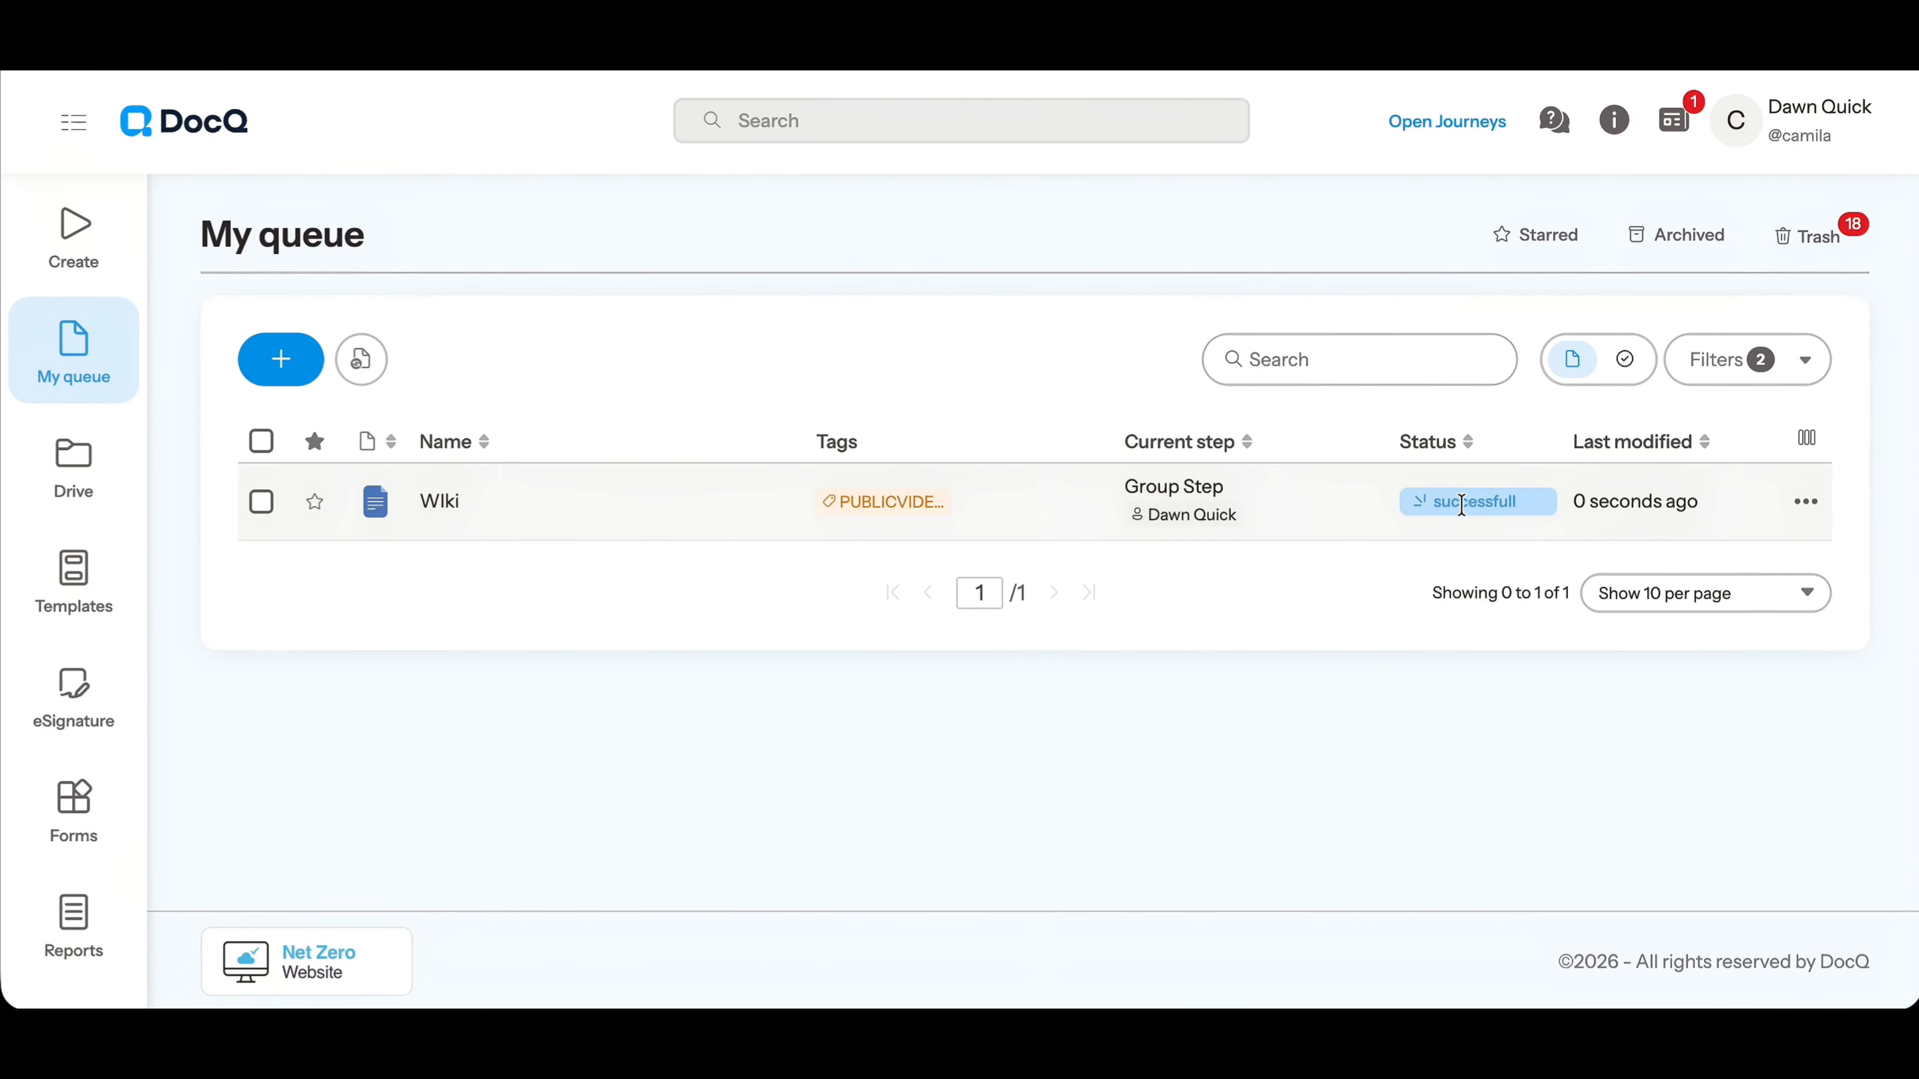
Open the Wiki document from the queue and examine its details, including the workflow and current step
click(1538, 521)
scroll(1585, 737, down, 3)
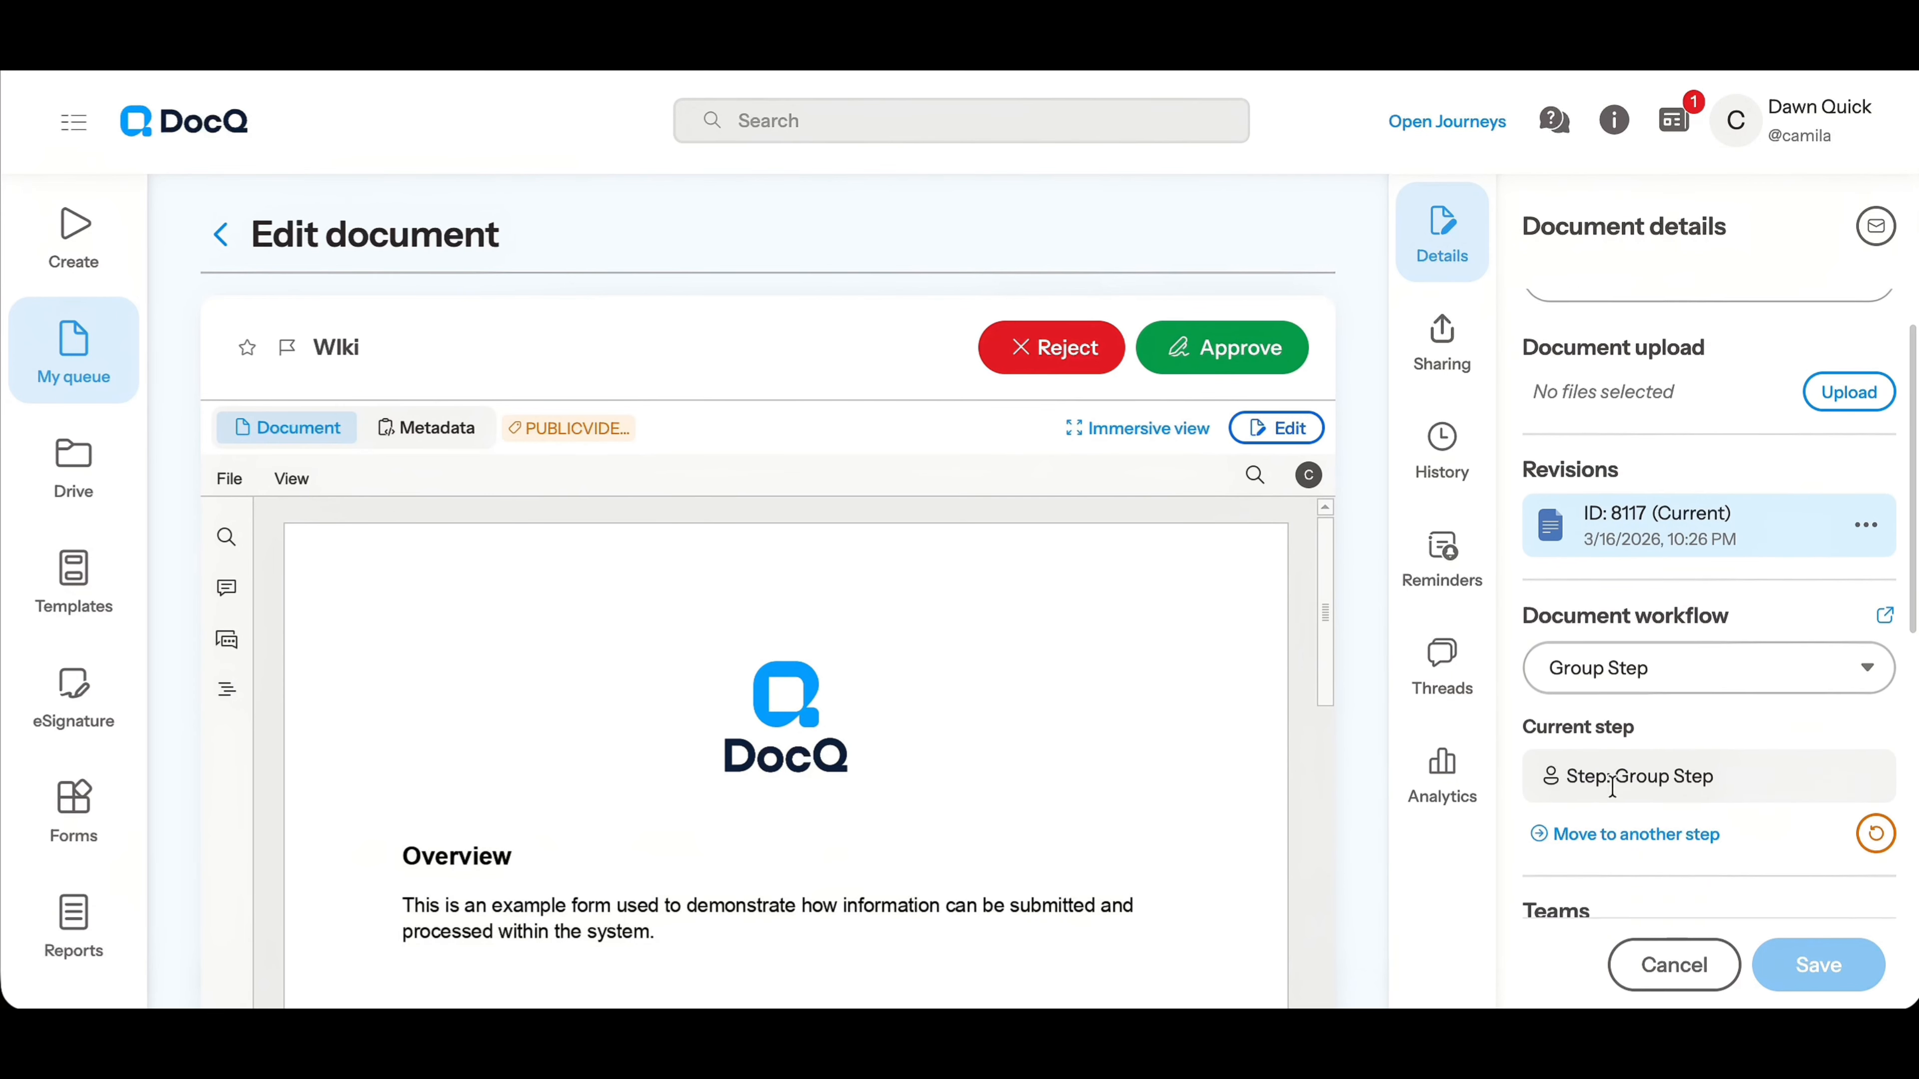
scroll(1613, 793, down, 5)
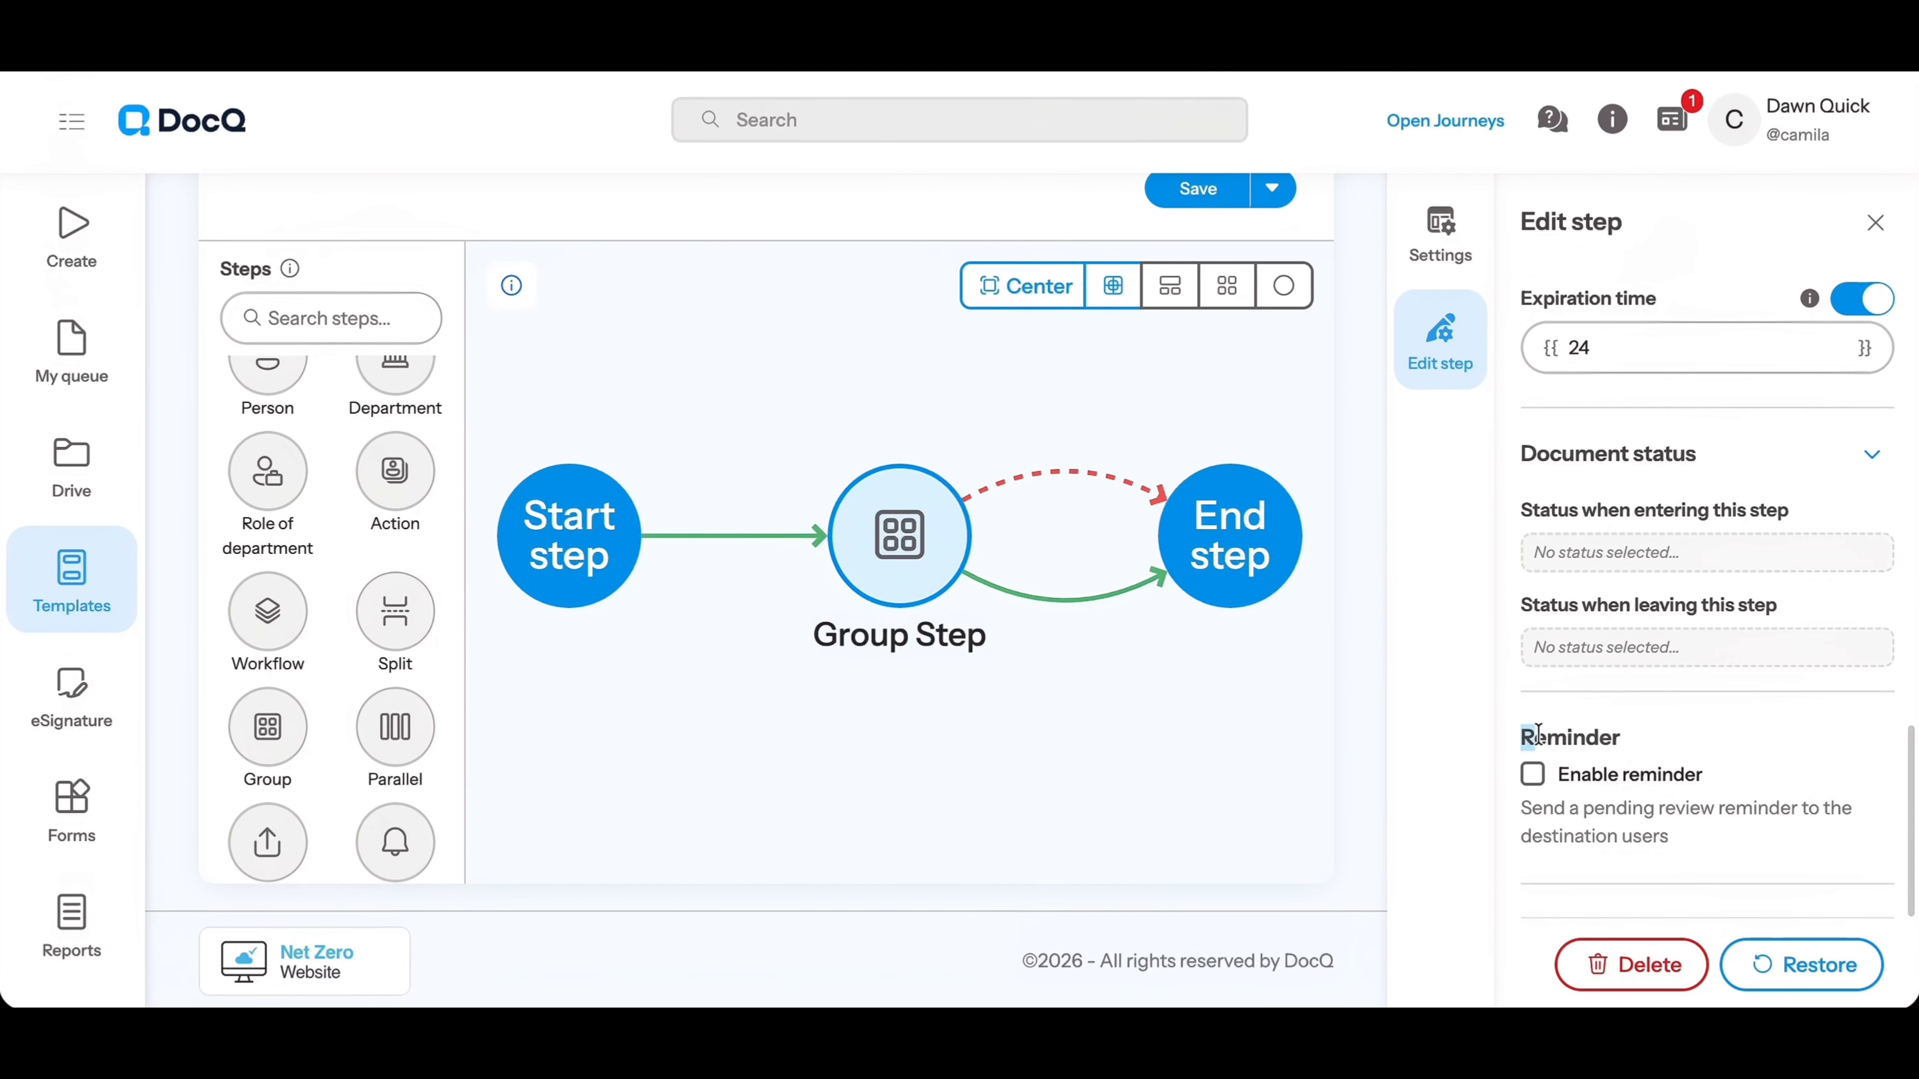
Enable the pending review reminder for the group step and set its frequency to 1 week 5 days
drag(1538, 735, 1638, 741)
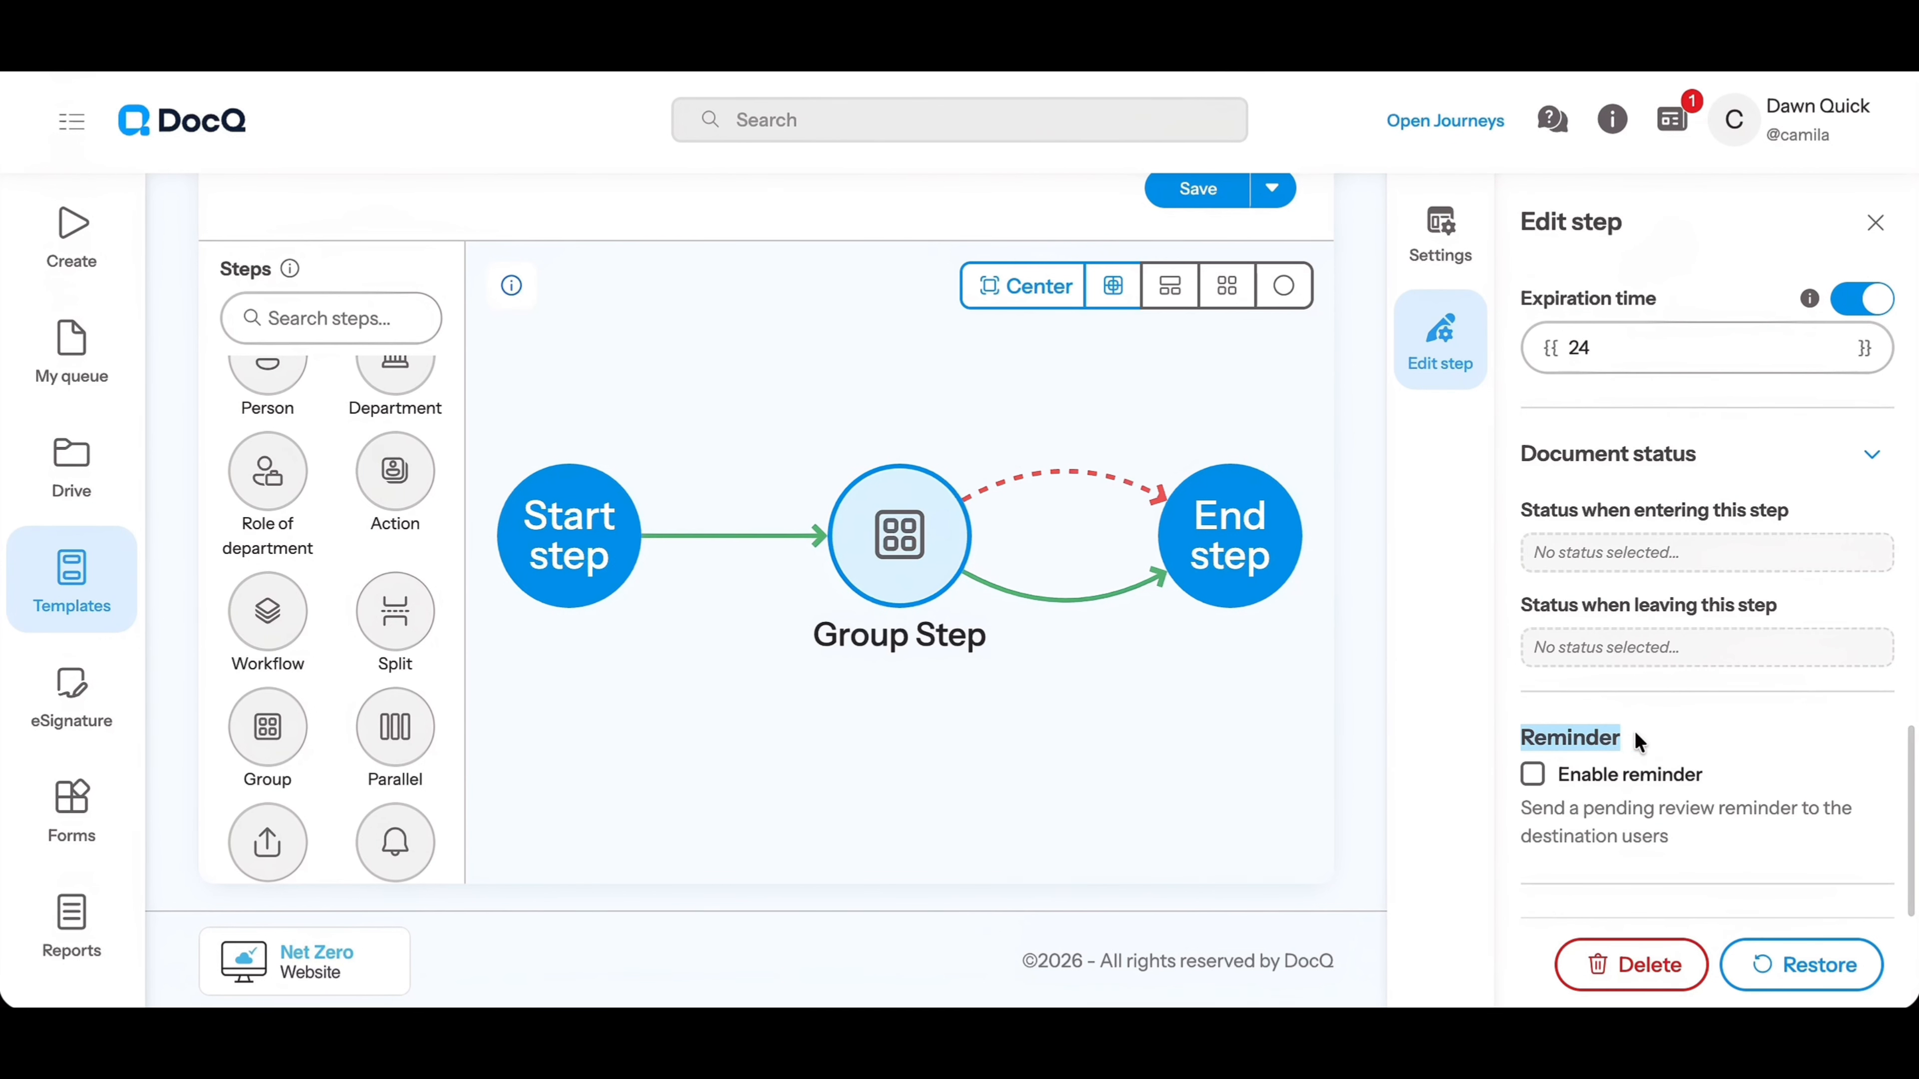
click(1534, 775)
scroll(1728, 854, down, 1)
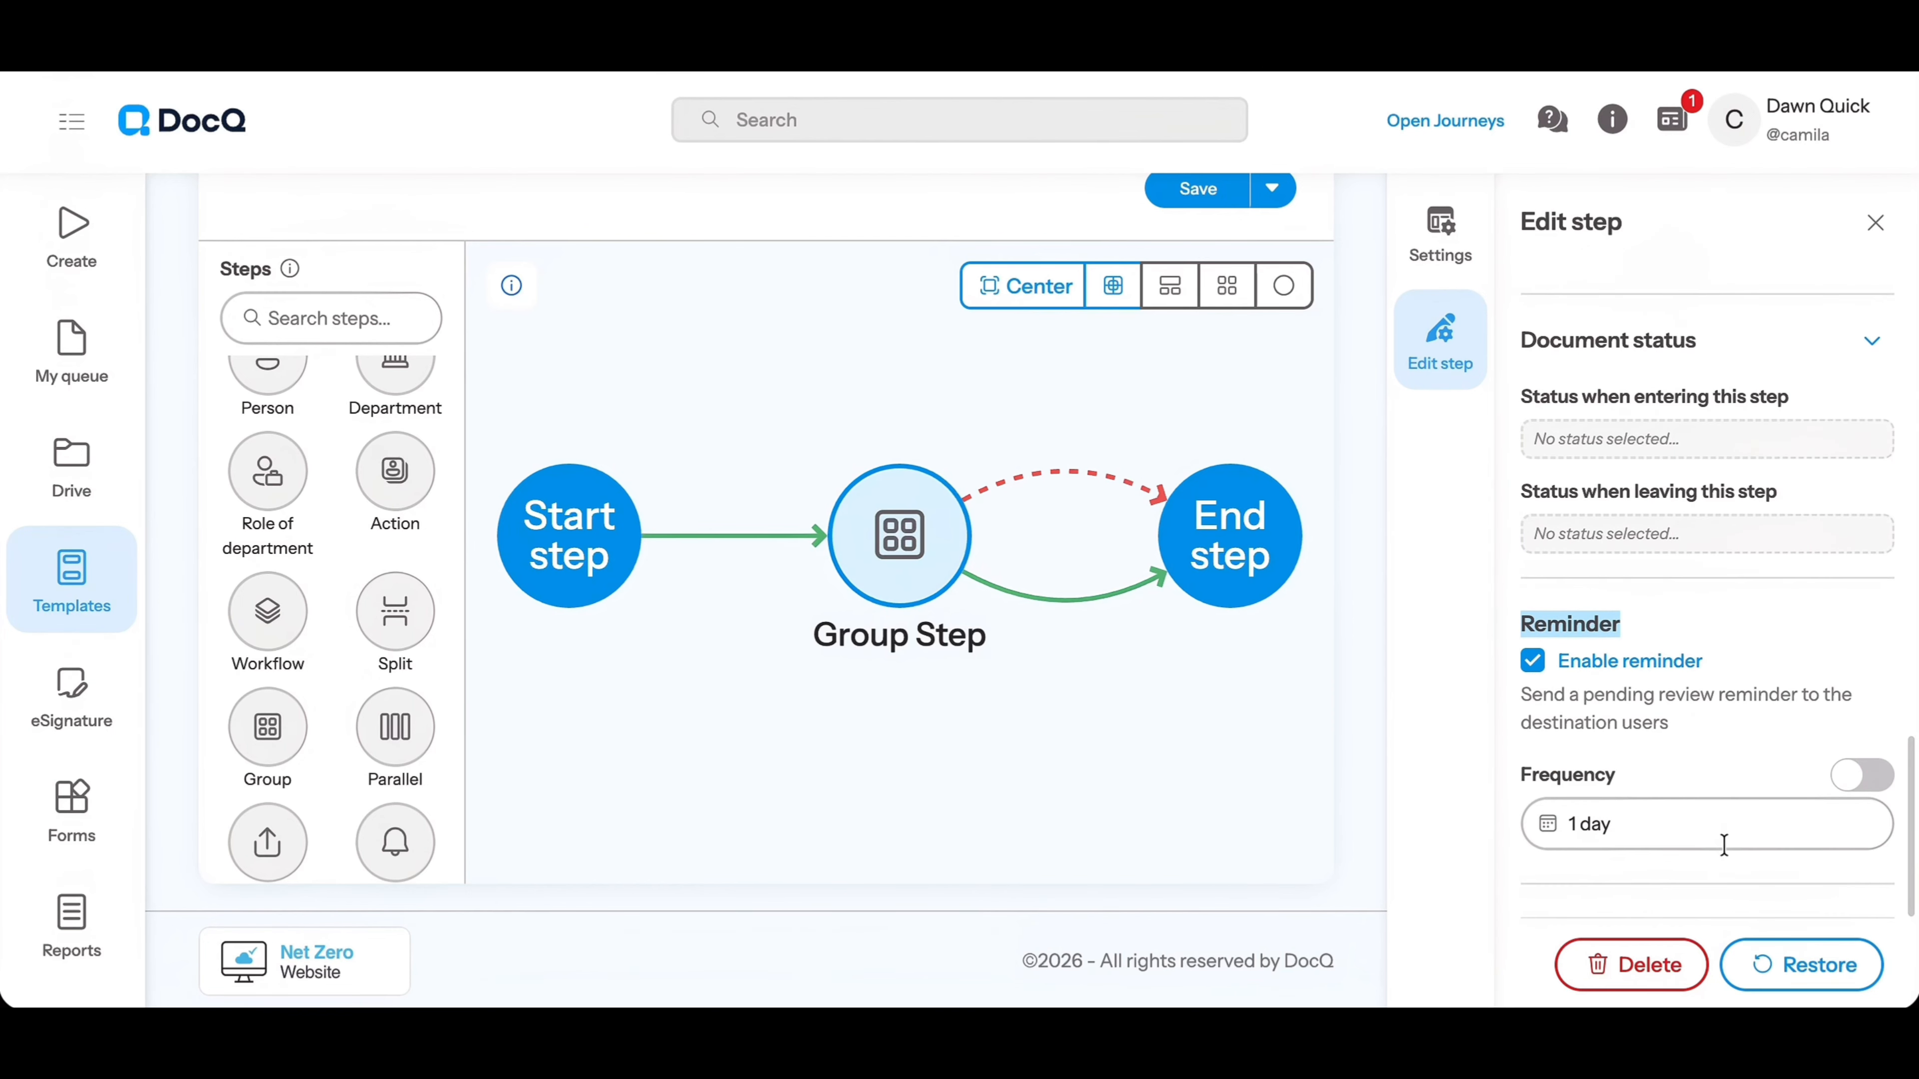
click(1625, 827)
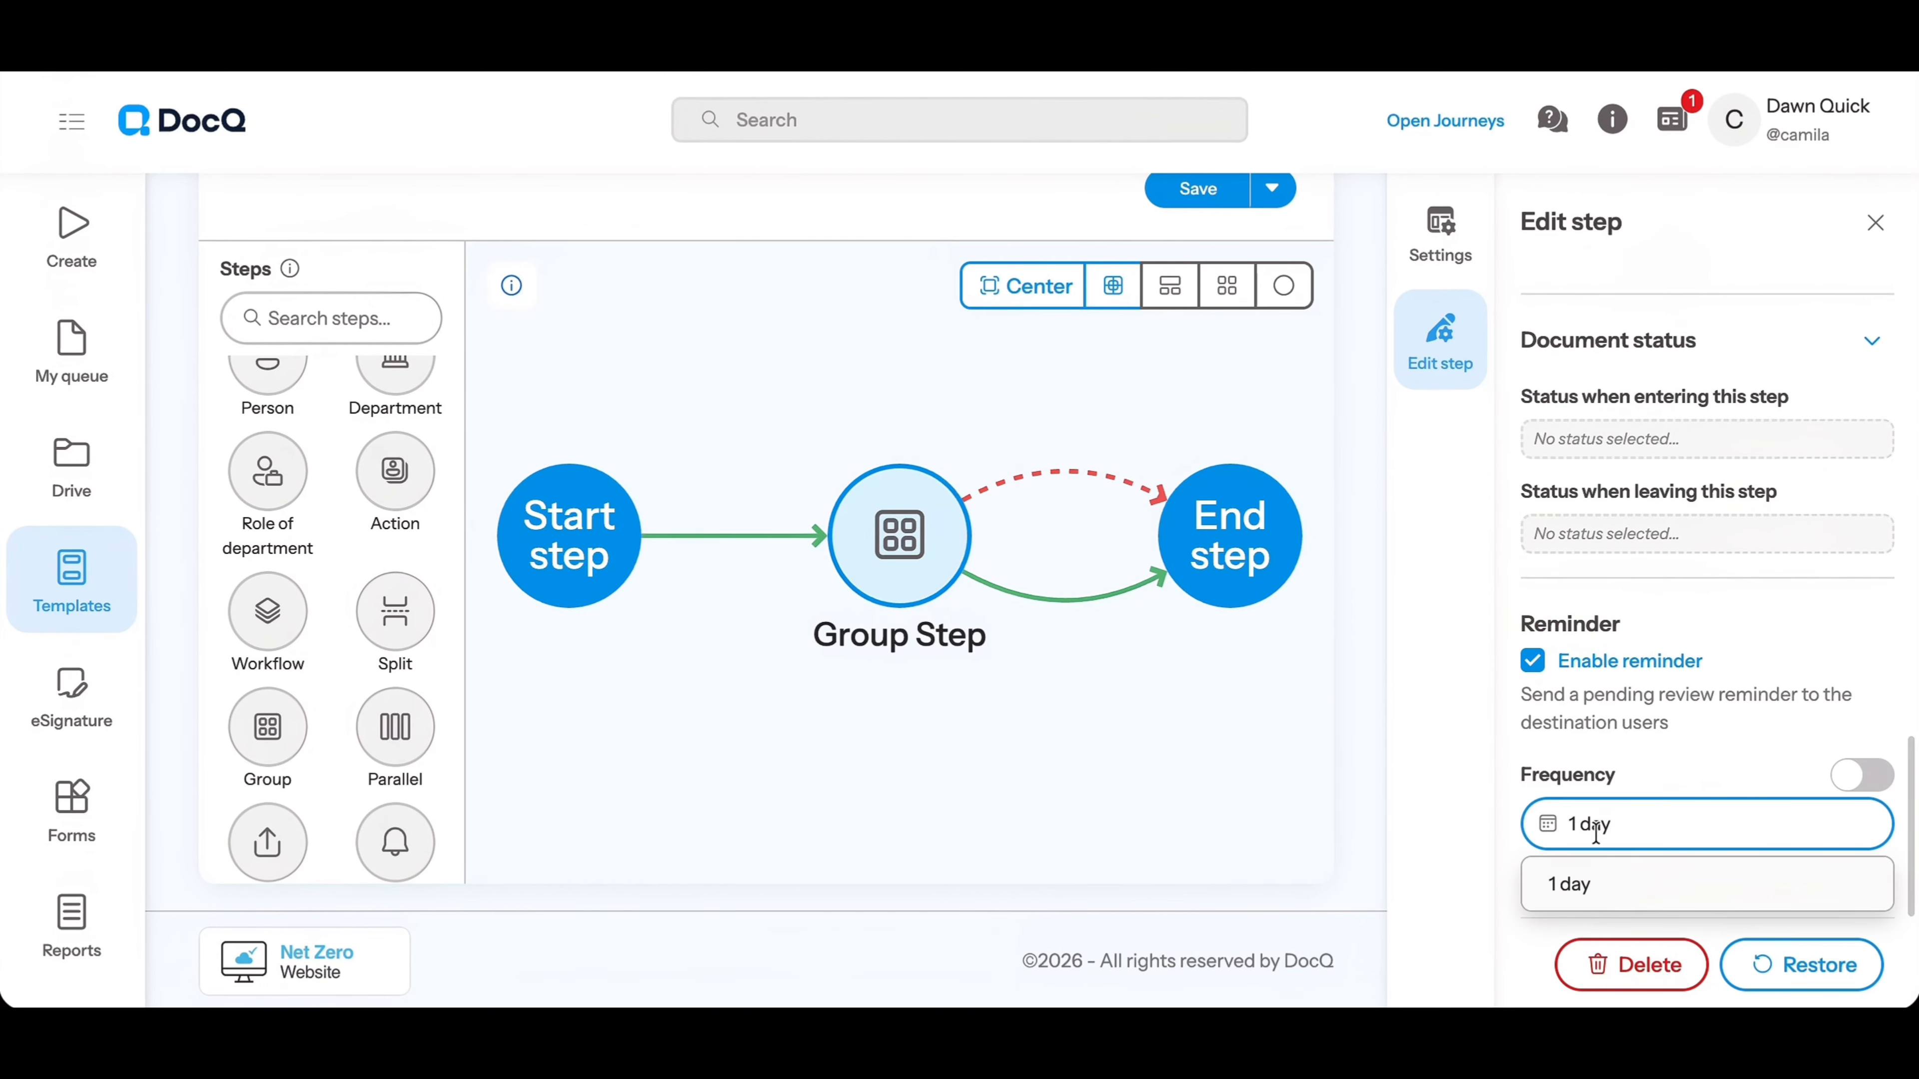
text(2)
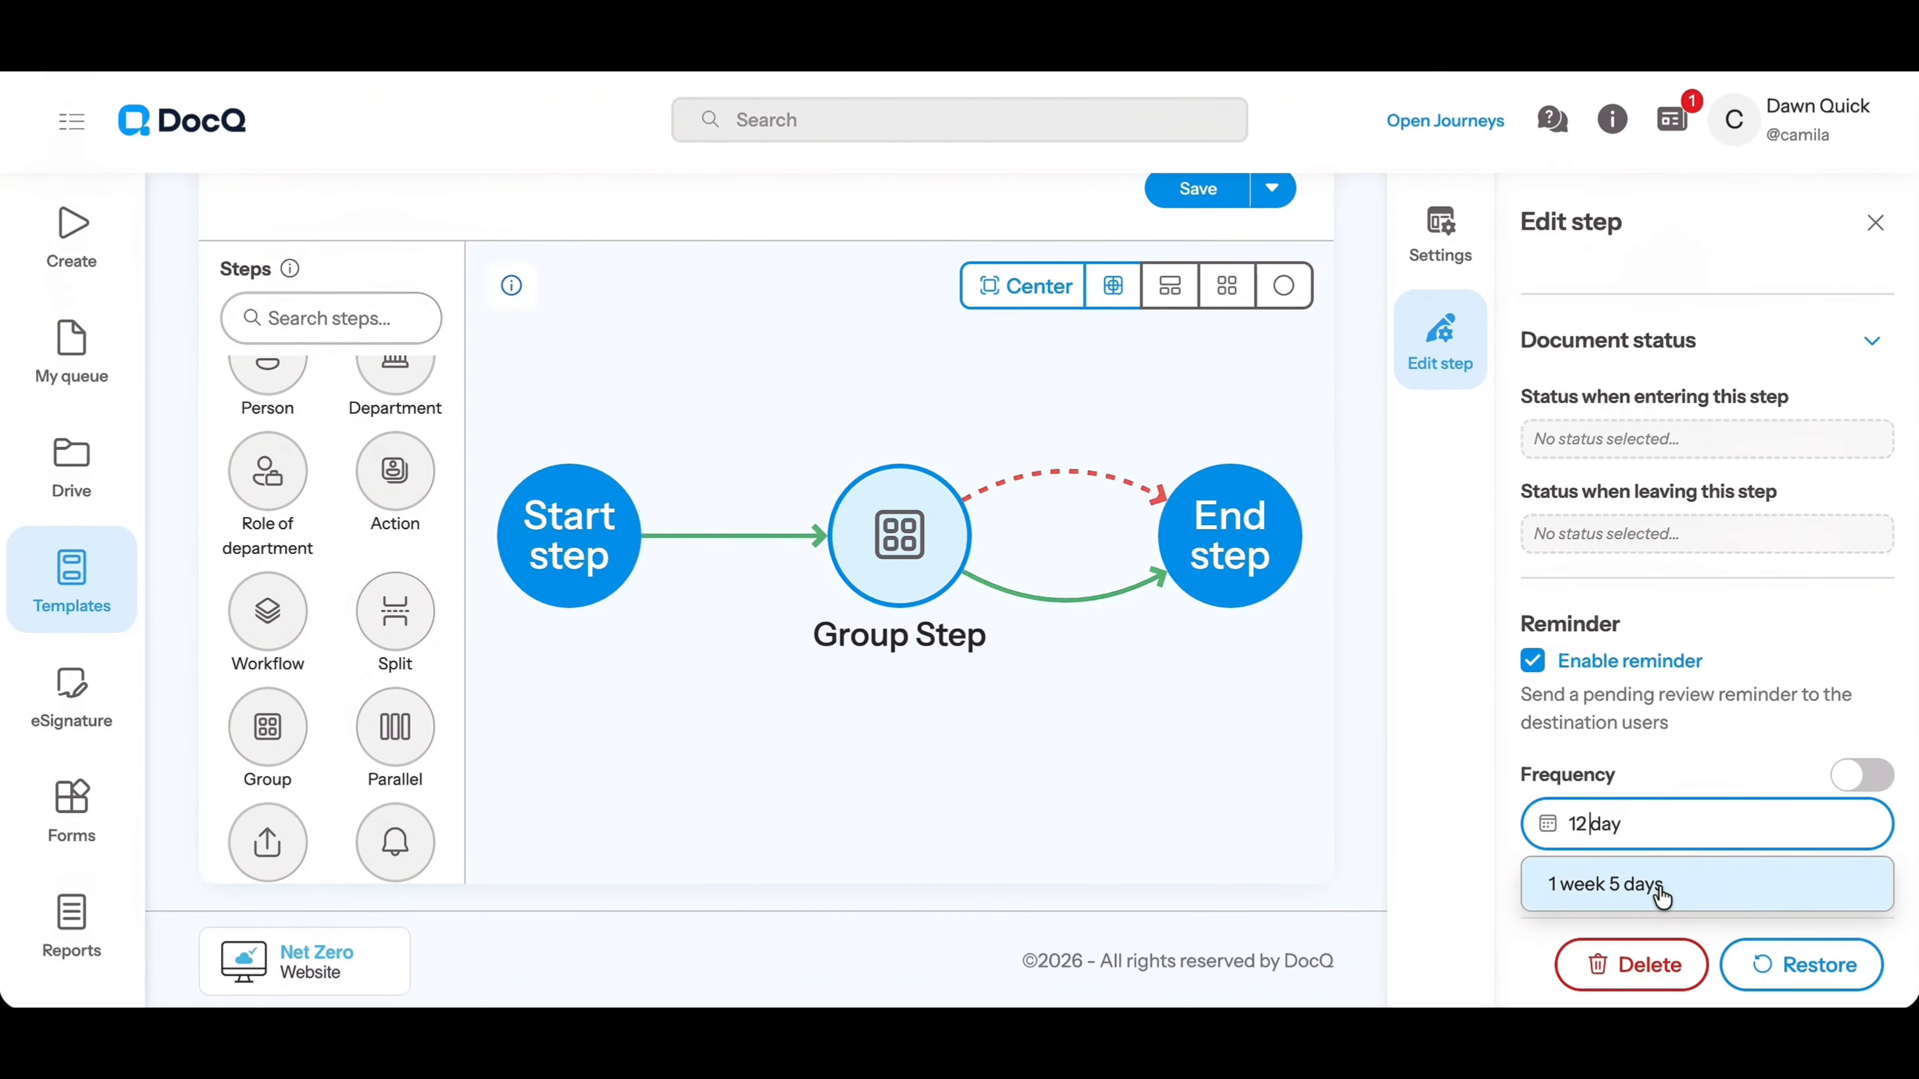
click(1687, 896)
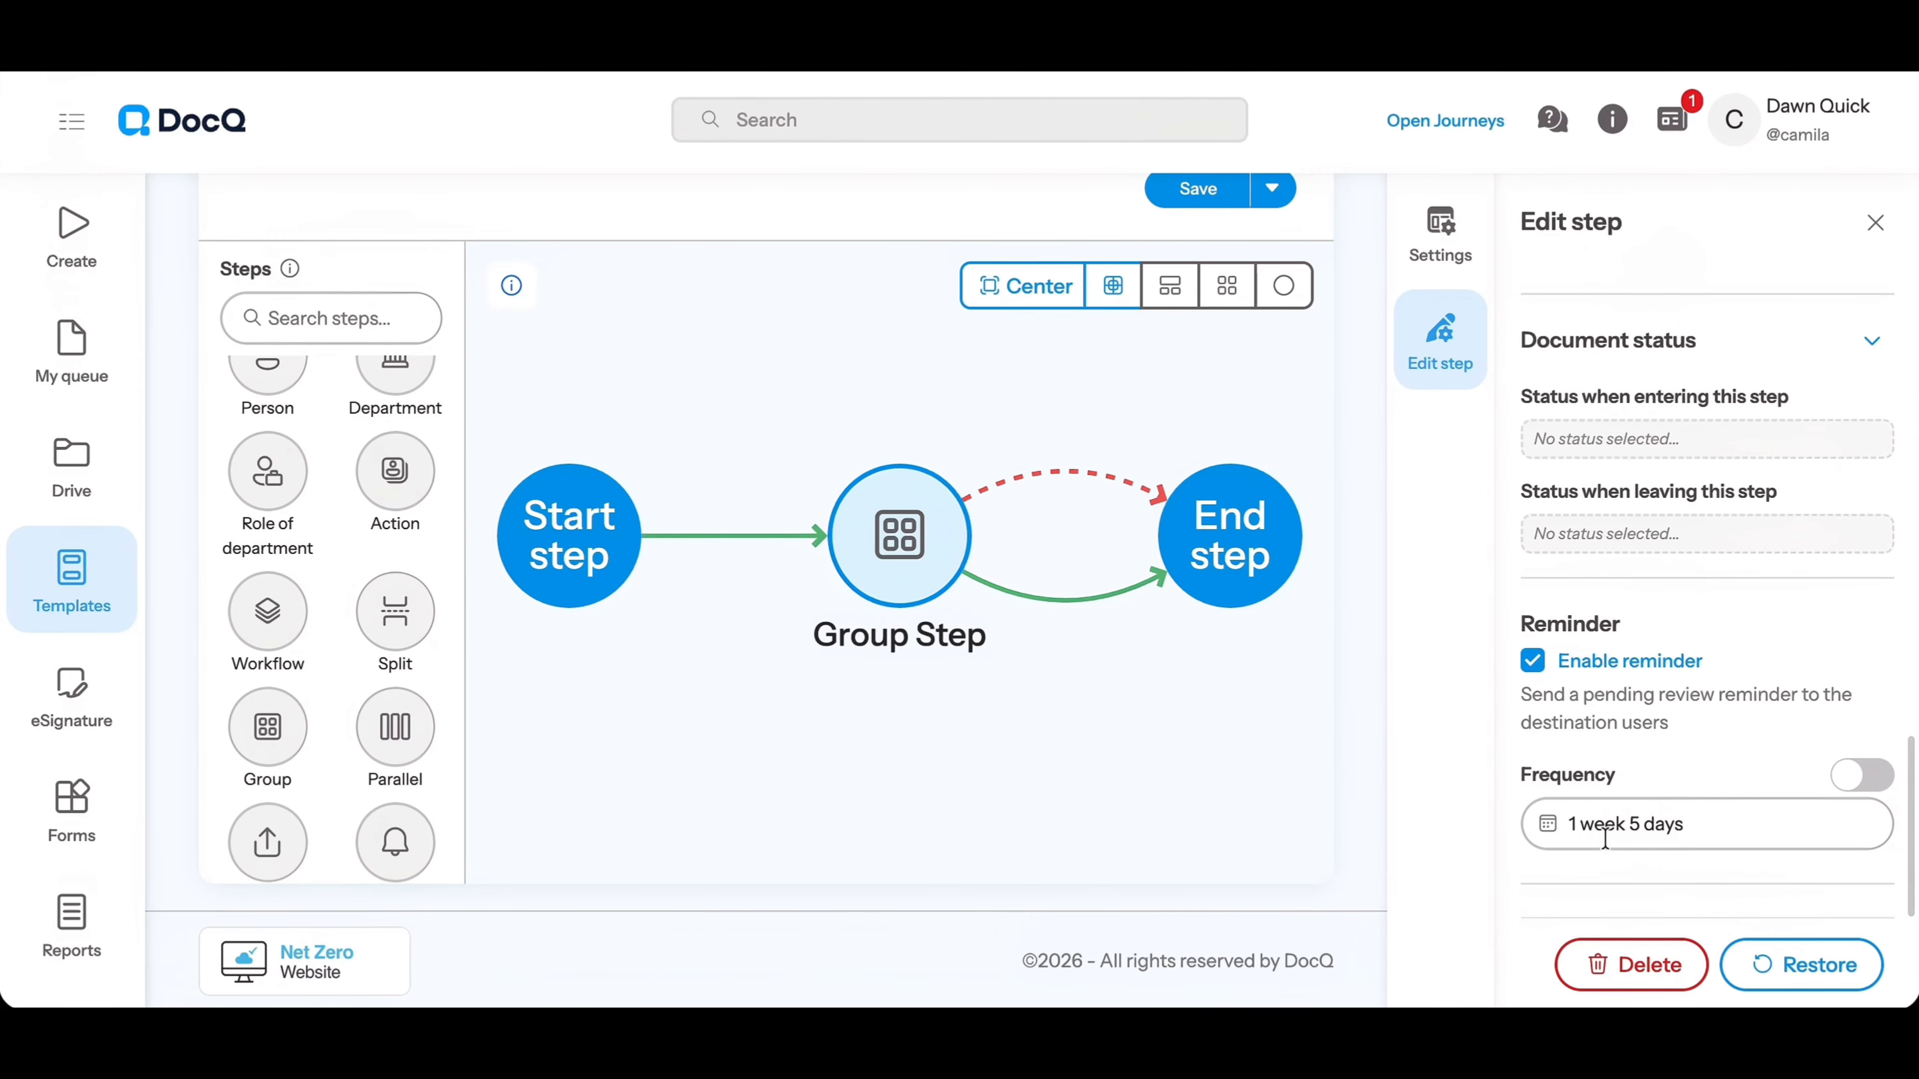
Clear the reminder frequency, switch it to an advanced expression and enter 2 as its value
click(1720, 816)
key(BackSpace)
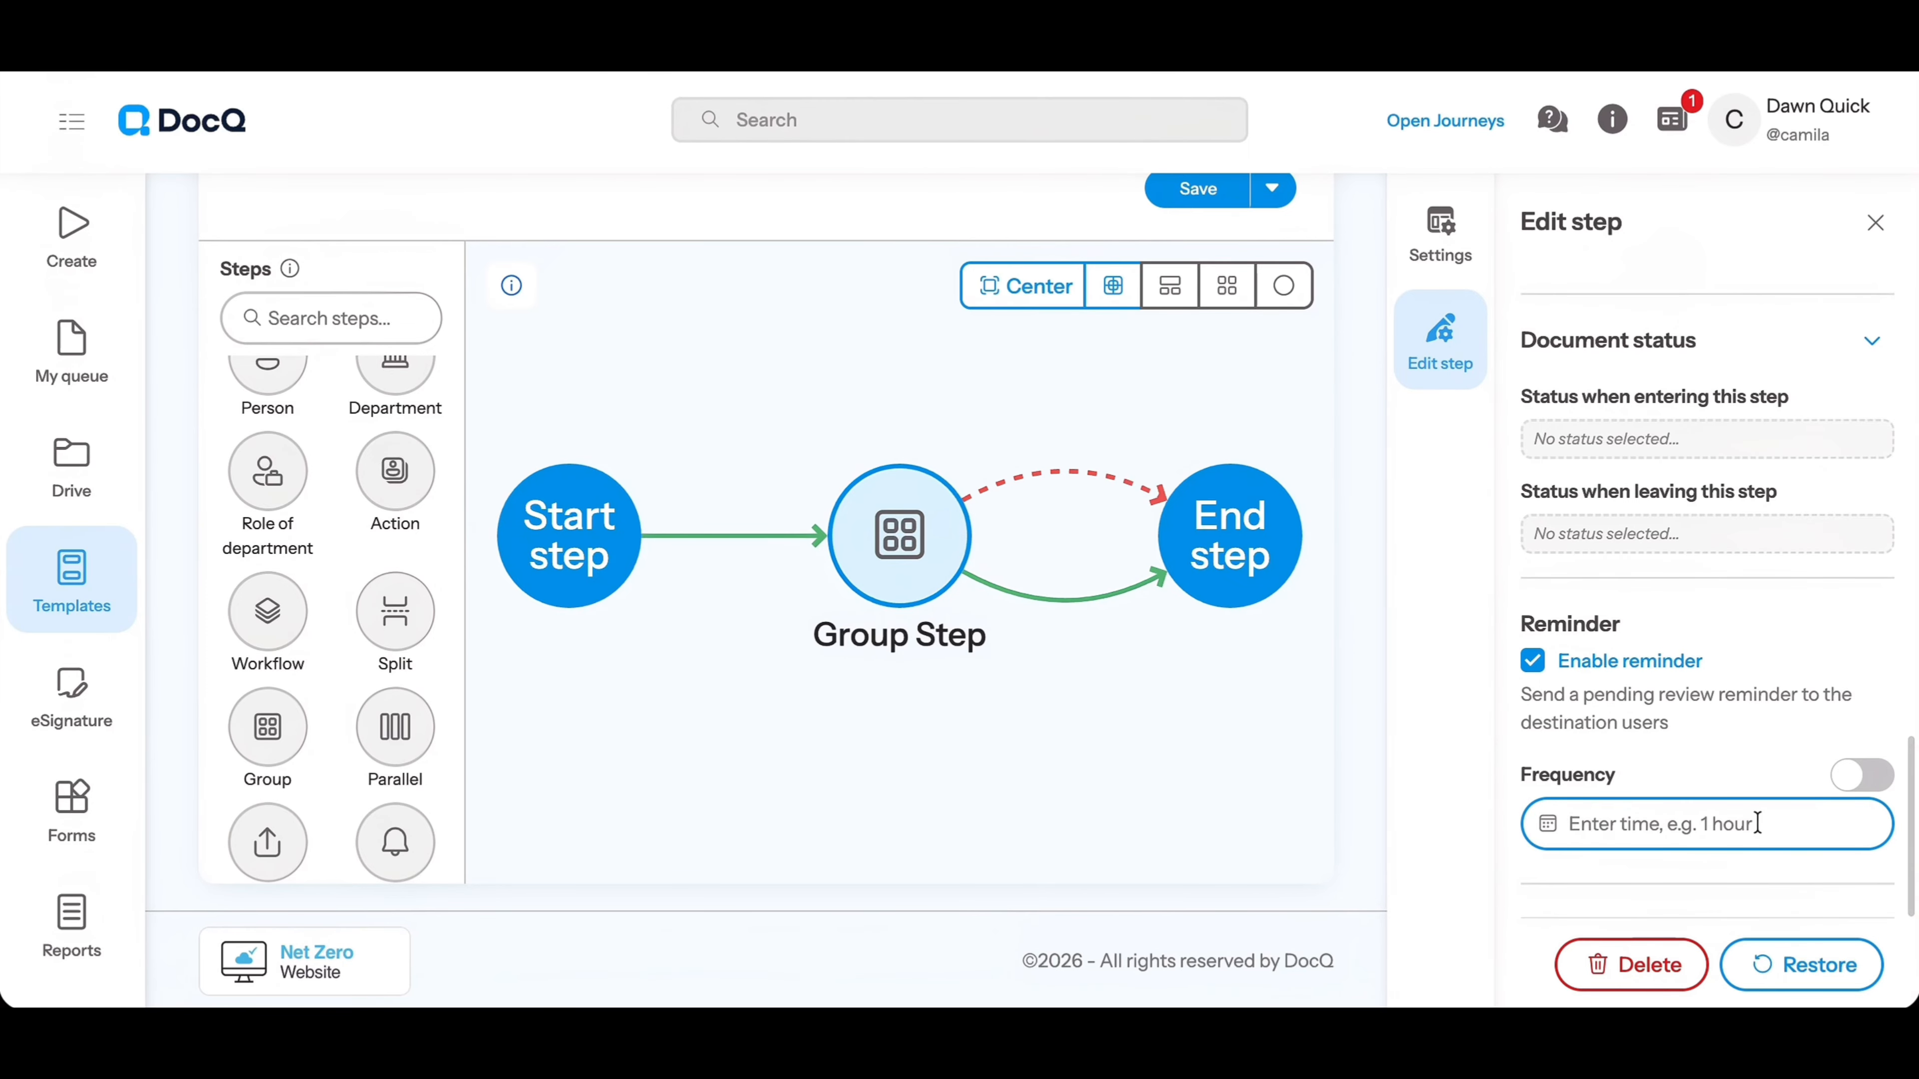
click(1861, 776)
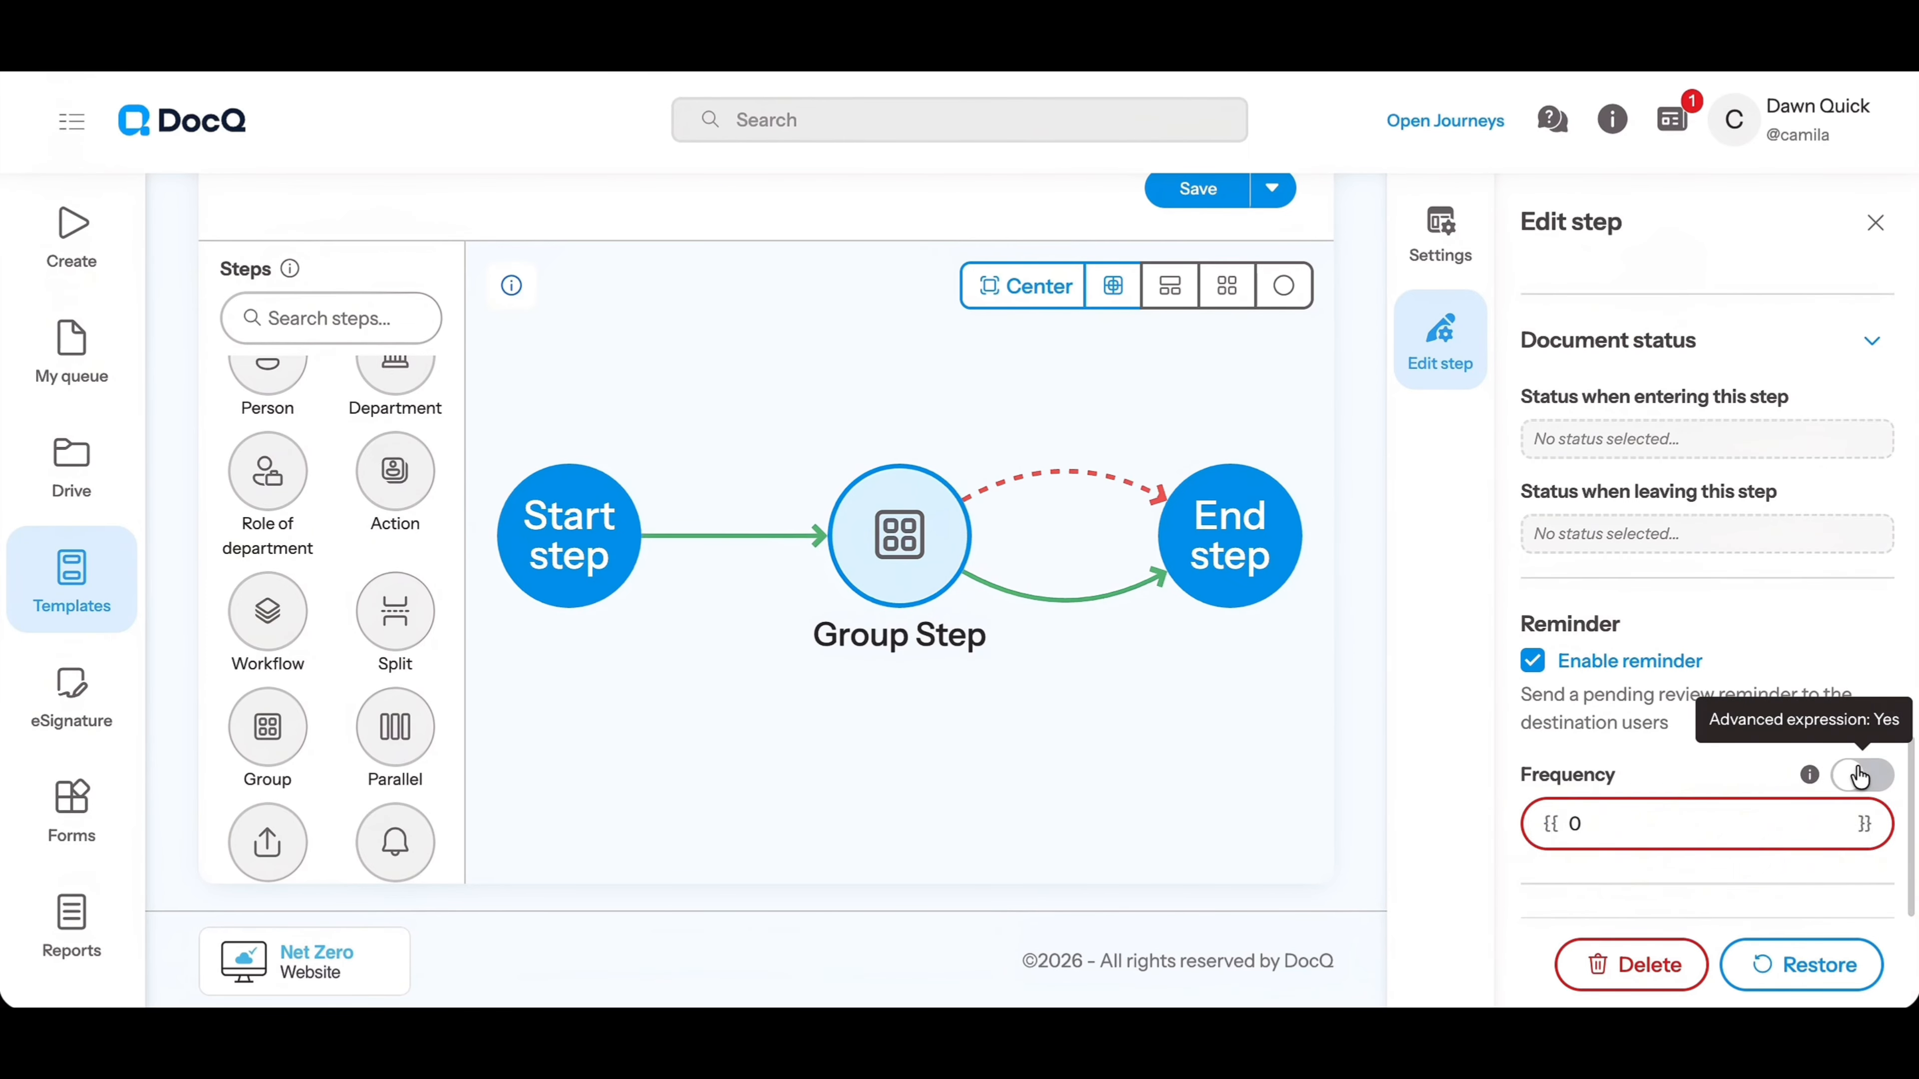
click(1638, 831)
text(2)
click(1599, 782)
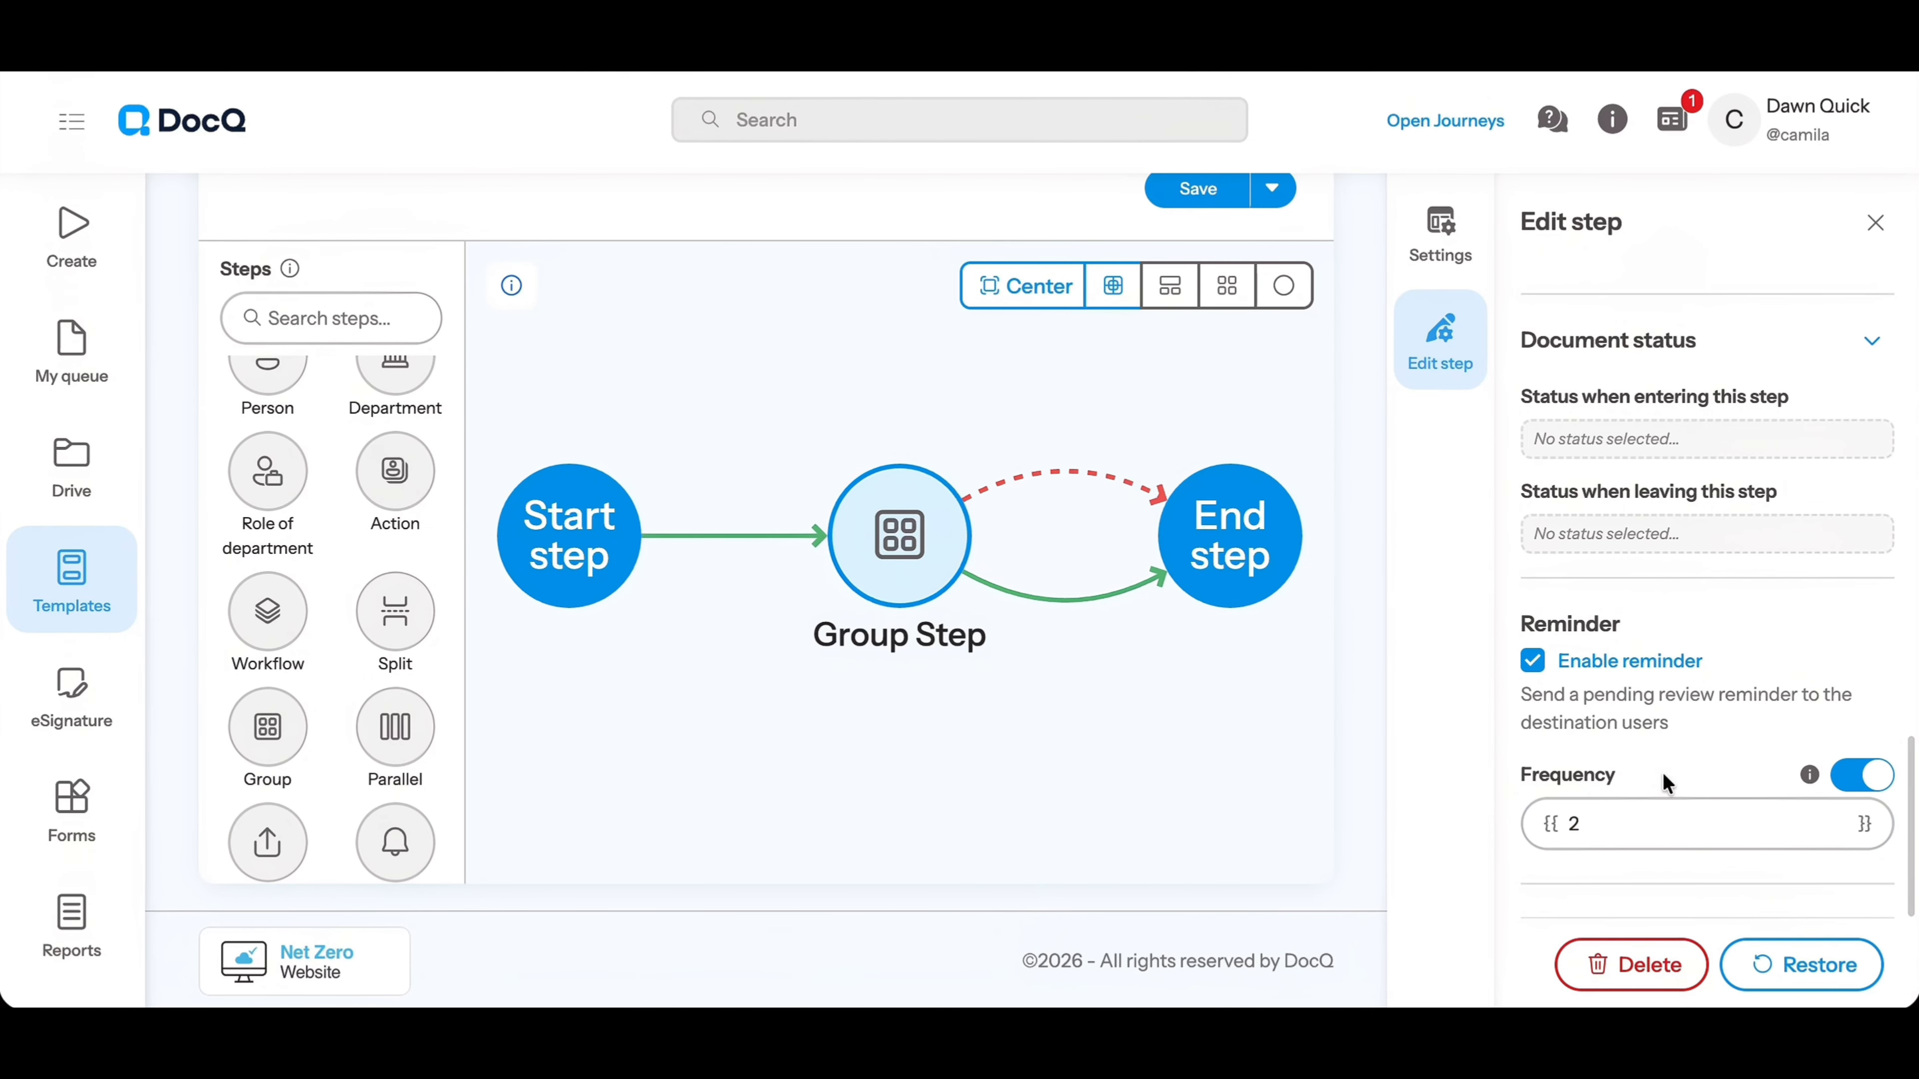
click(1695, 819)
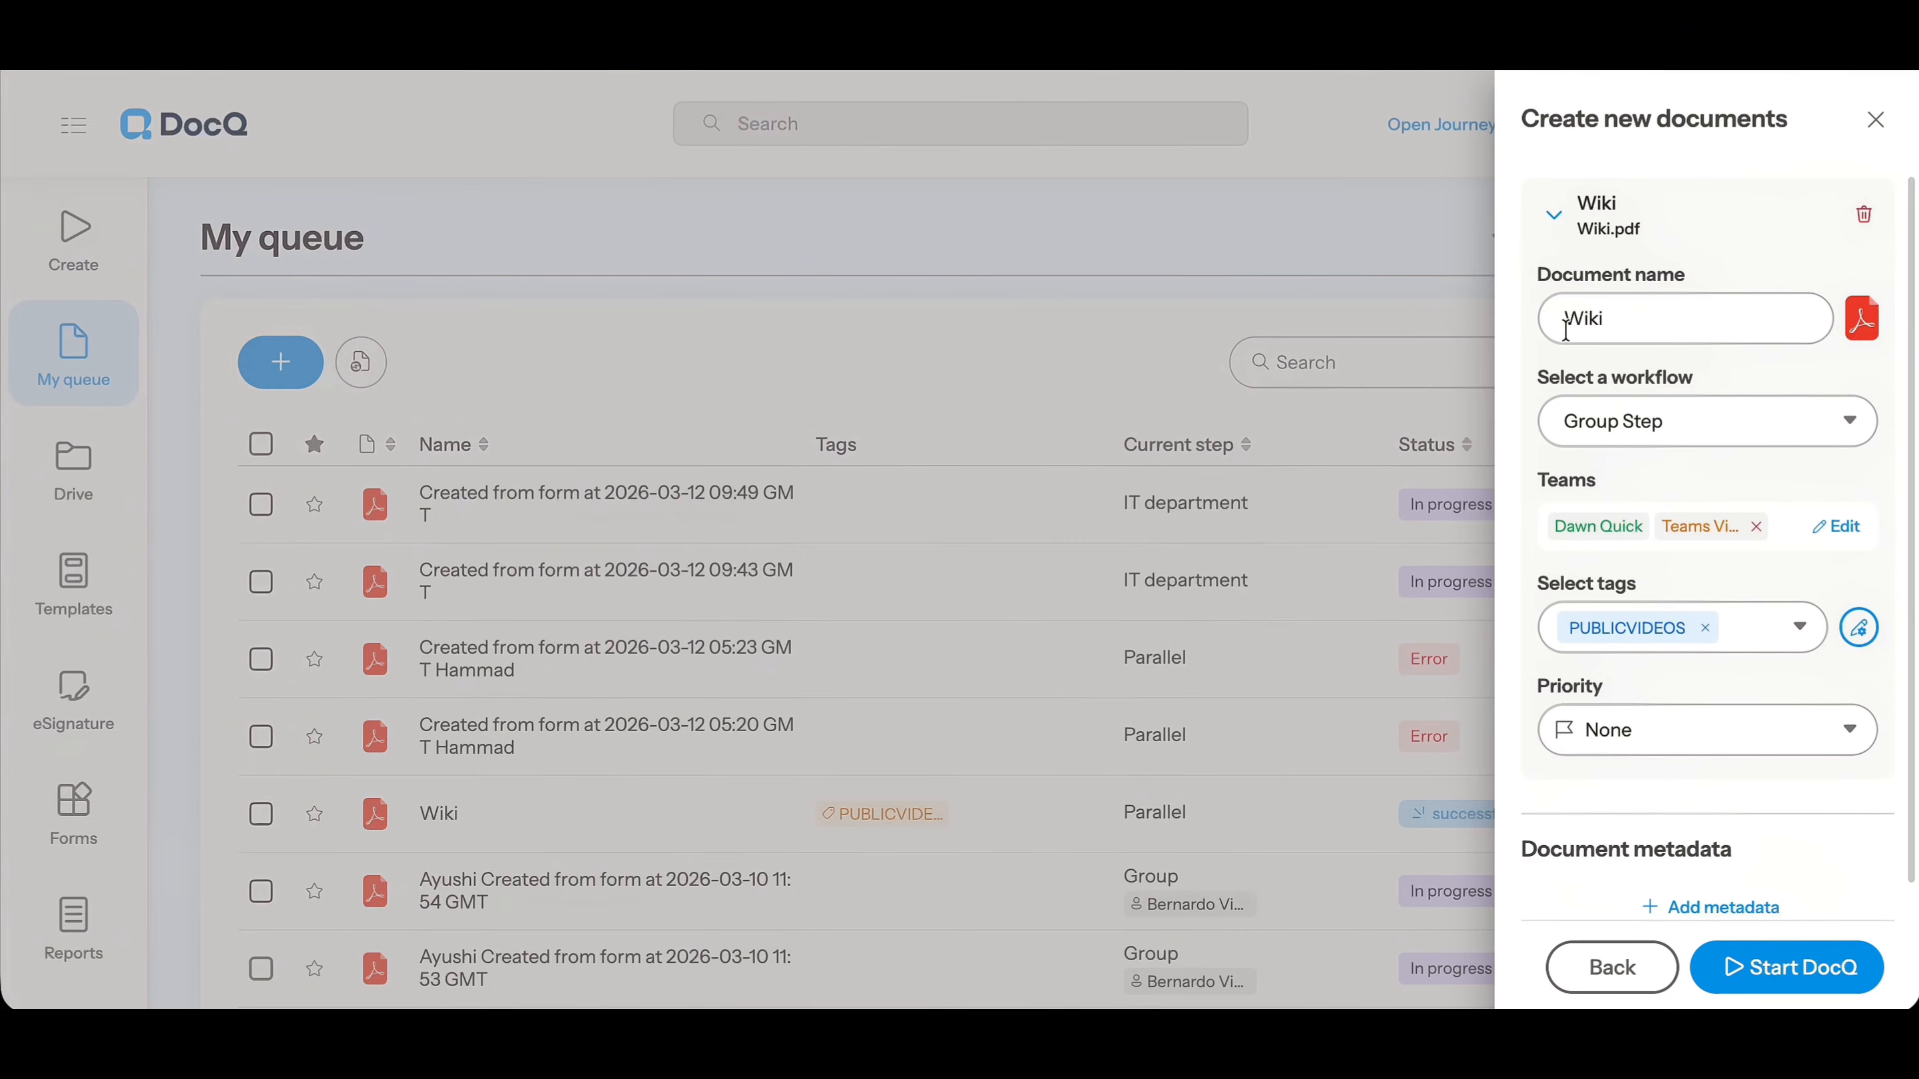
Start DocQ for the new Wiki document using the Group Step workflow and the PUBLICVIDEOS tag
click(1810, 979)
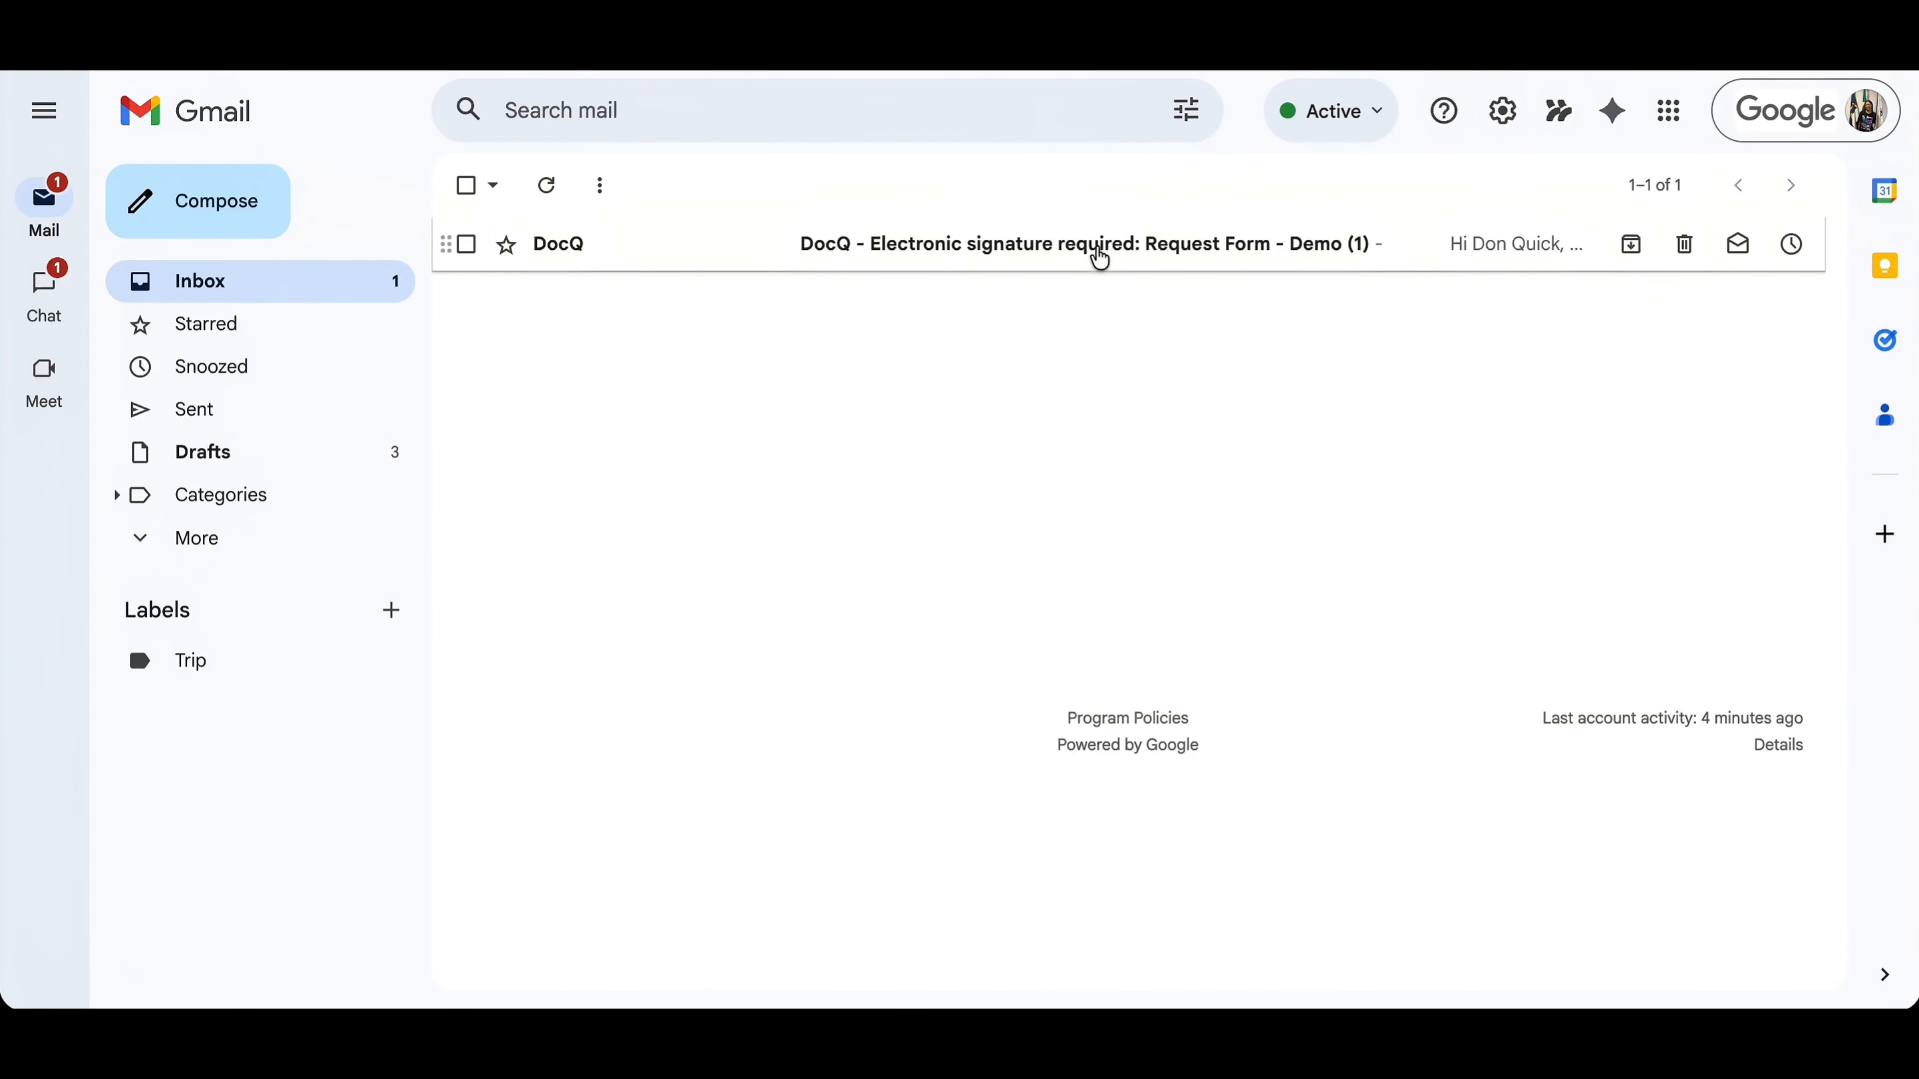
Switch to Gmail, open the DocQ email requesting an electronic signature for Request Form - Demo (1), and open the document for review
click(1100, 249)
scroll(1058, 703, down, 6)
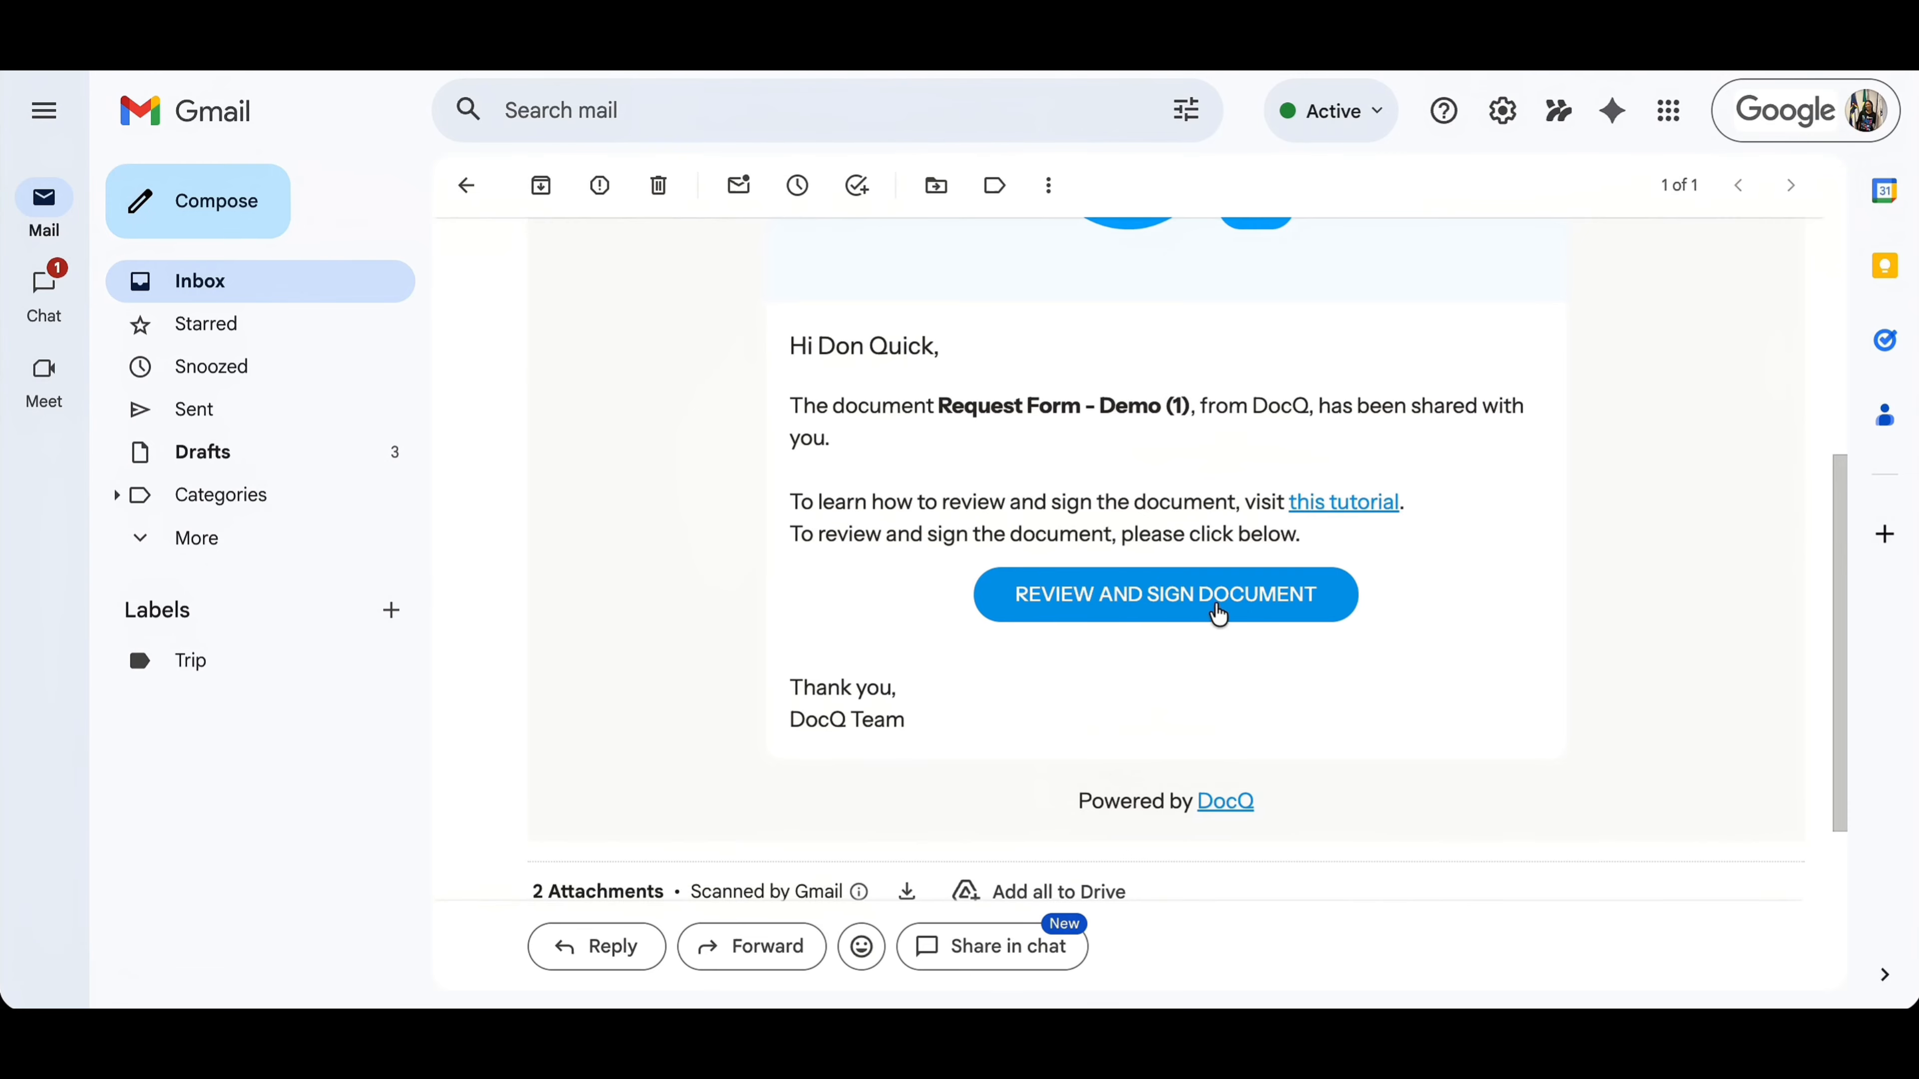
click(1209, 605)
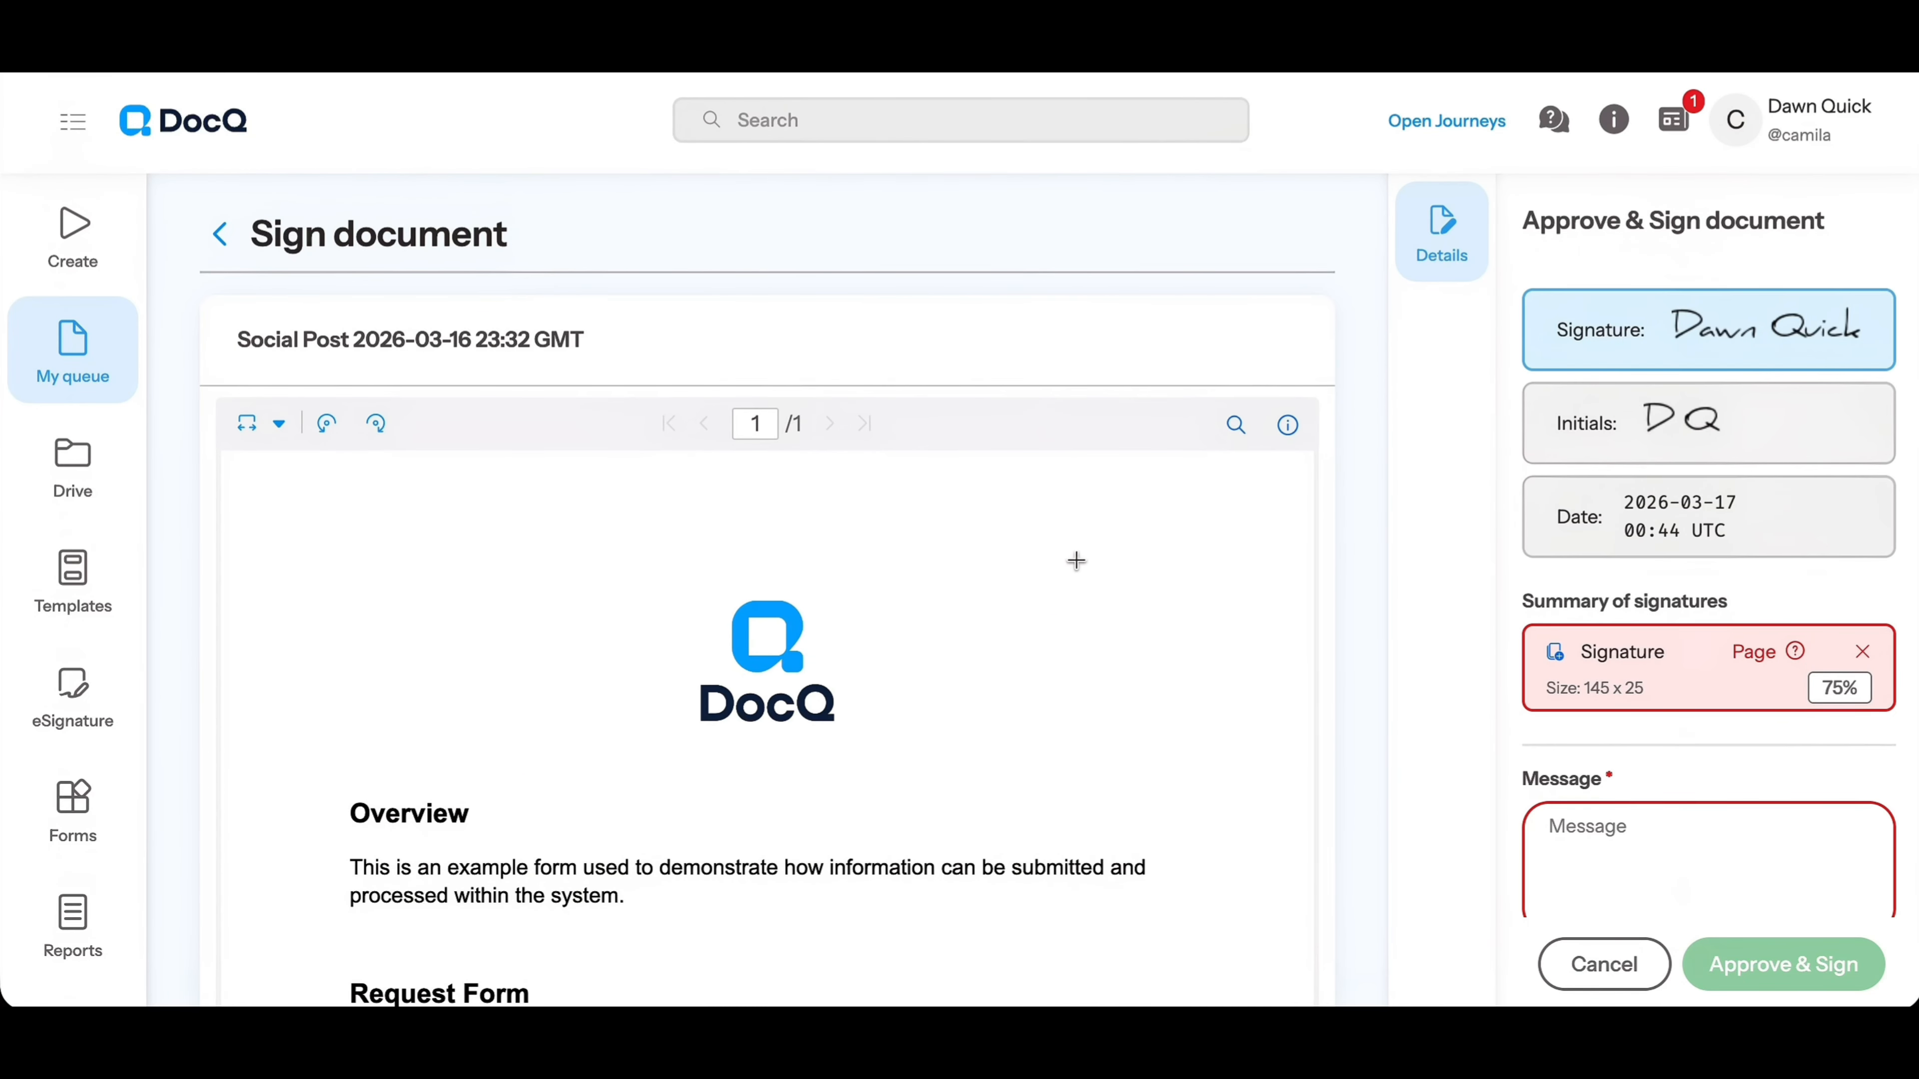
Place the signature beside the DocQ logo on page 1 of the document, with the initials directly below it
click(1076, 560)
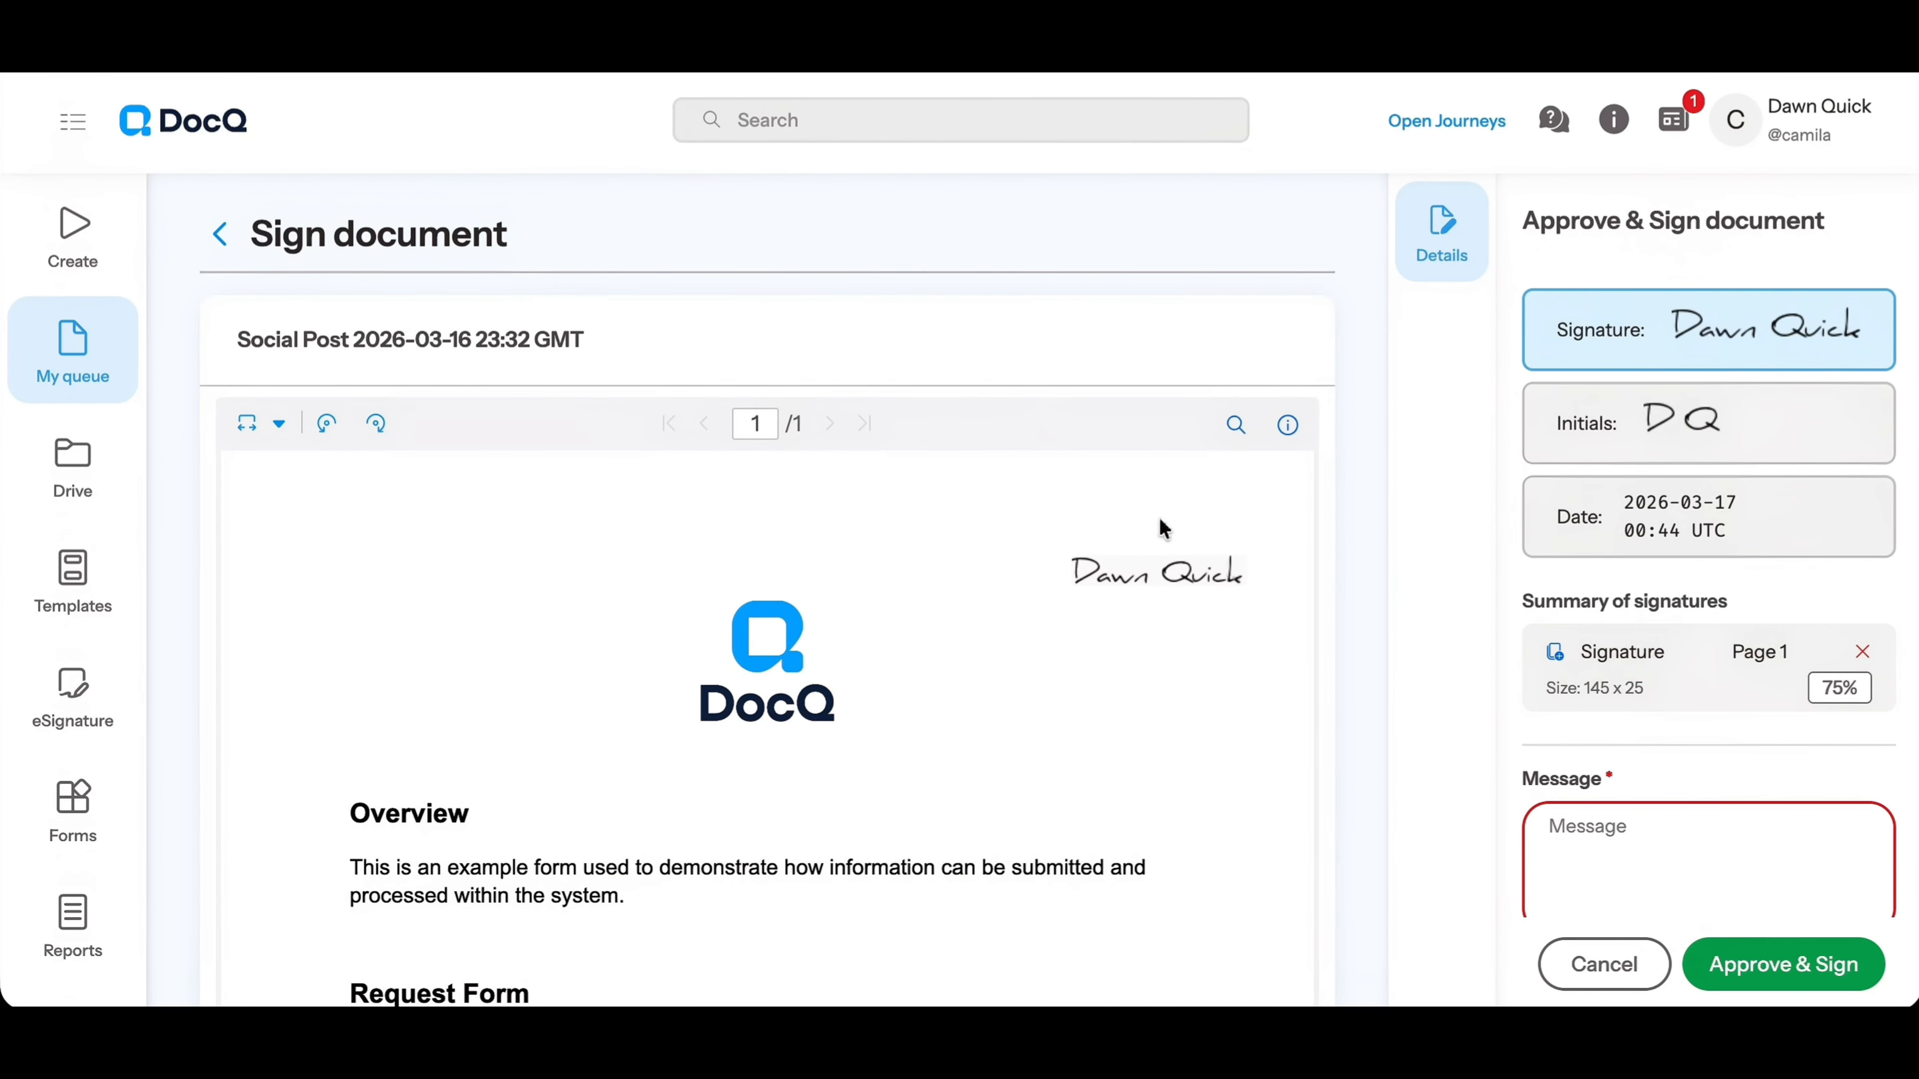
click(1089, 603)
Add the approval message "All Good!", then approve and sign the document
scroll(1643, 771, down, 2)
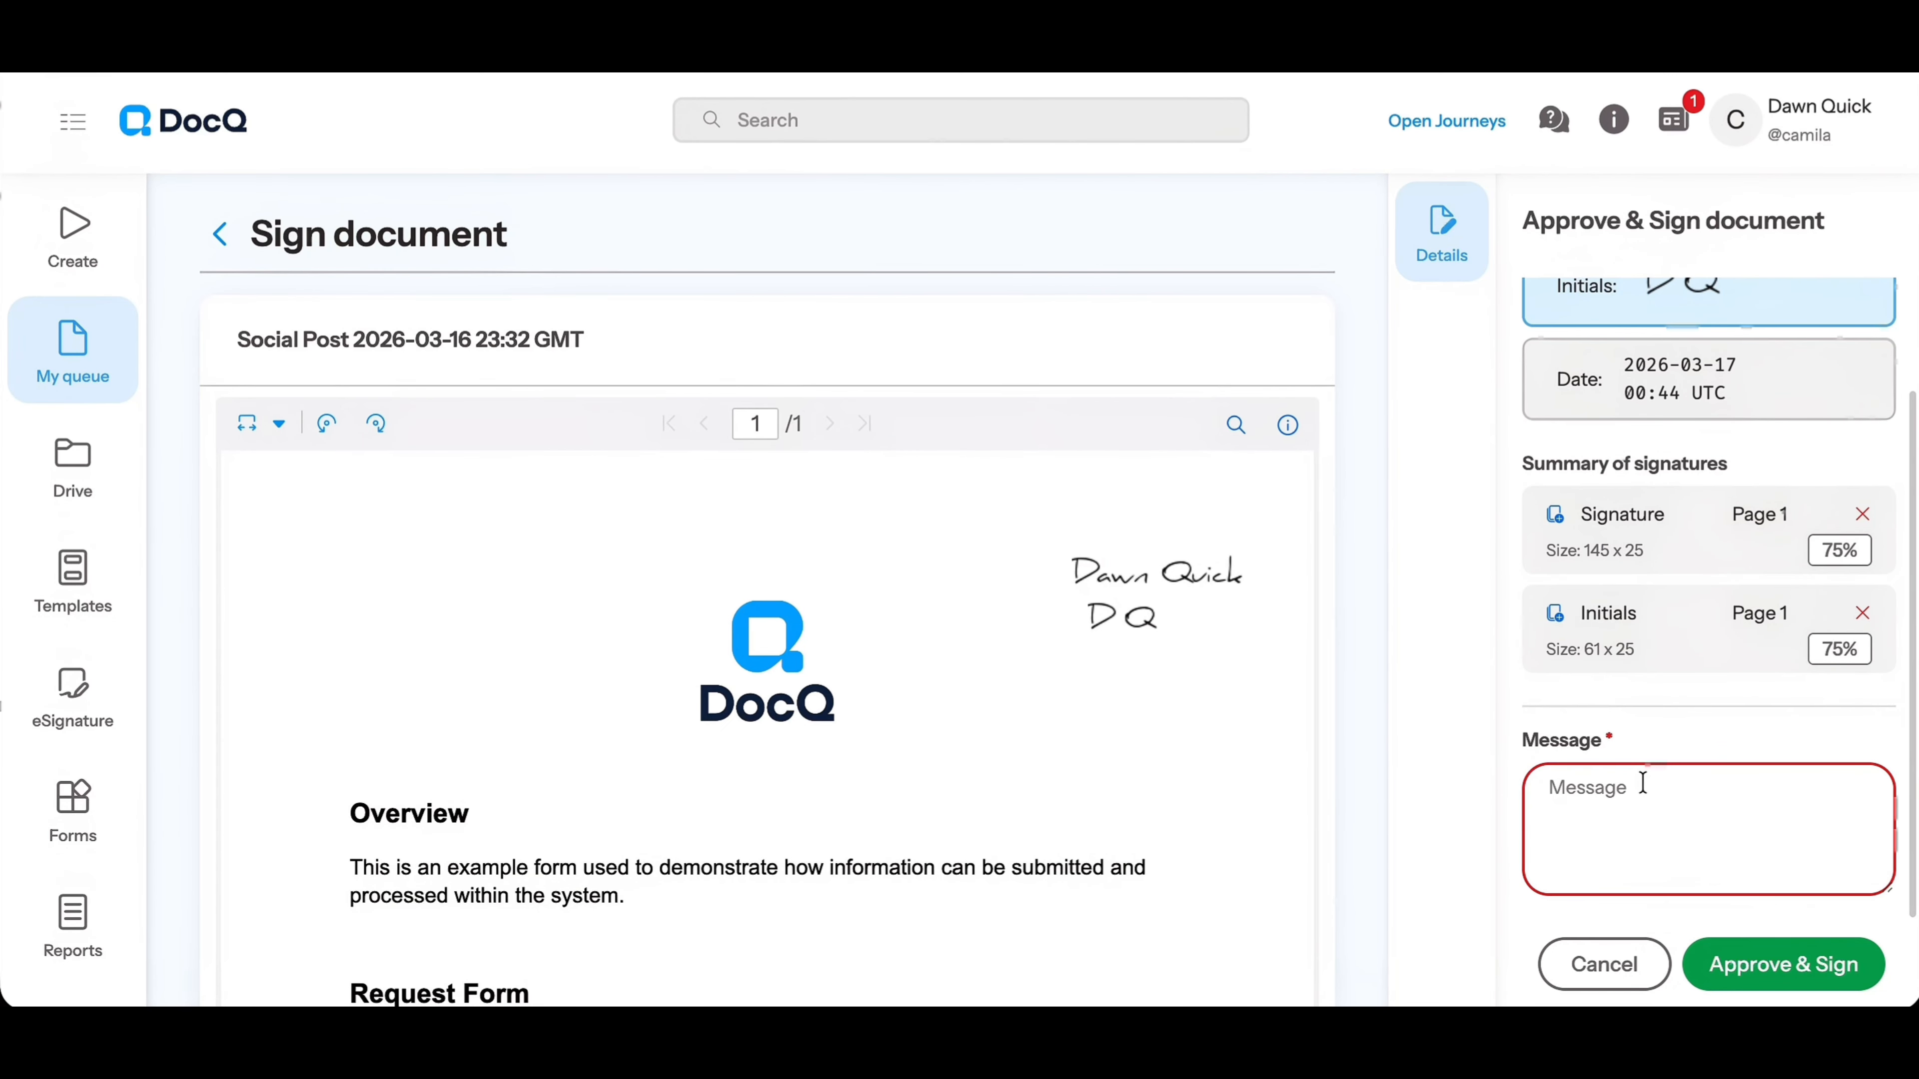
click(1643, 783)
text(All Good!)
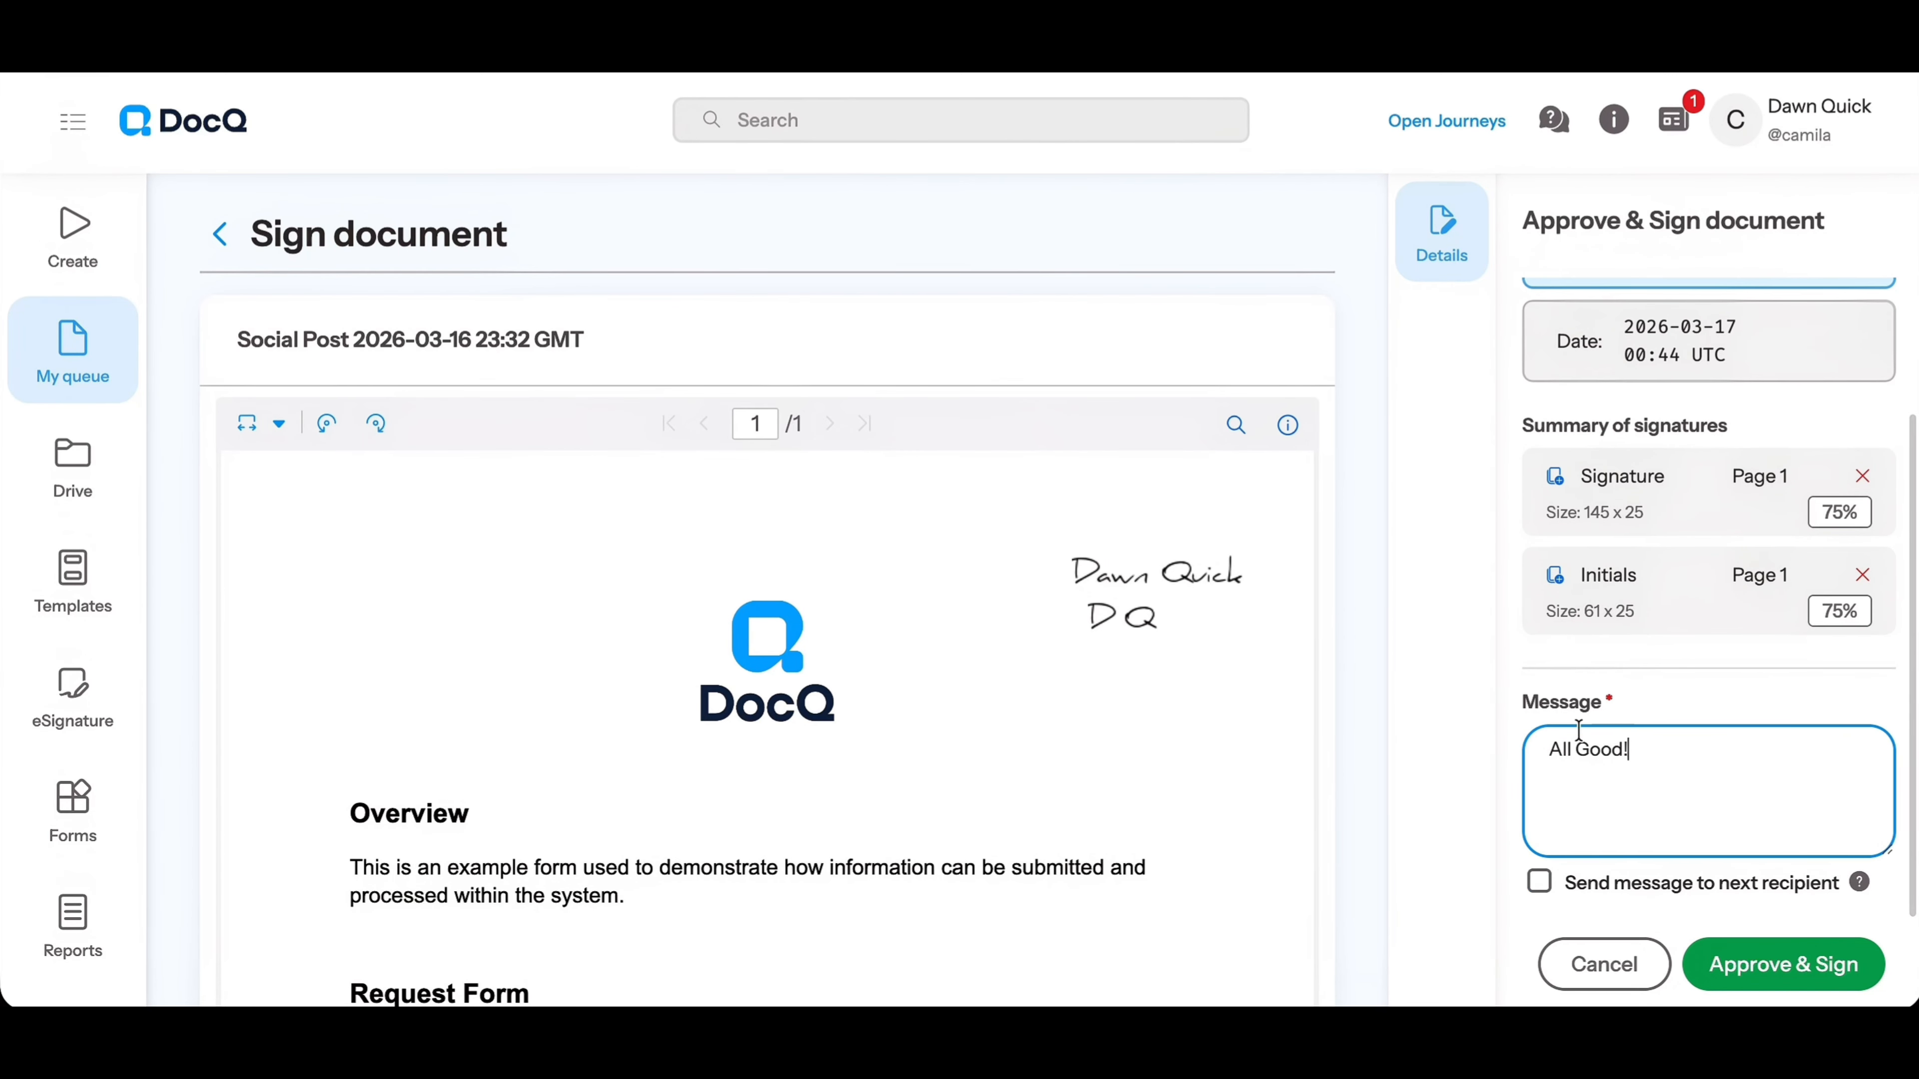
click(1801, 965)
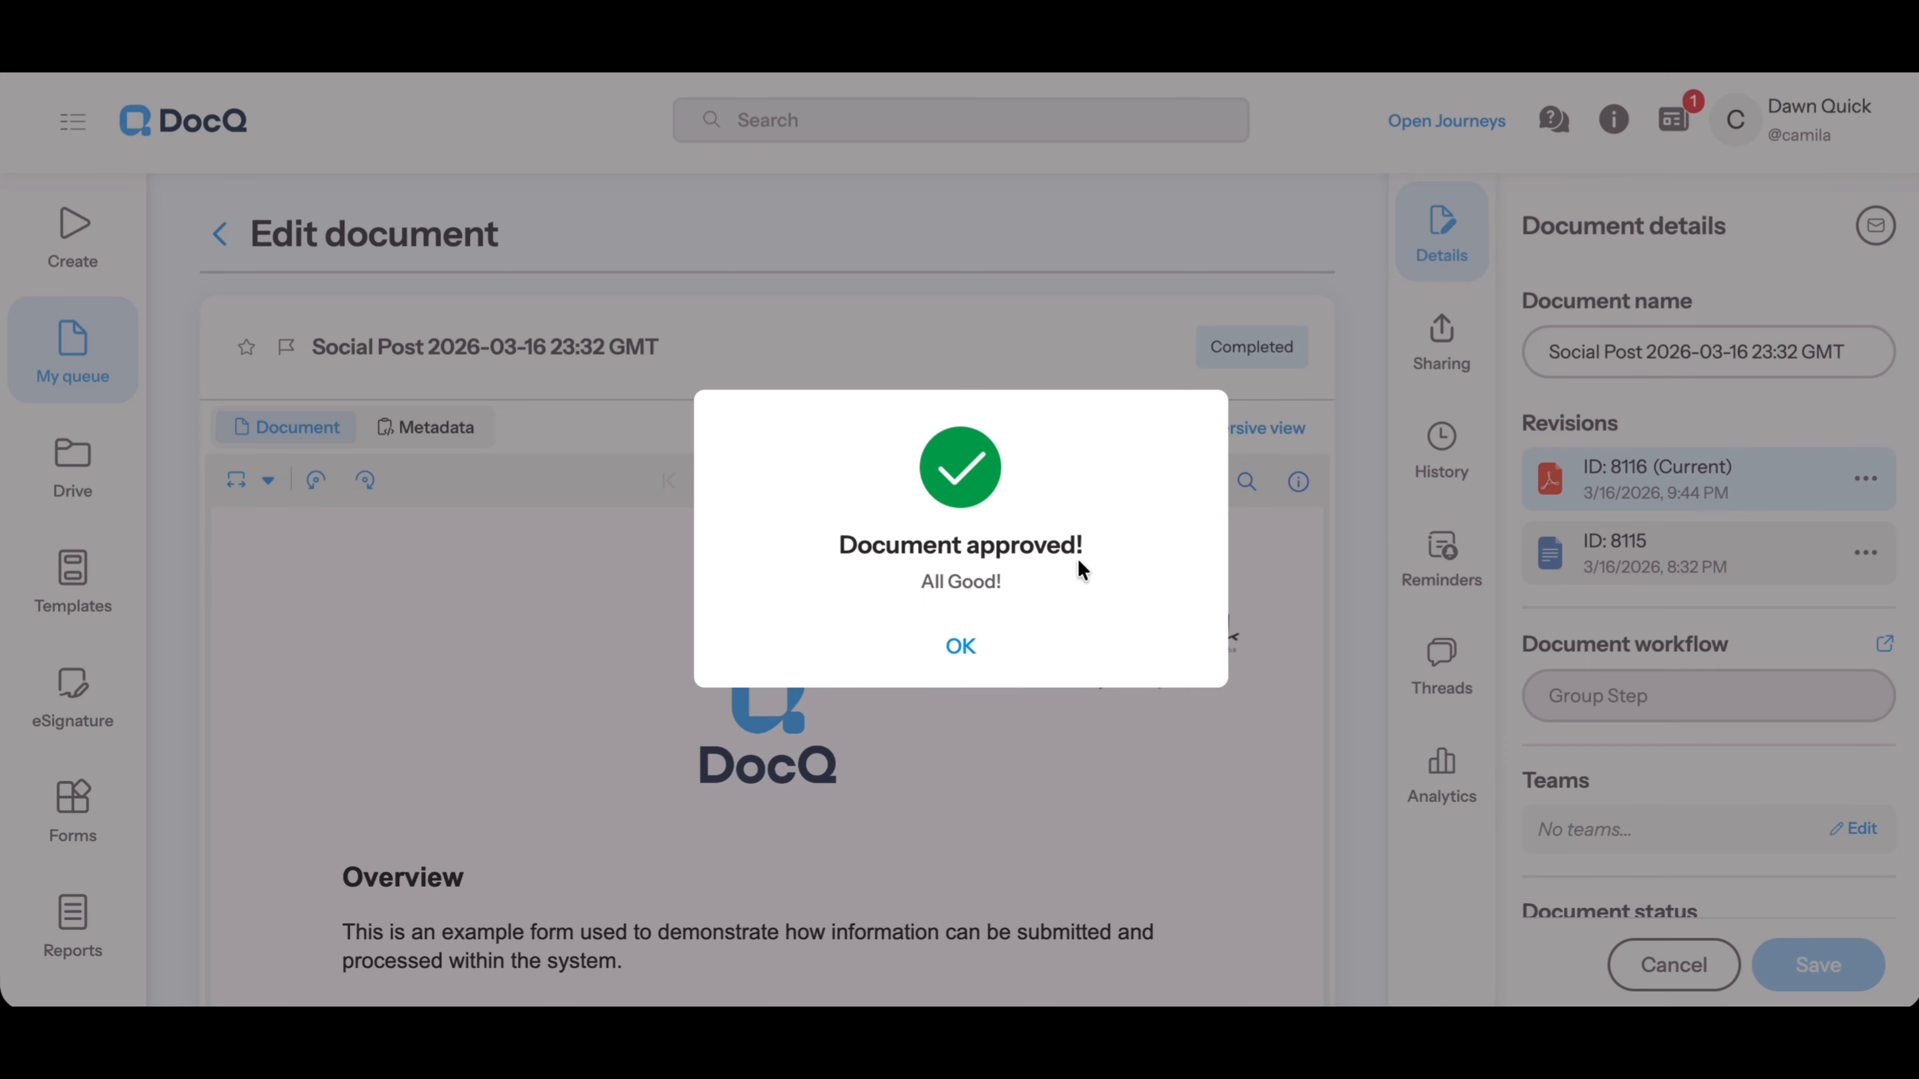
click(958, 648)
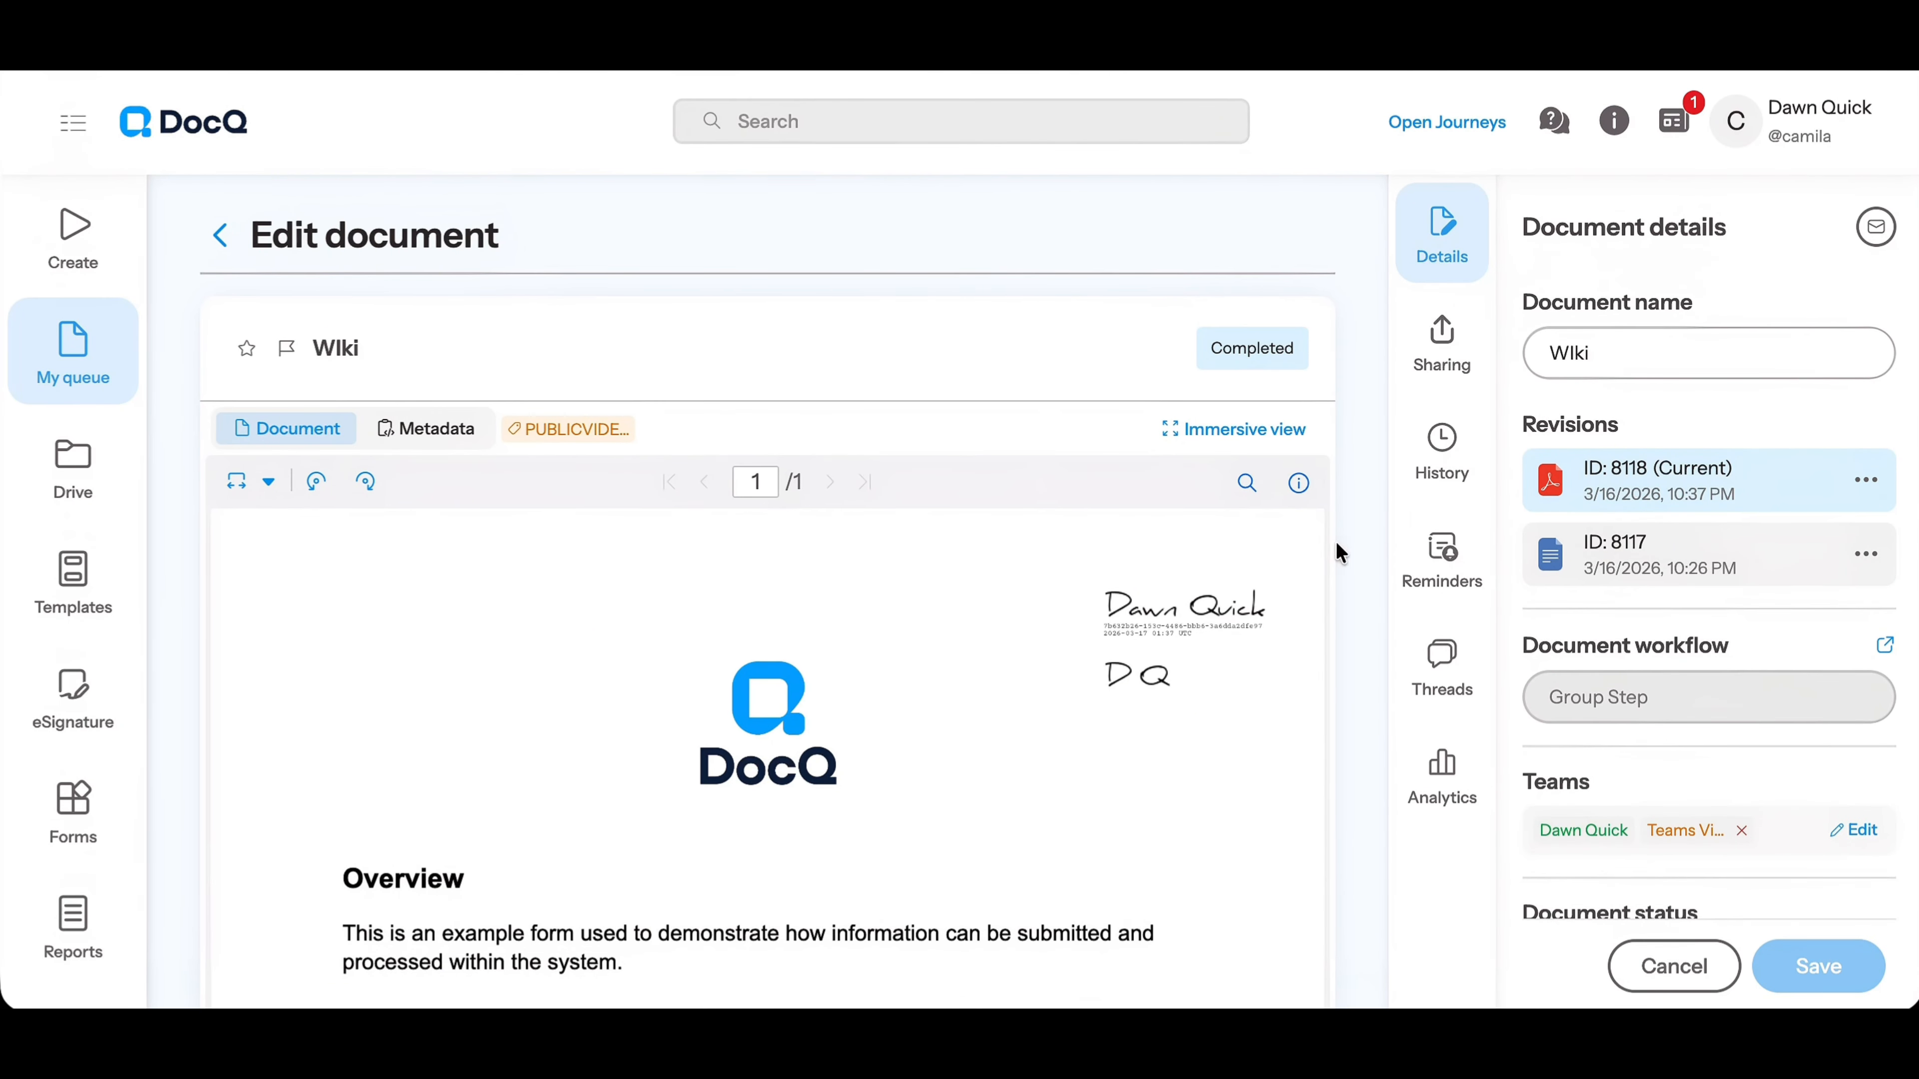
Review the completed Wiki document's history, including its group step approval and action note
click(1456, 454)
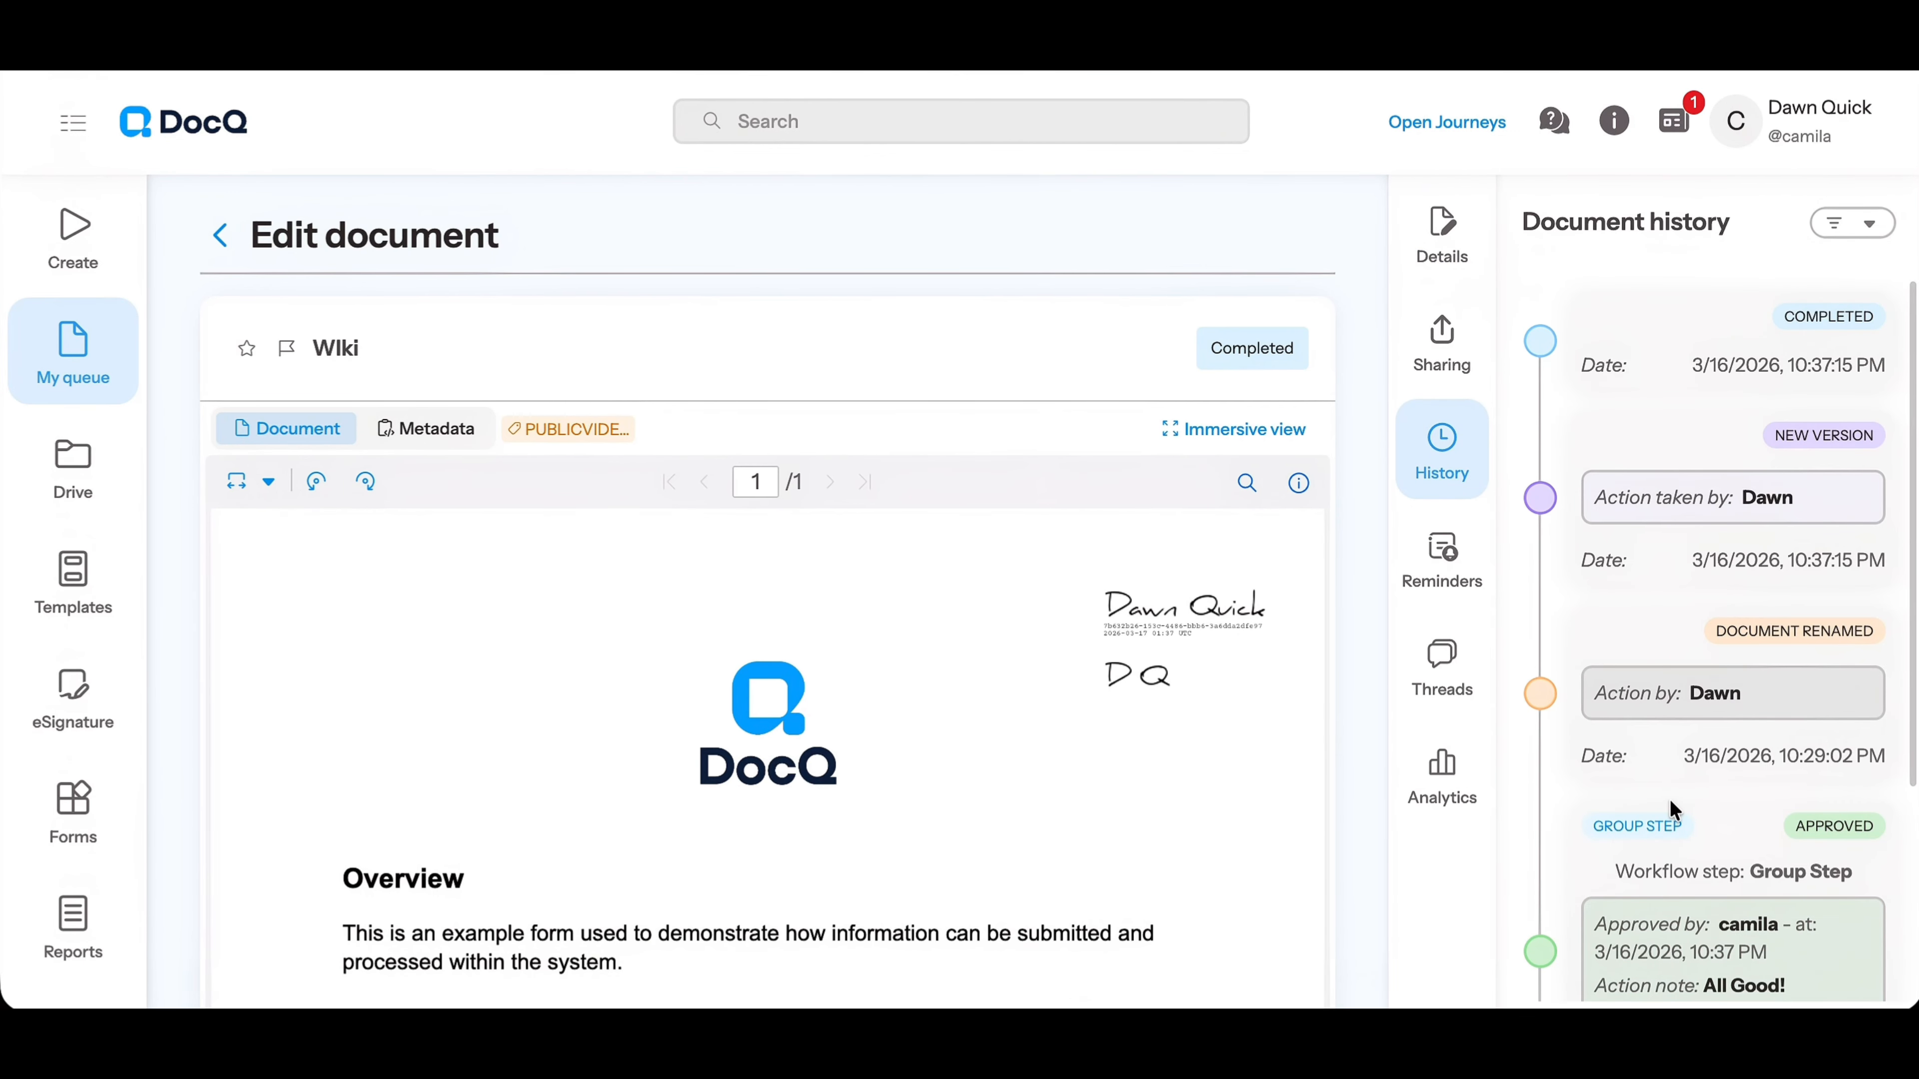
scroll(1672, 809, down, 4)
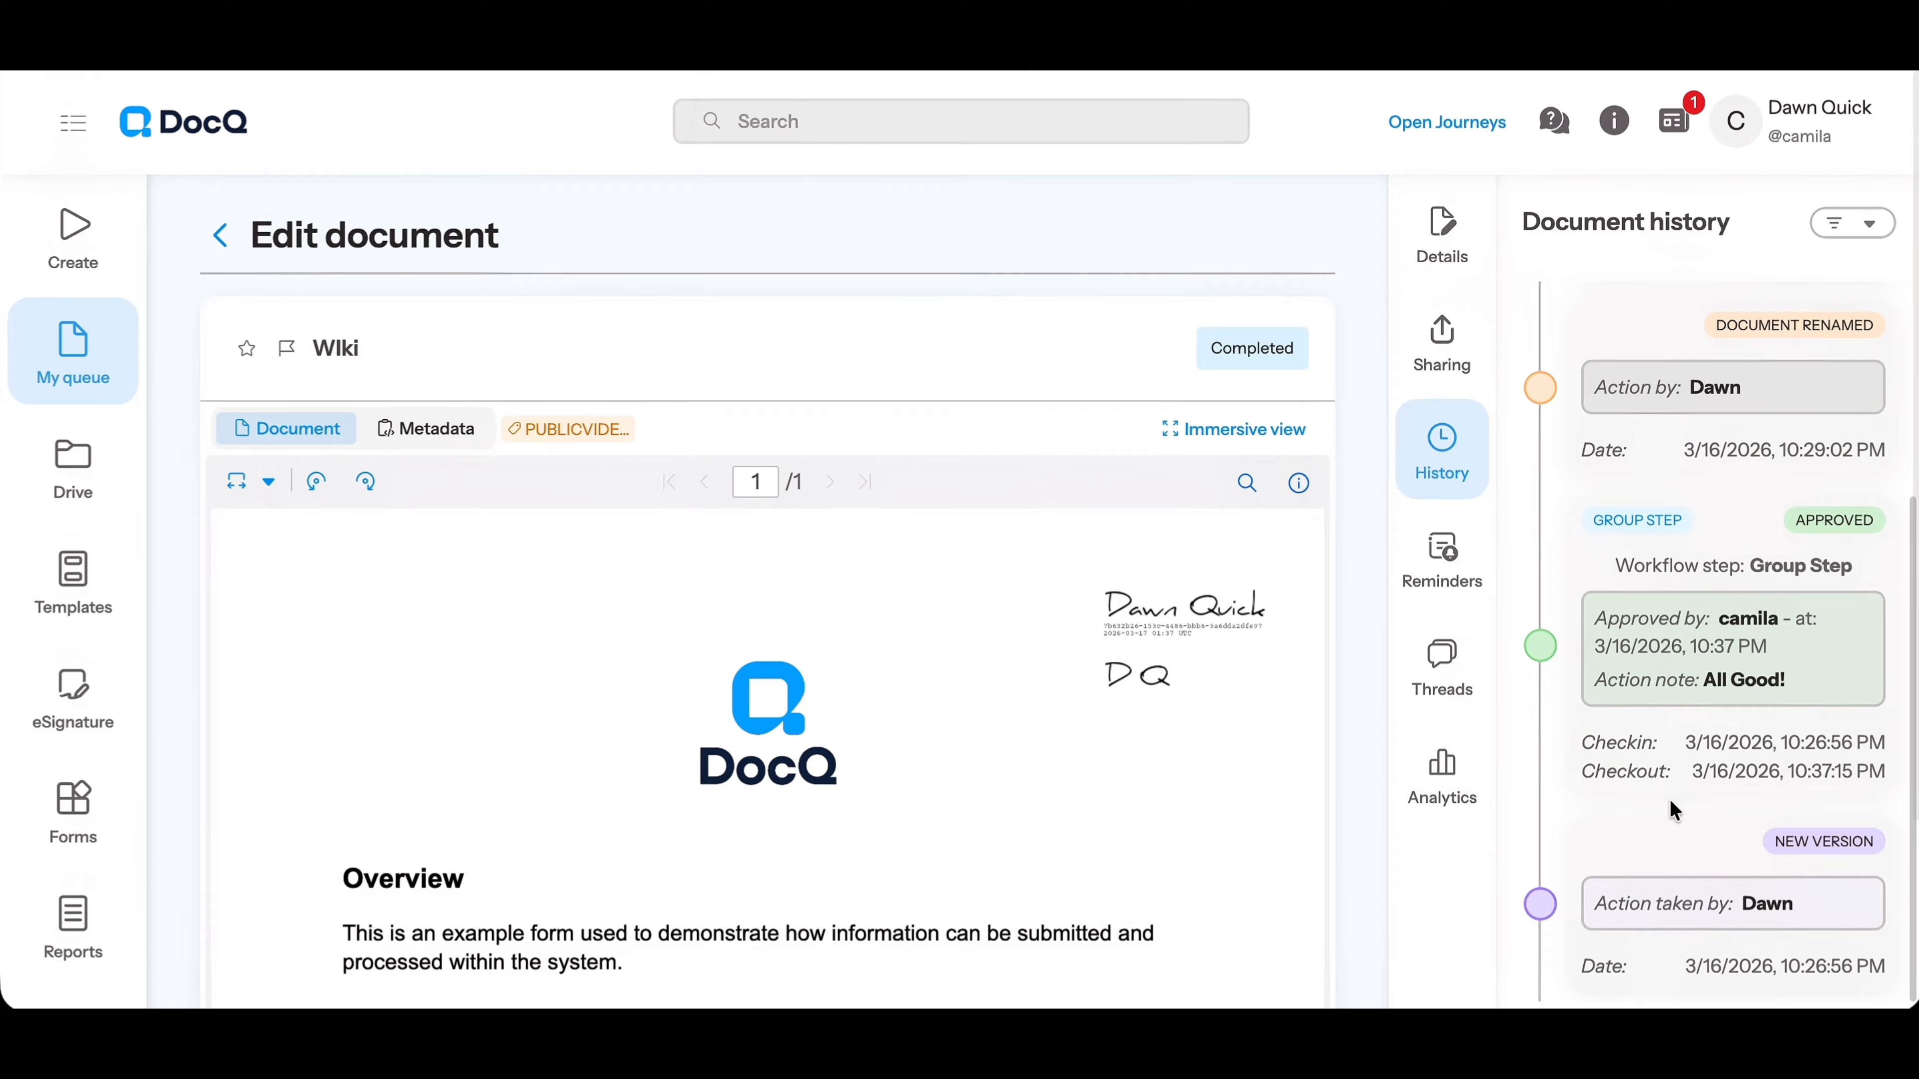
scroll(1732, 712, up, 3)
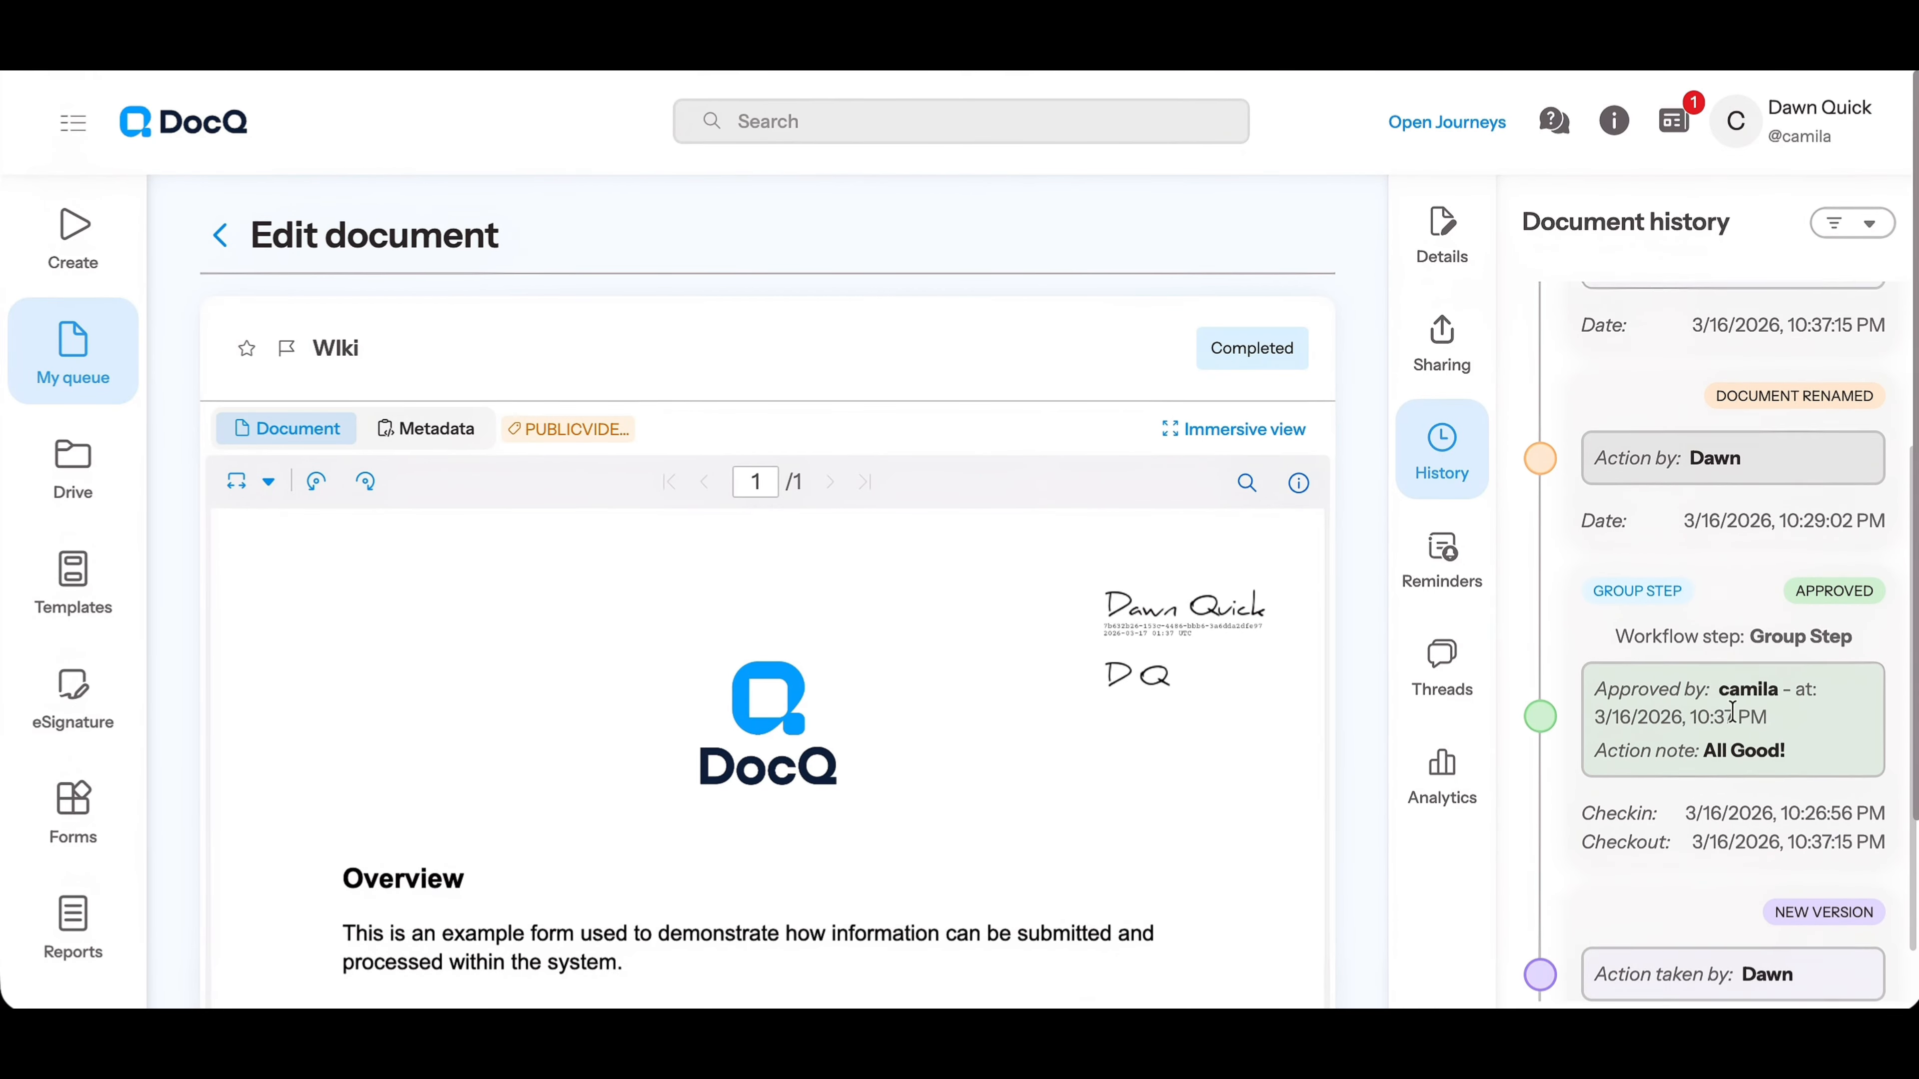
scroll(1732, 712, up, 3)
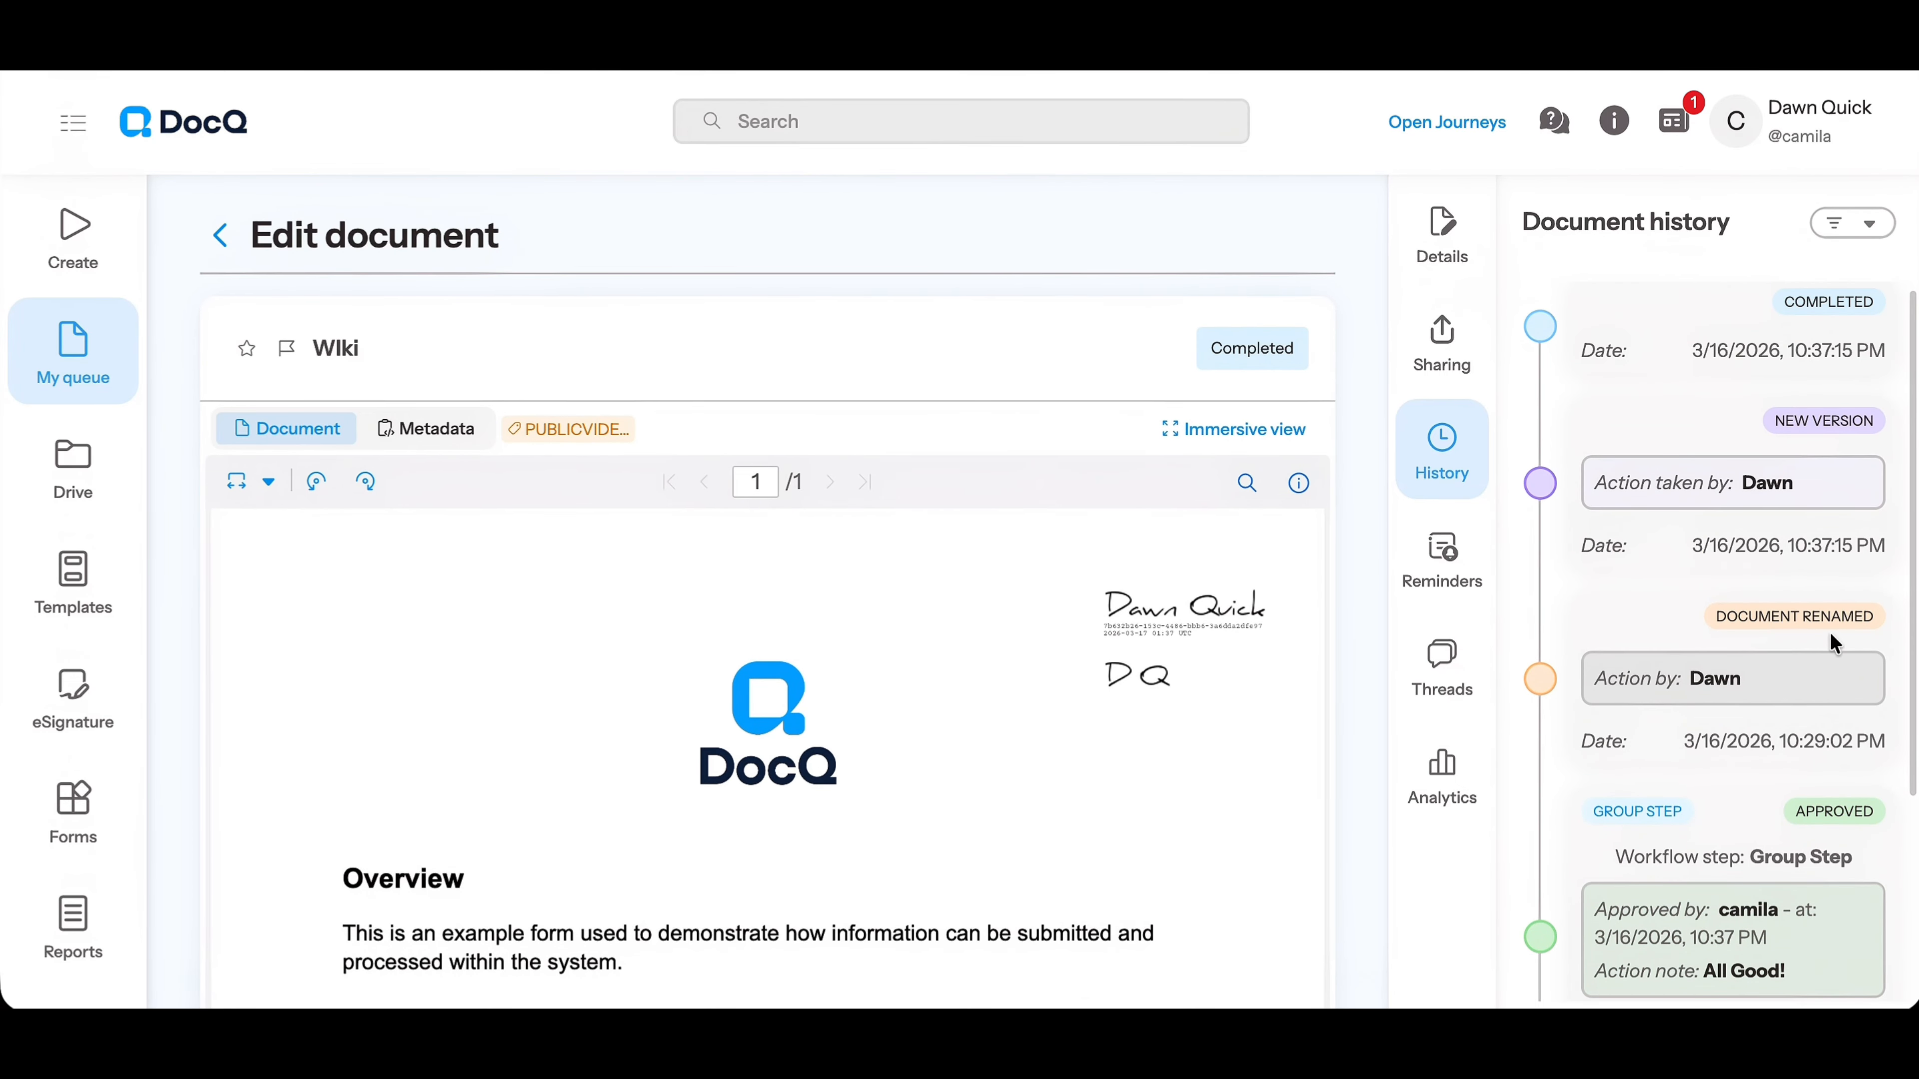